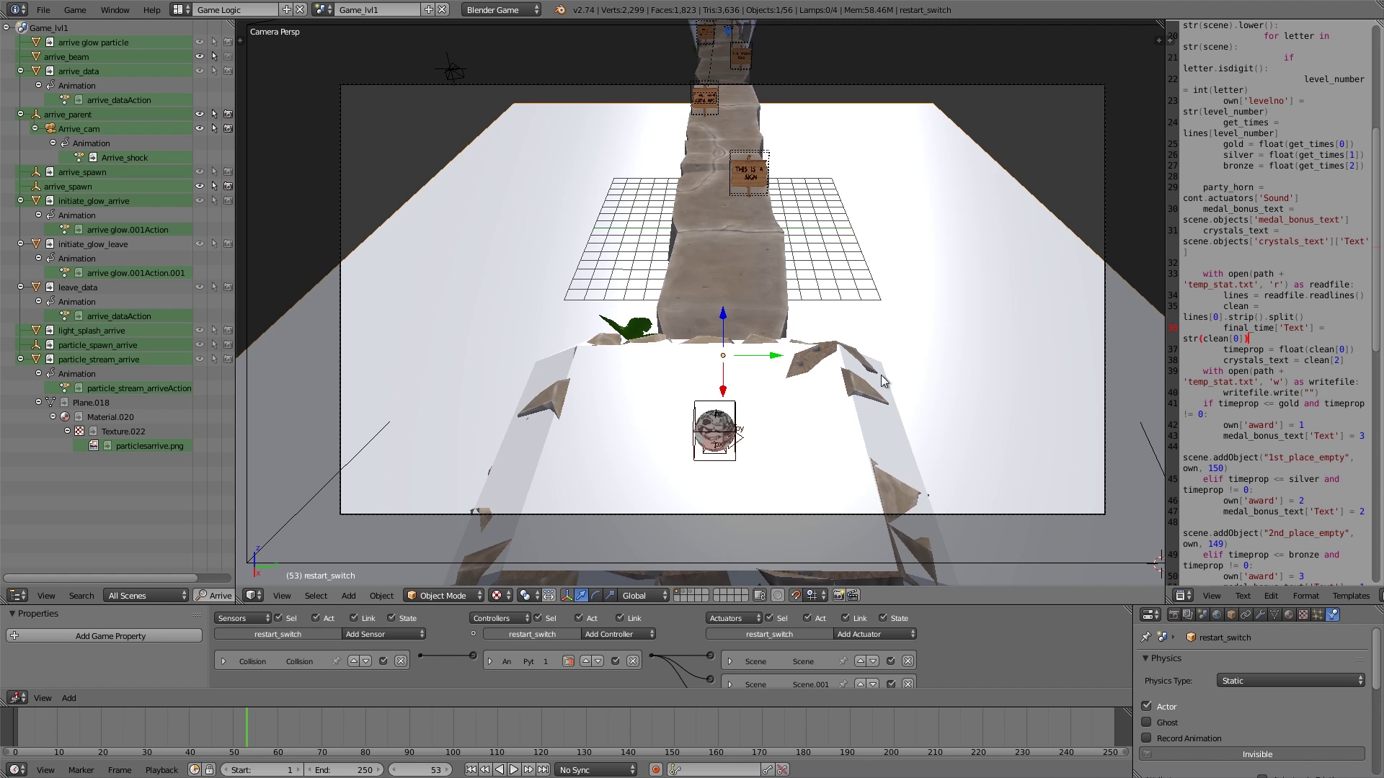
- Play-test Game_lvl1 in the game engine, then stop it to return to the editor
key("p")
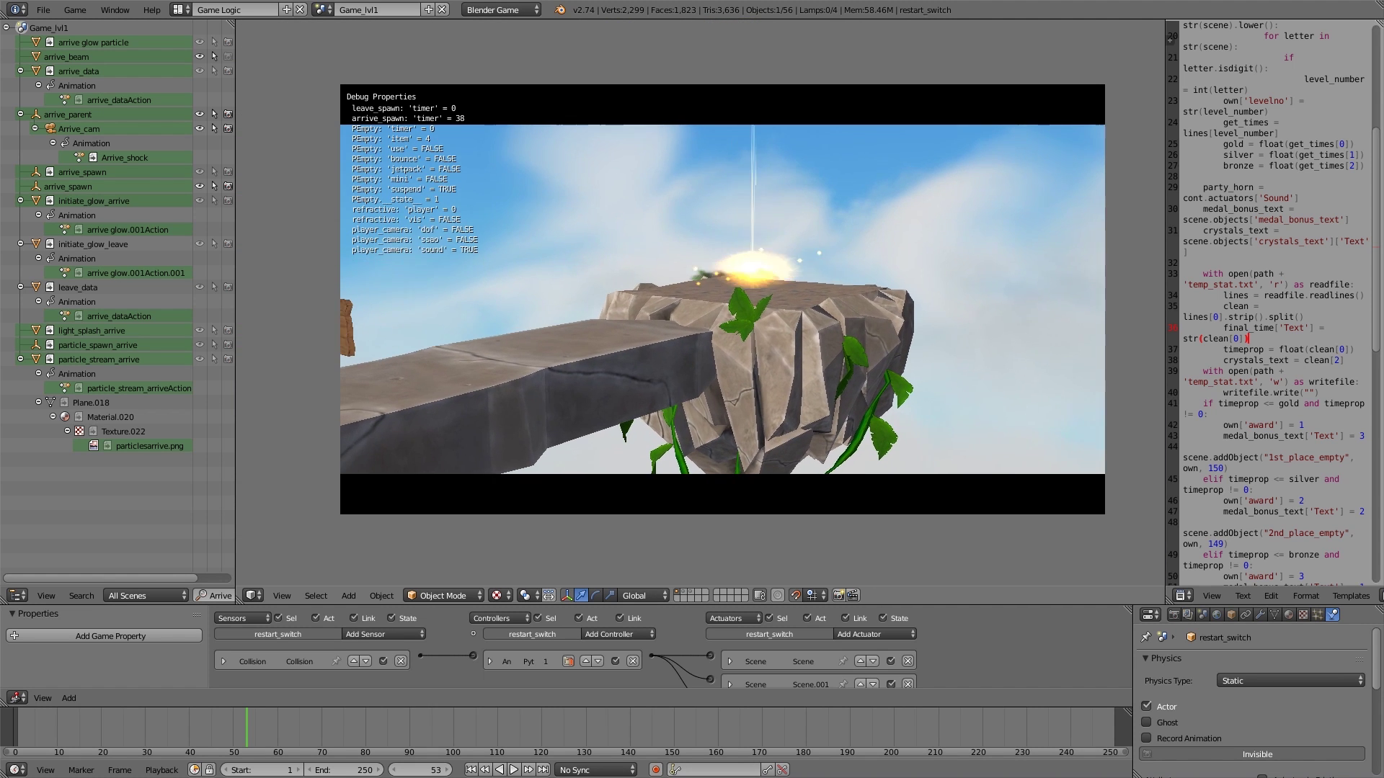
key("Escape")
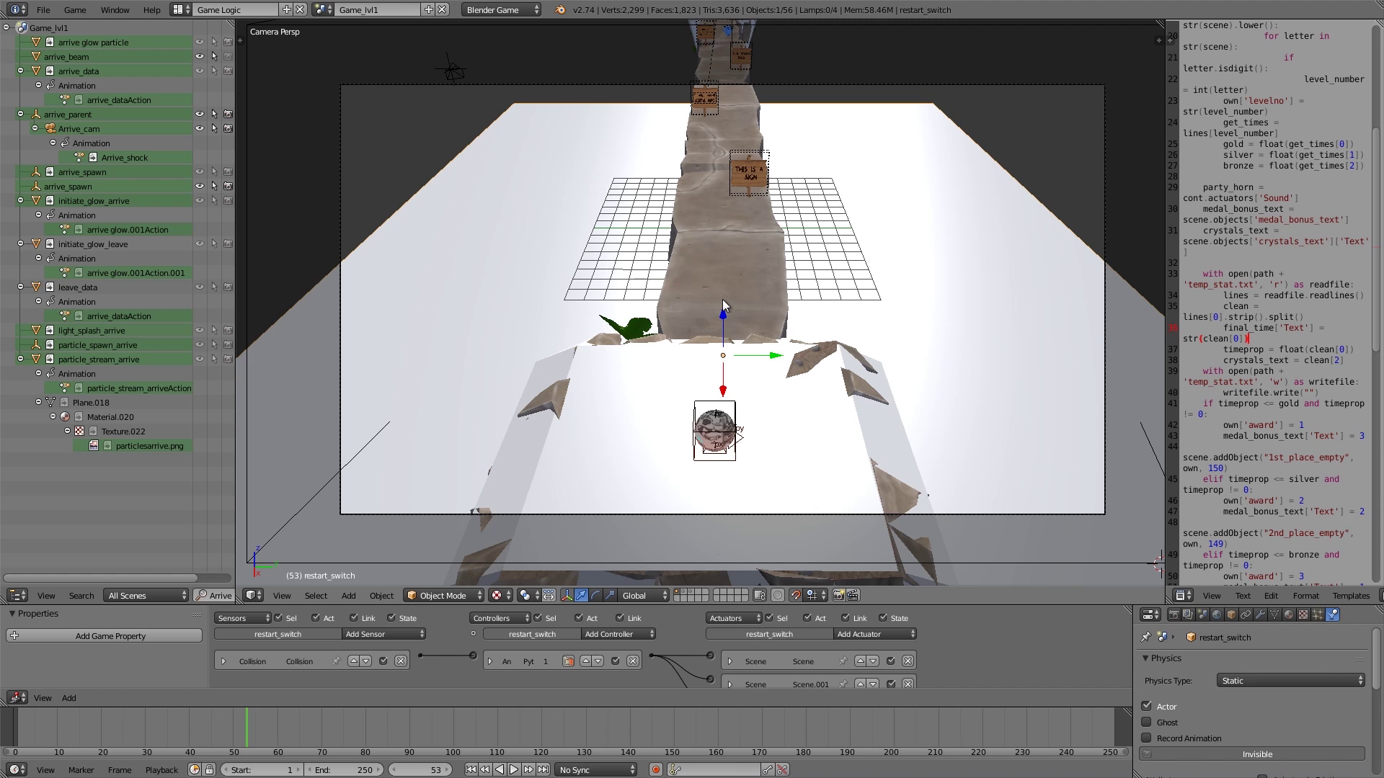
- Start a fresh file by reloading the start-up file
left_click(43, 10)
left_click(54, 29)
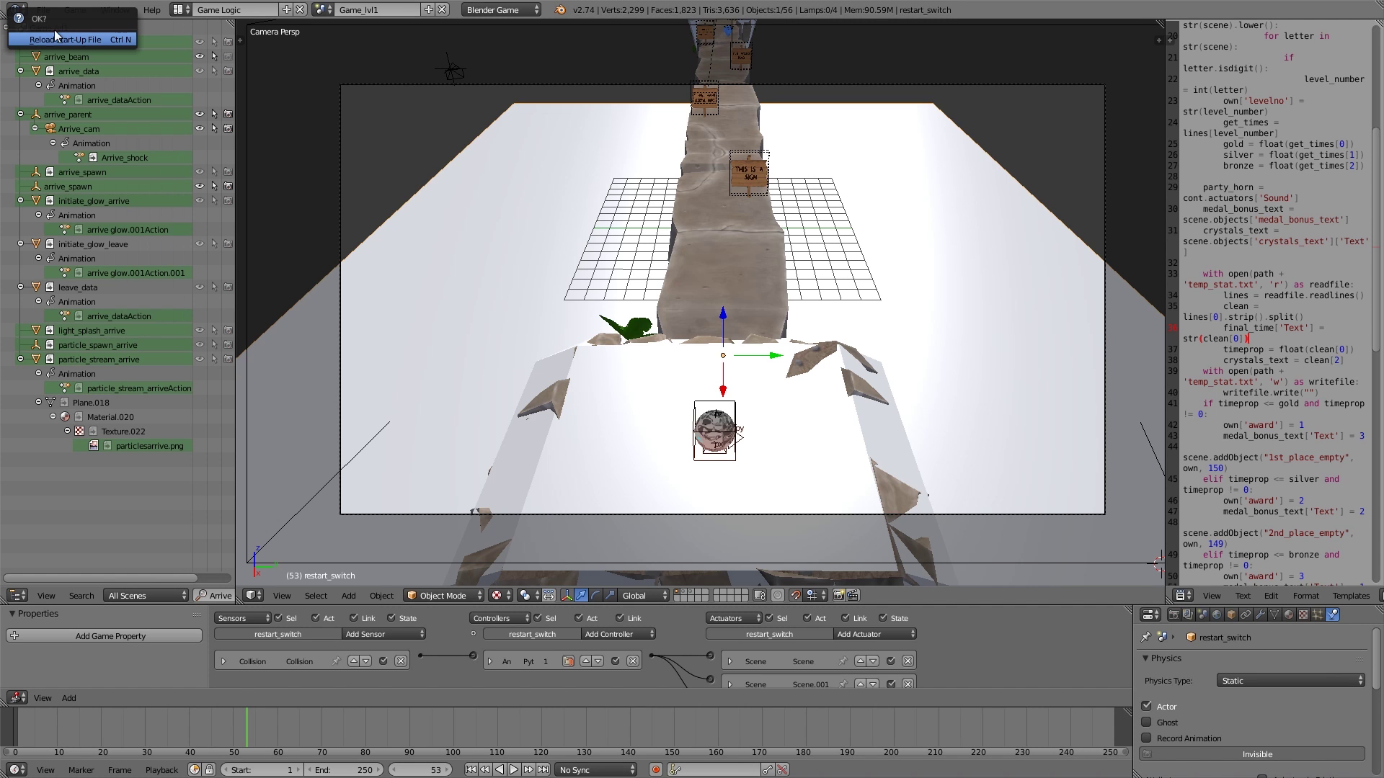
left_click(63, 38)
- Switch to the Blender Game engine with GLSL shading and a 60 fps frame rate
left_click(483, 10)
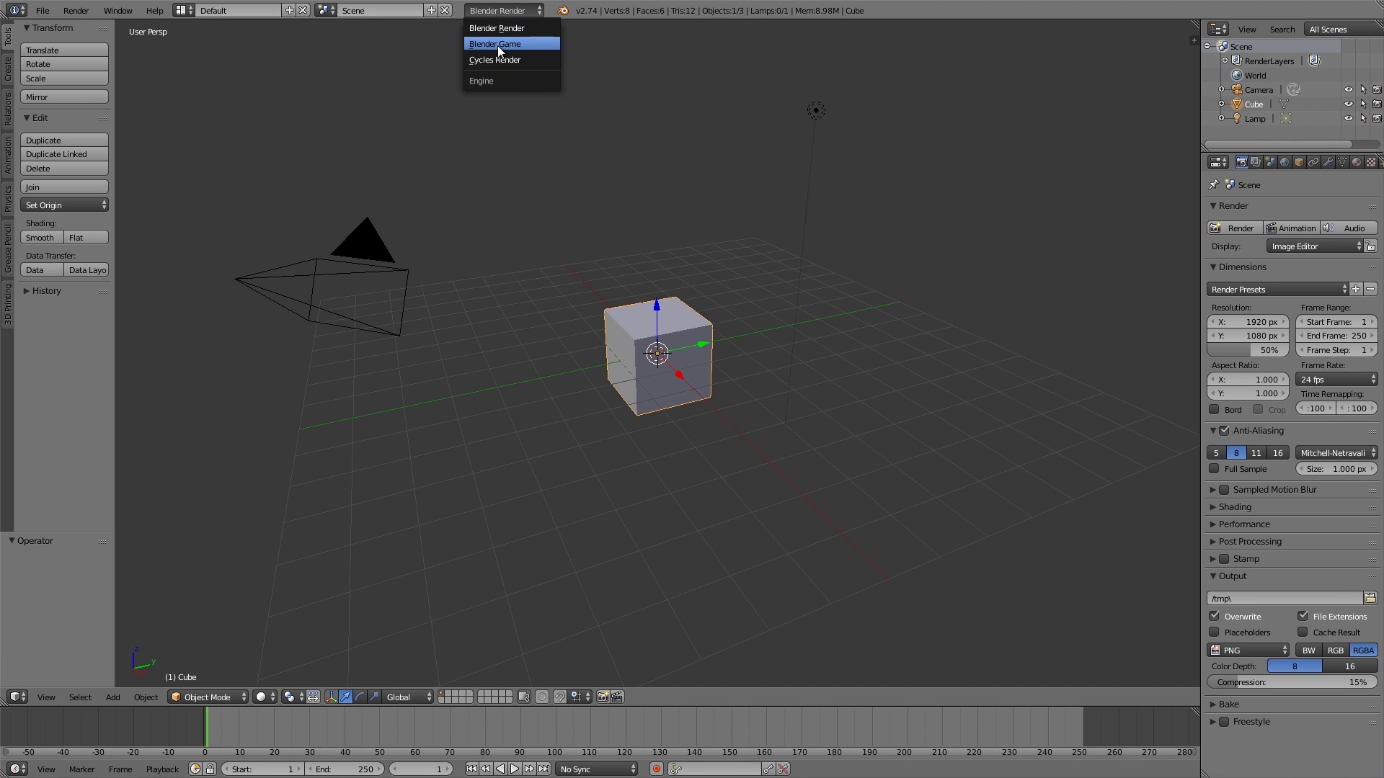
left_click(497, 44)
left_click(1295, 513)
scroll(1273, 698, "down", 3)
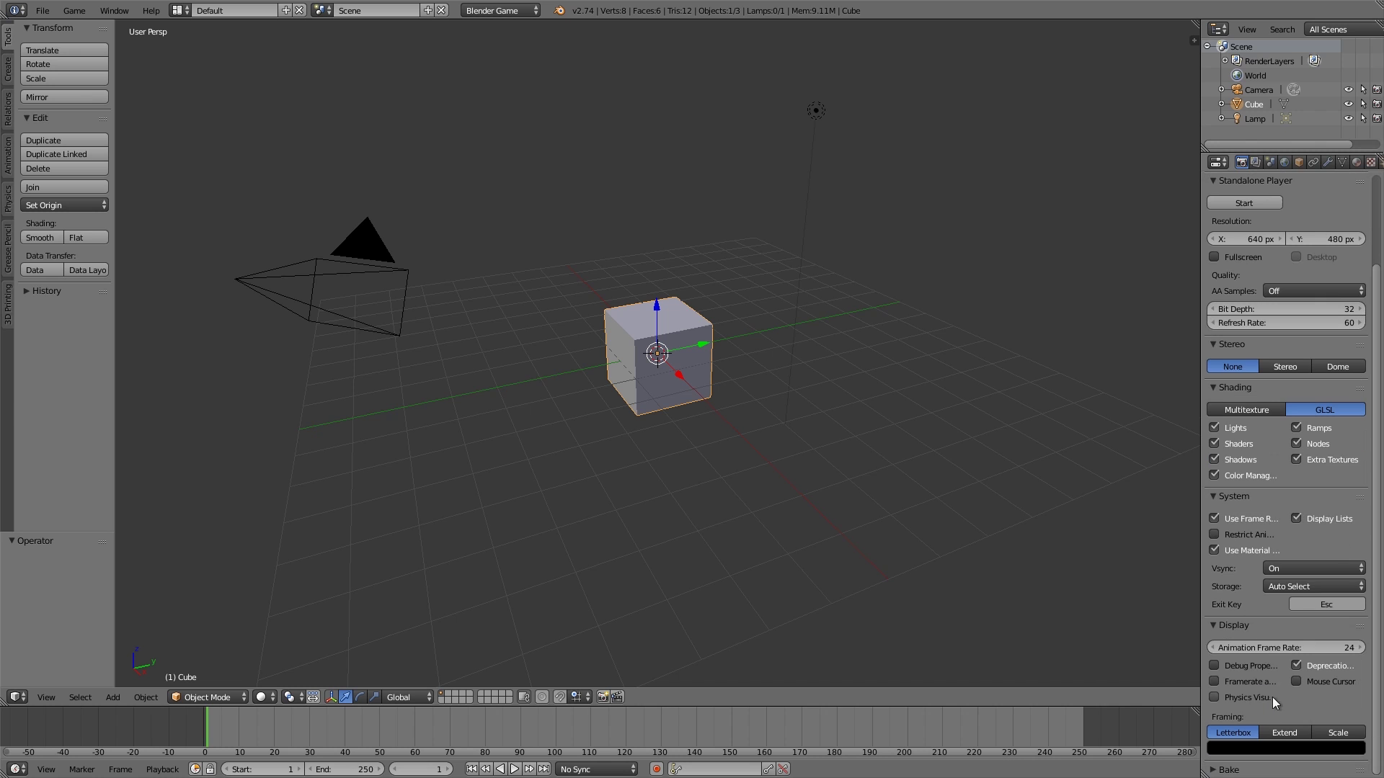
left_click(1279, 648)
type("60")
key("Return")
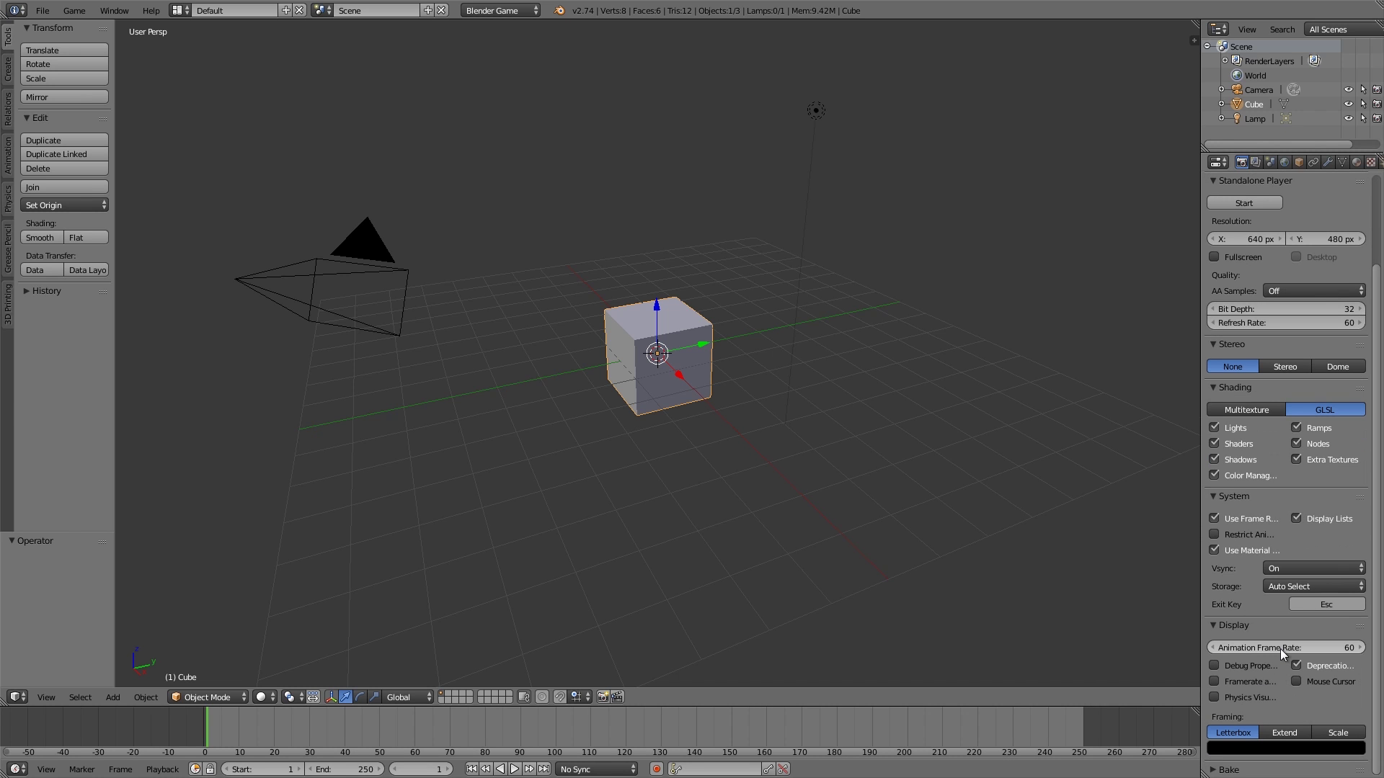
- Add a plane under the cube and scale it to 10.978
key("shift+a")
mouse_move(774, 358)
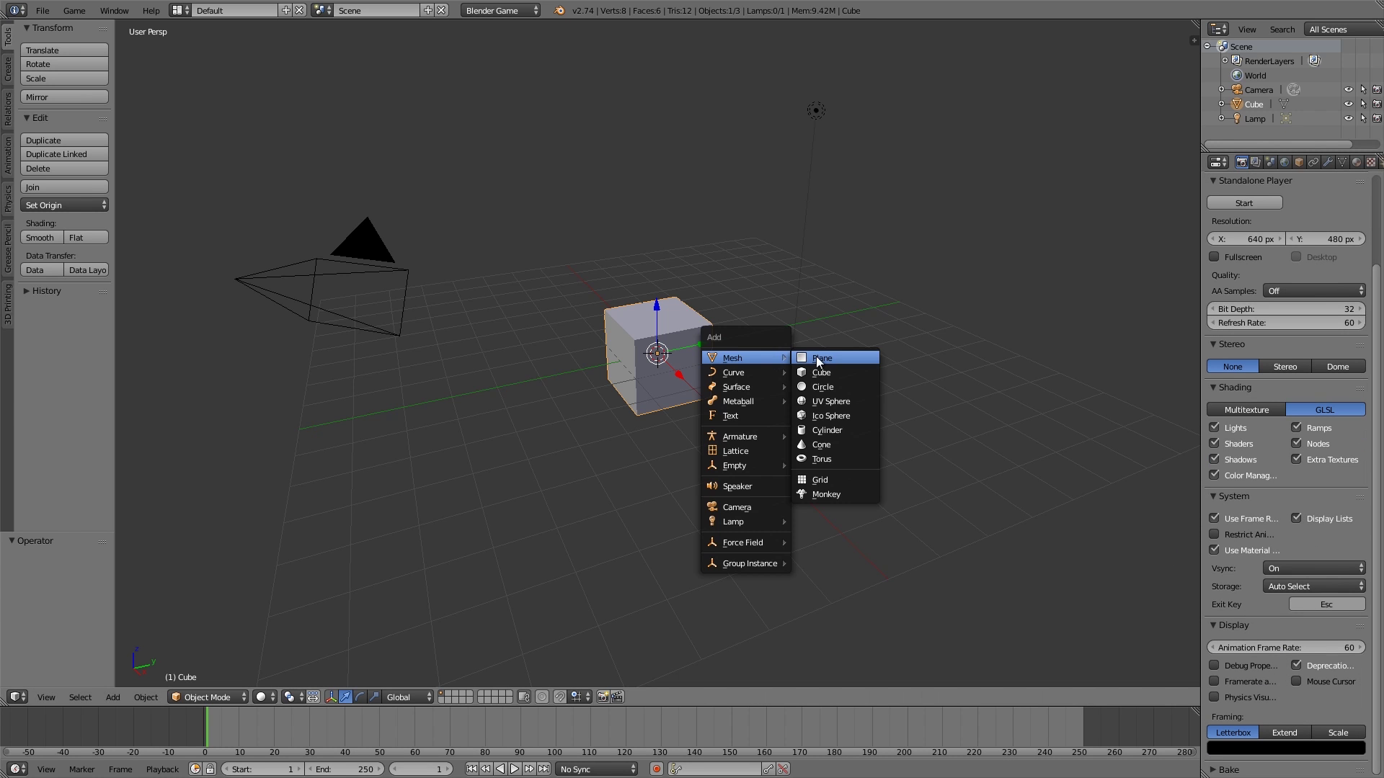
left_click(828, 358)
key("s")
left_click(980, 425)
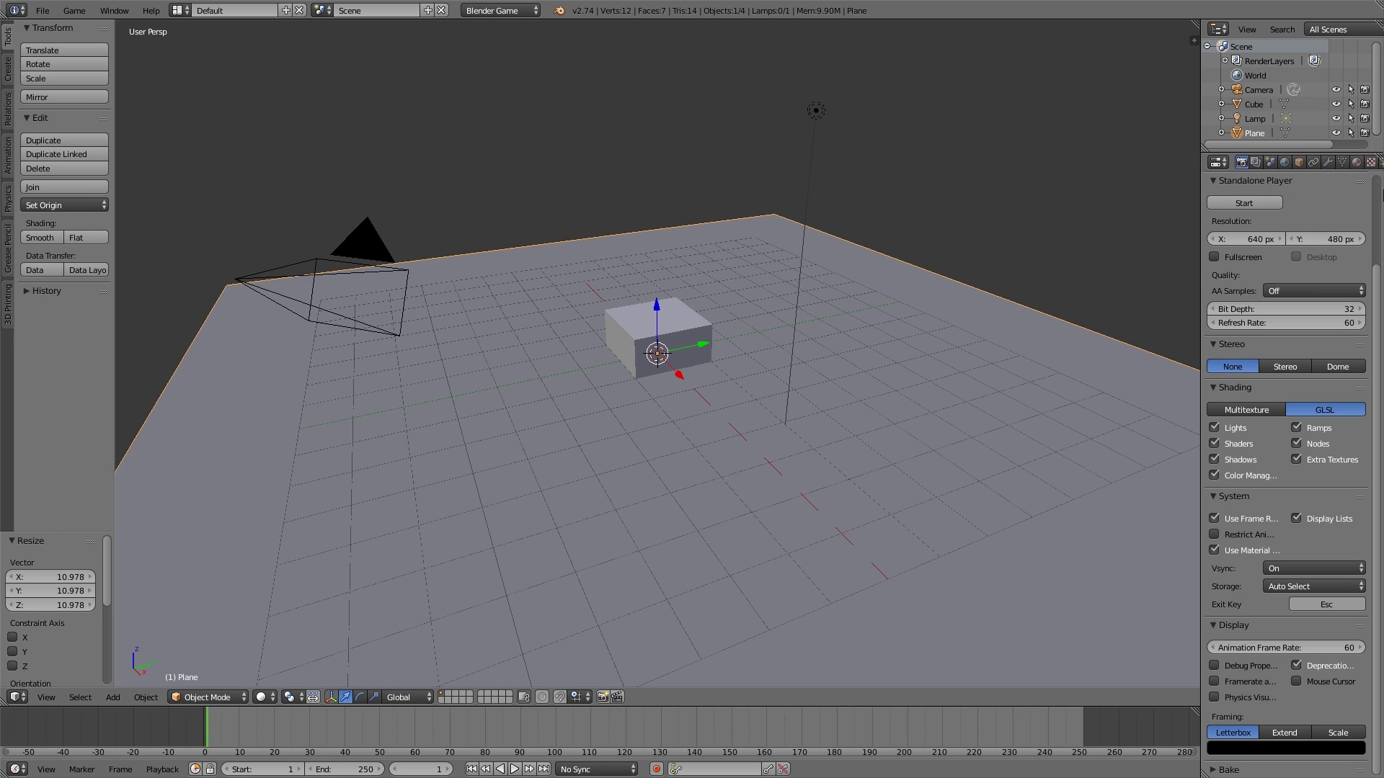
- Give the plane a new blue material with specular intensity 0
left_click(1356, 162)
left_click(1282, 258)
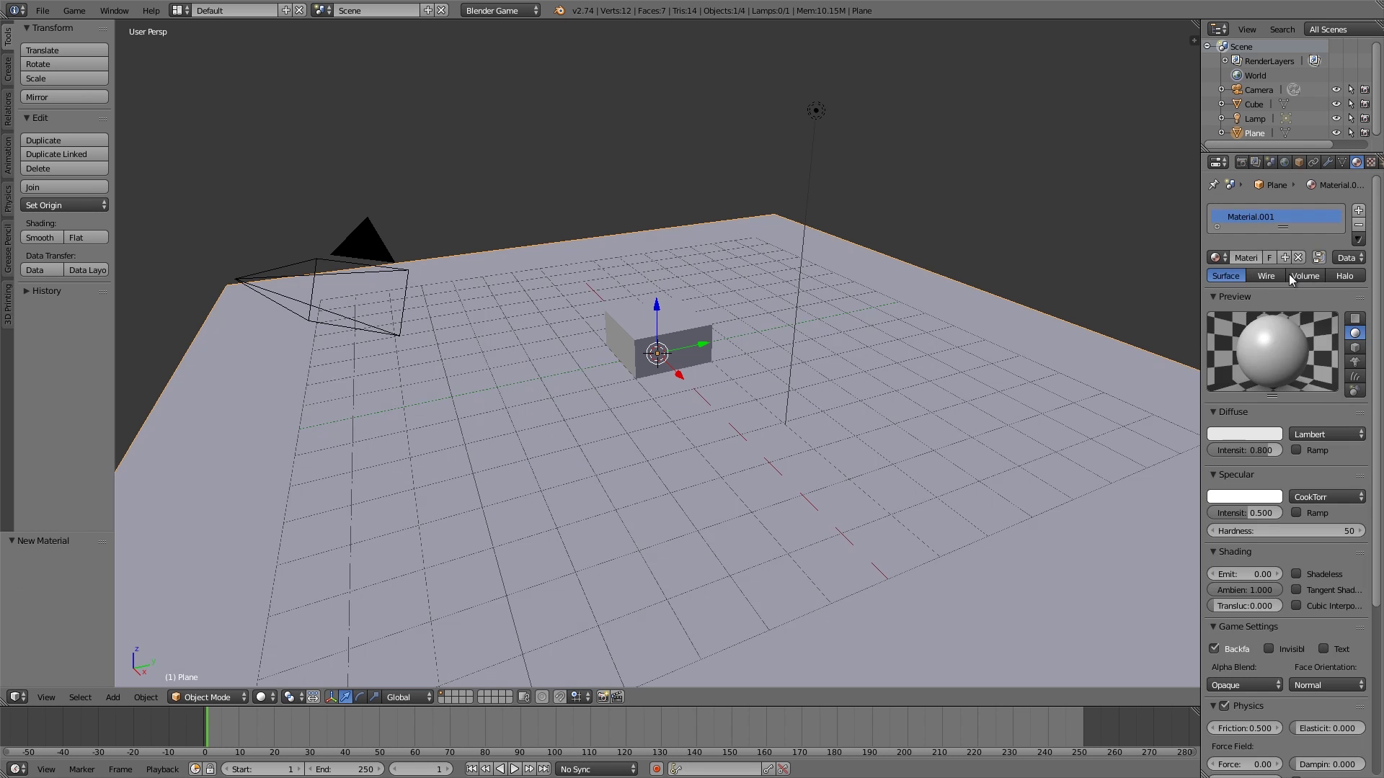
left_click(1253, 432)
left_click(1208, 269)
left_click_drag(1241, 514, 1210, 514)
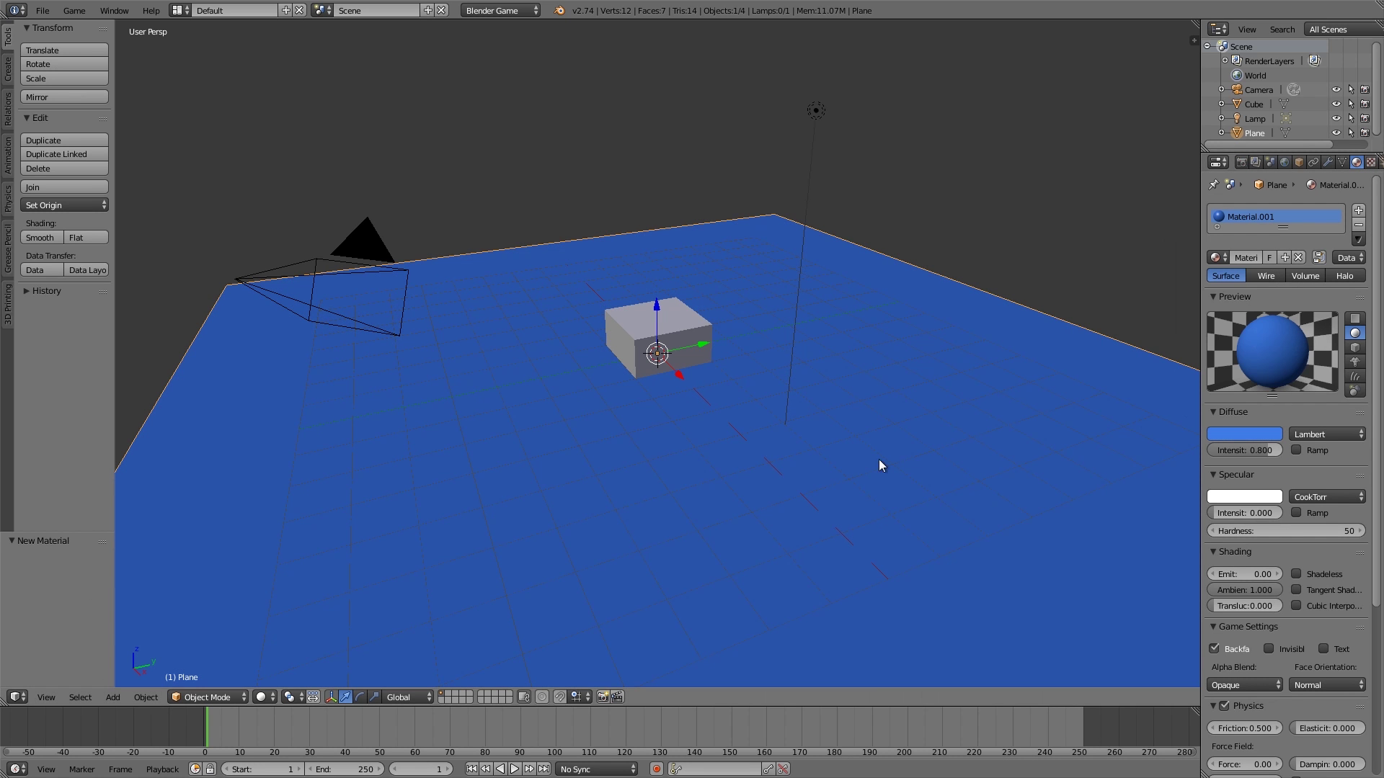
scroll(880, 464, "down", 4)
- Show the viewport in Material shading and look through the scene camera
left_click(263, 696)
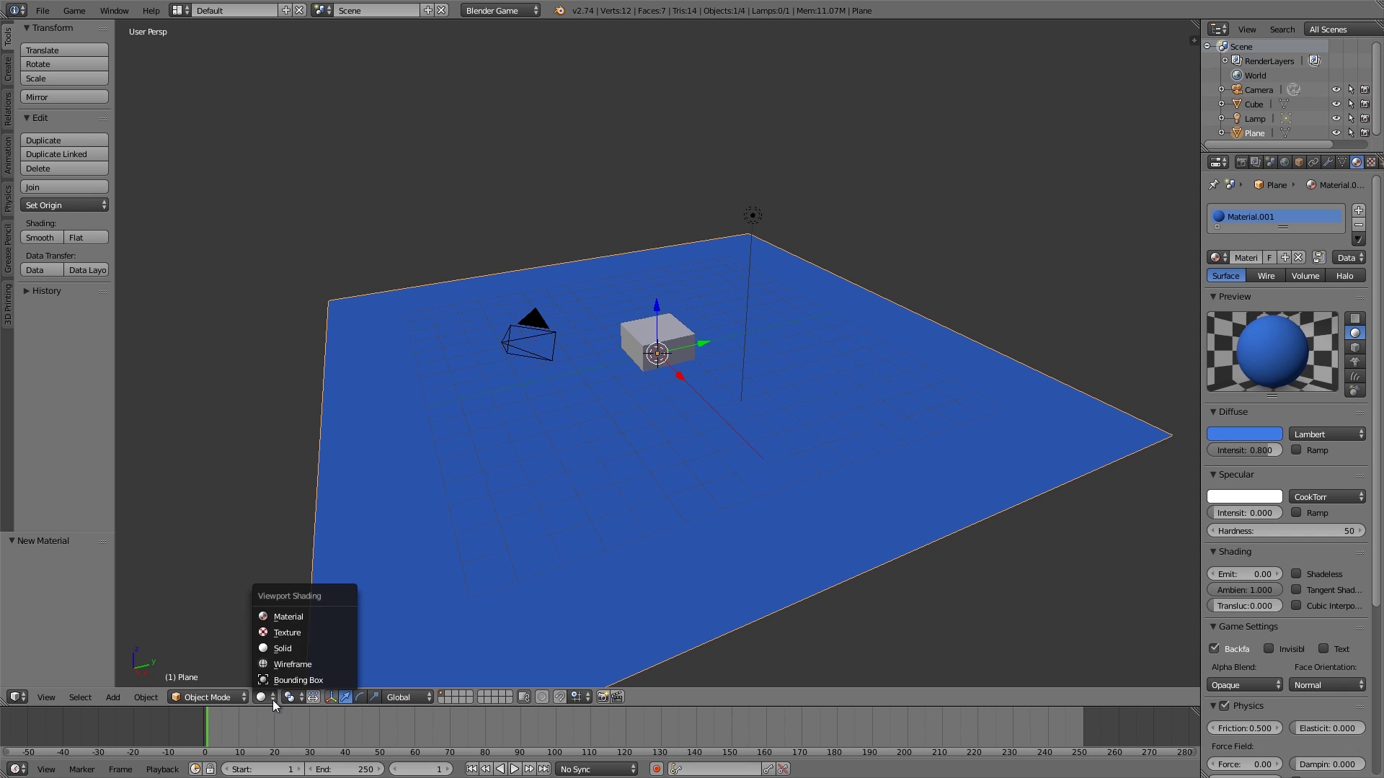
left_click(291, 630)
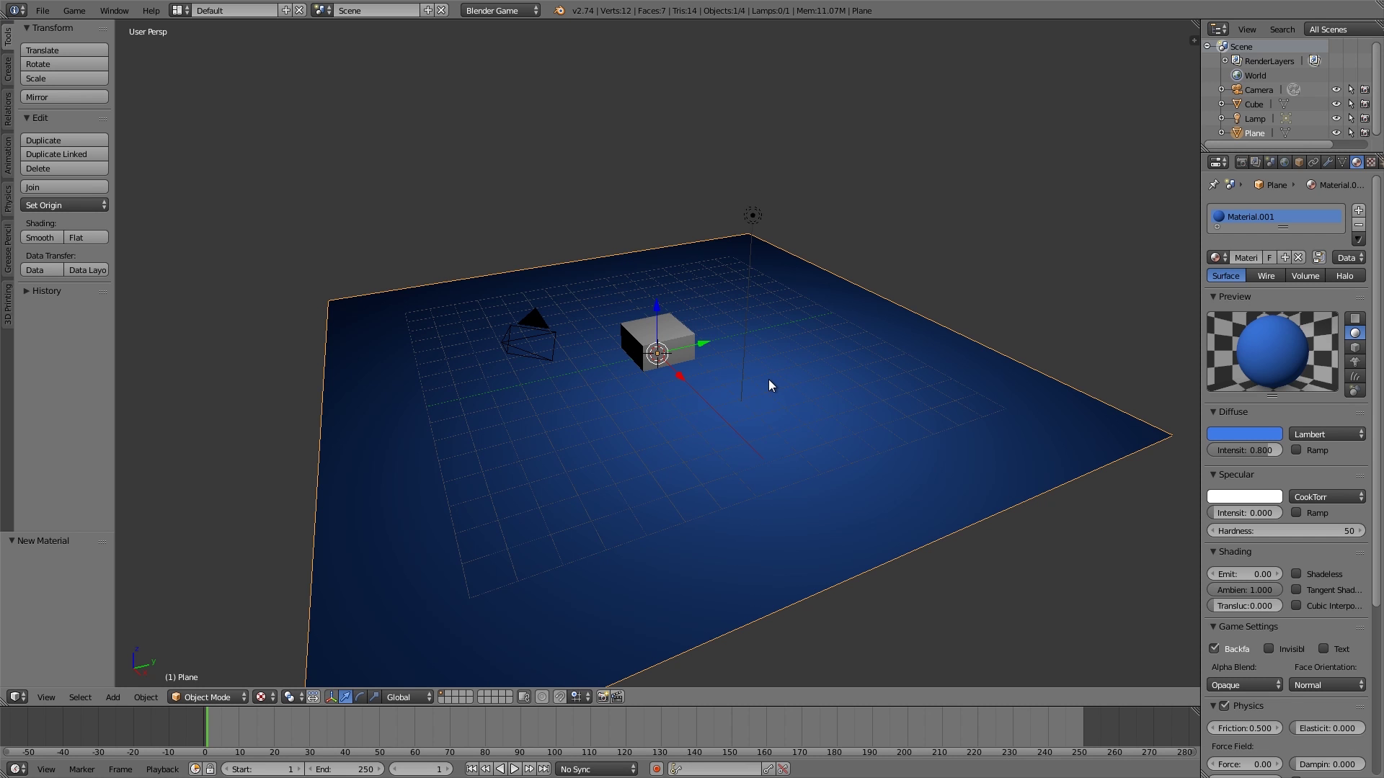
key("KP_0")
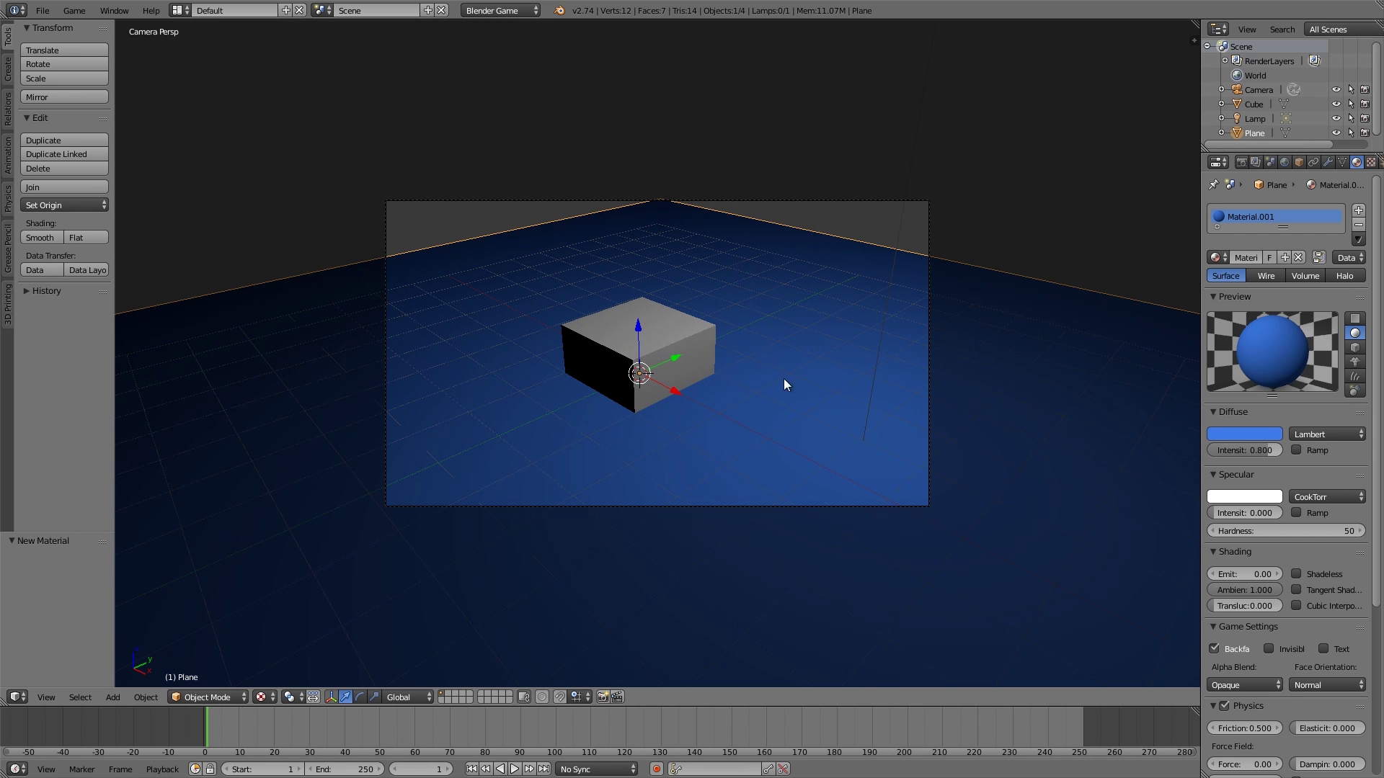
left_click(179, 10)
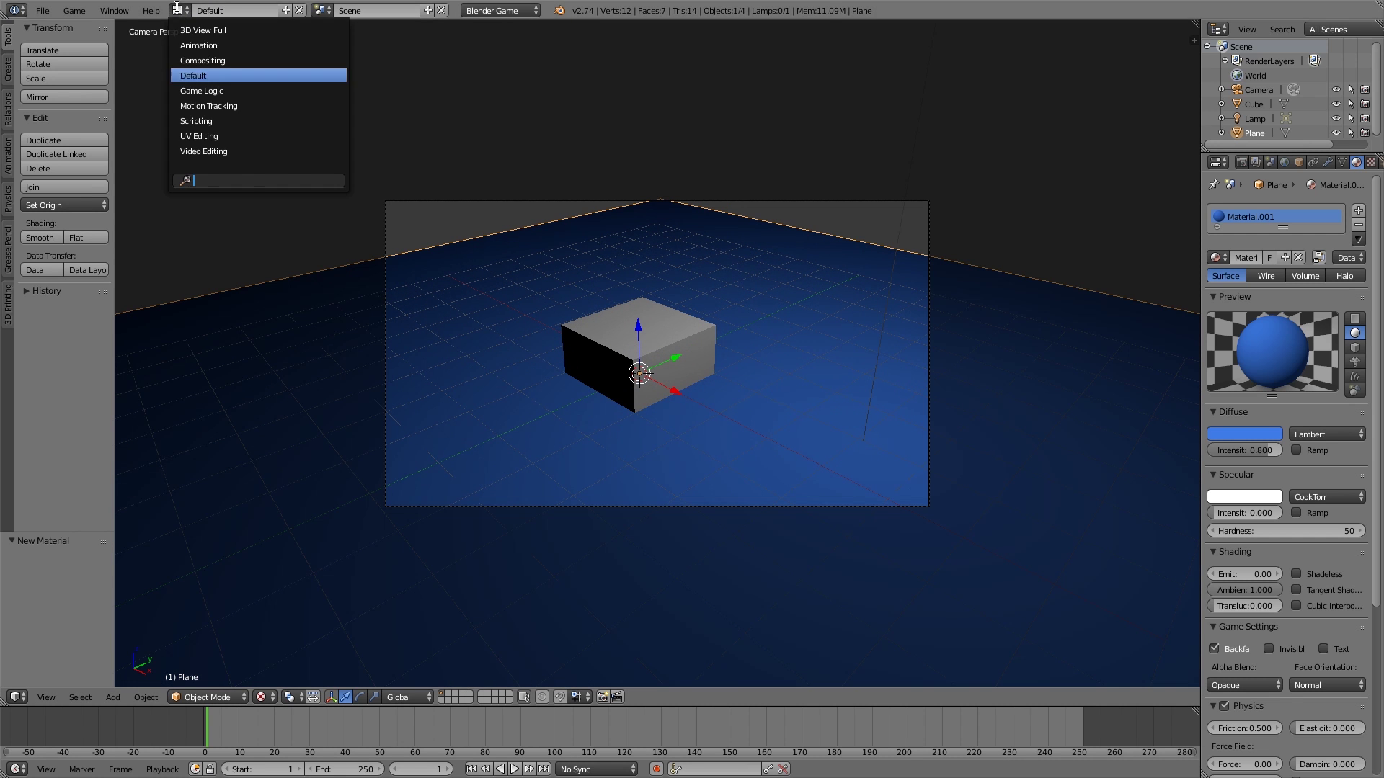
- Use the Game Logic layout with a Timeline area below, set to frame 0
left_click(218, 91)
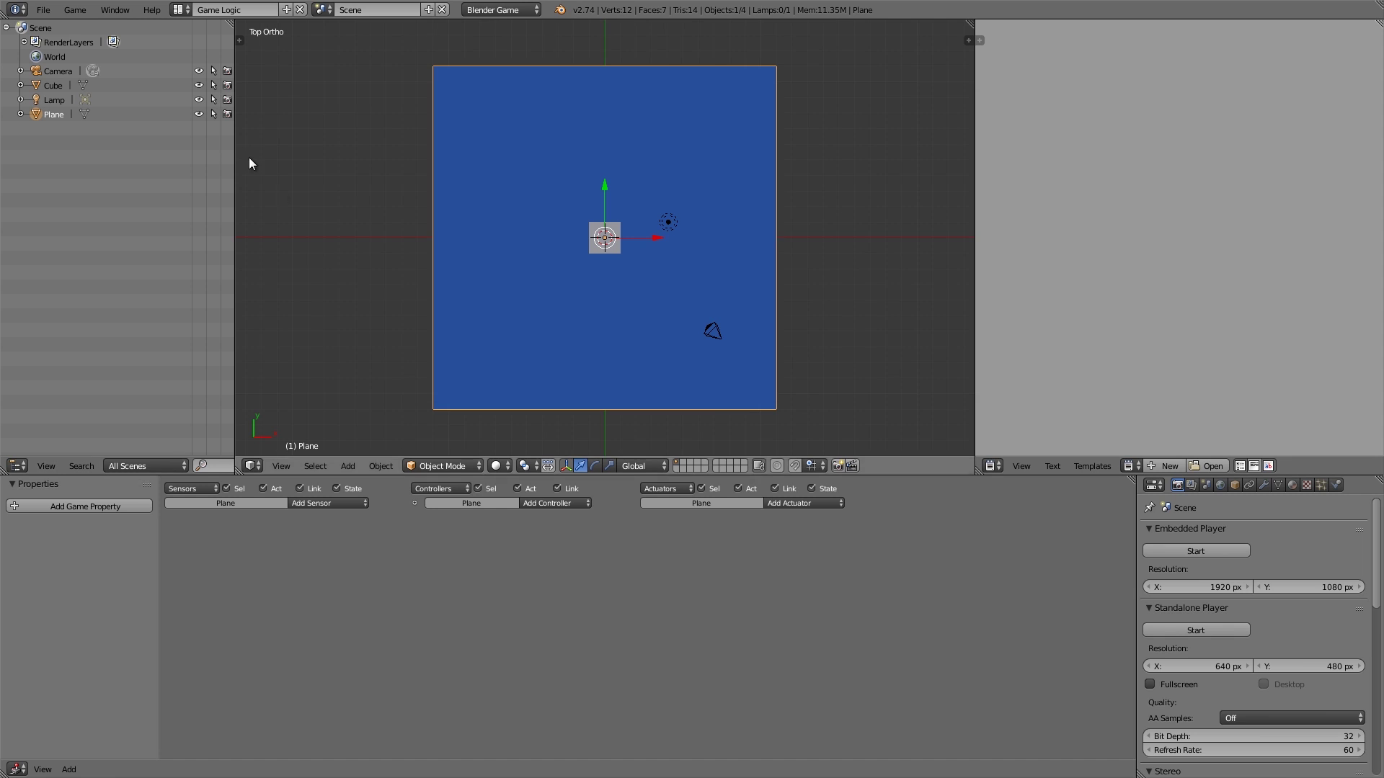
left_click_drag(3, 774, 7, 702)
left_click(16, 769)
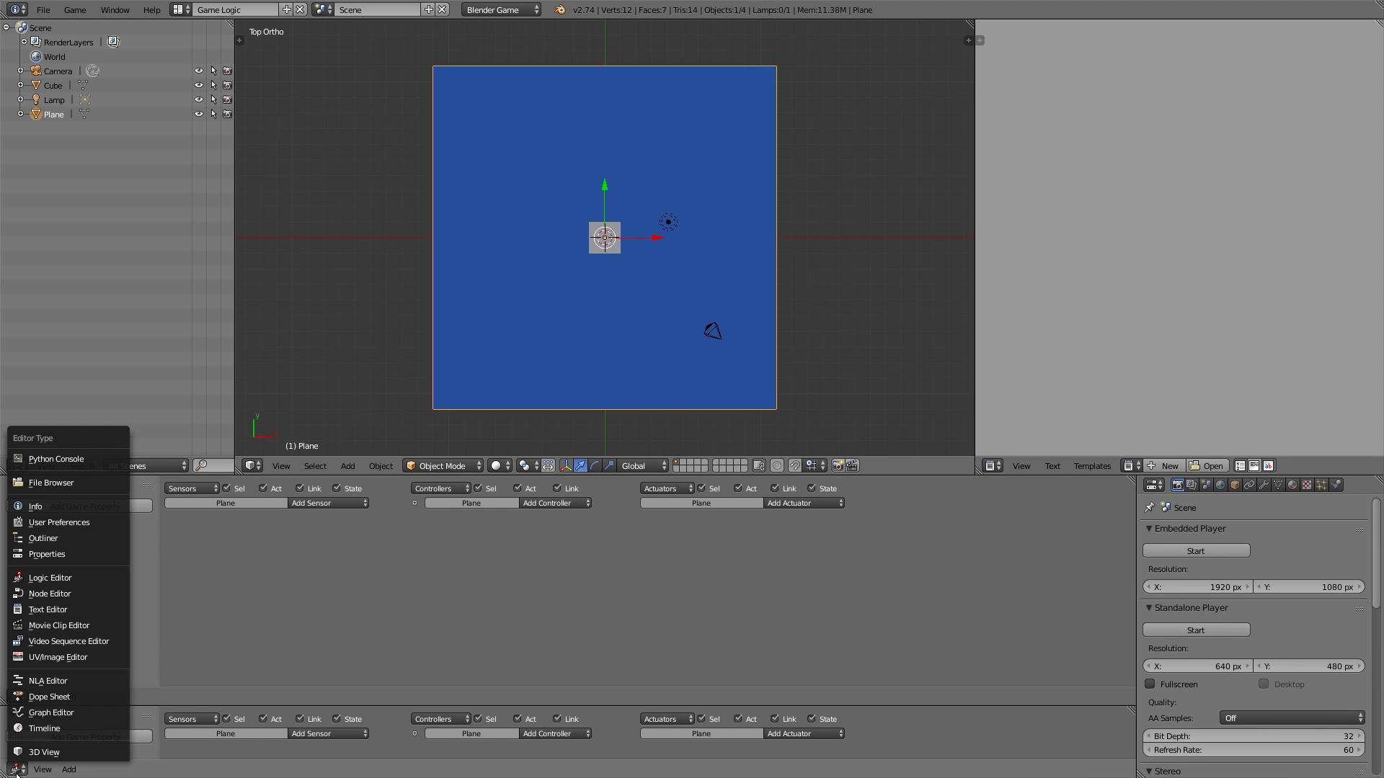
left_click(57, 729)
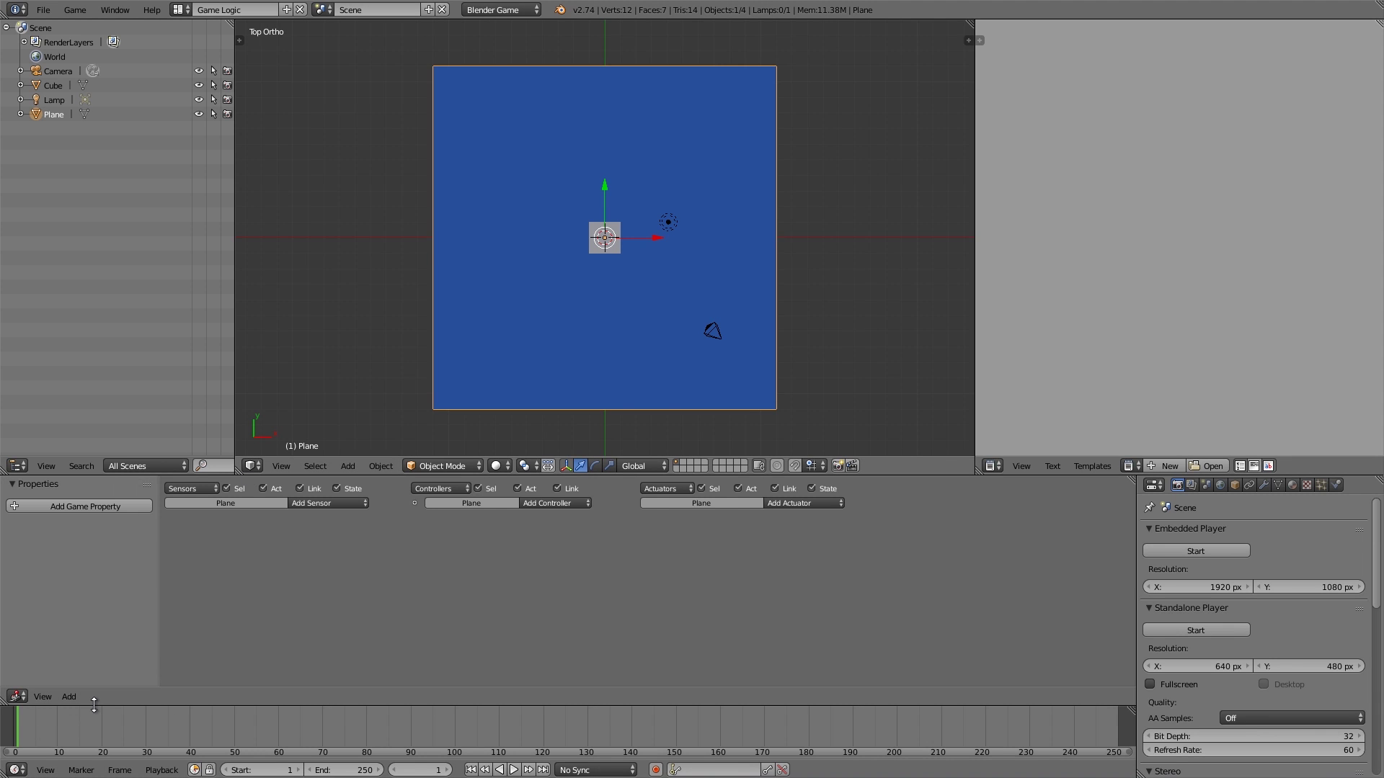
left_click_drag(94, 705, 94, 650)
left_click(7, 706)
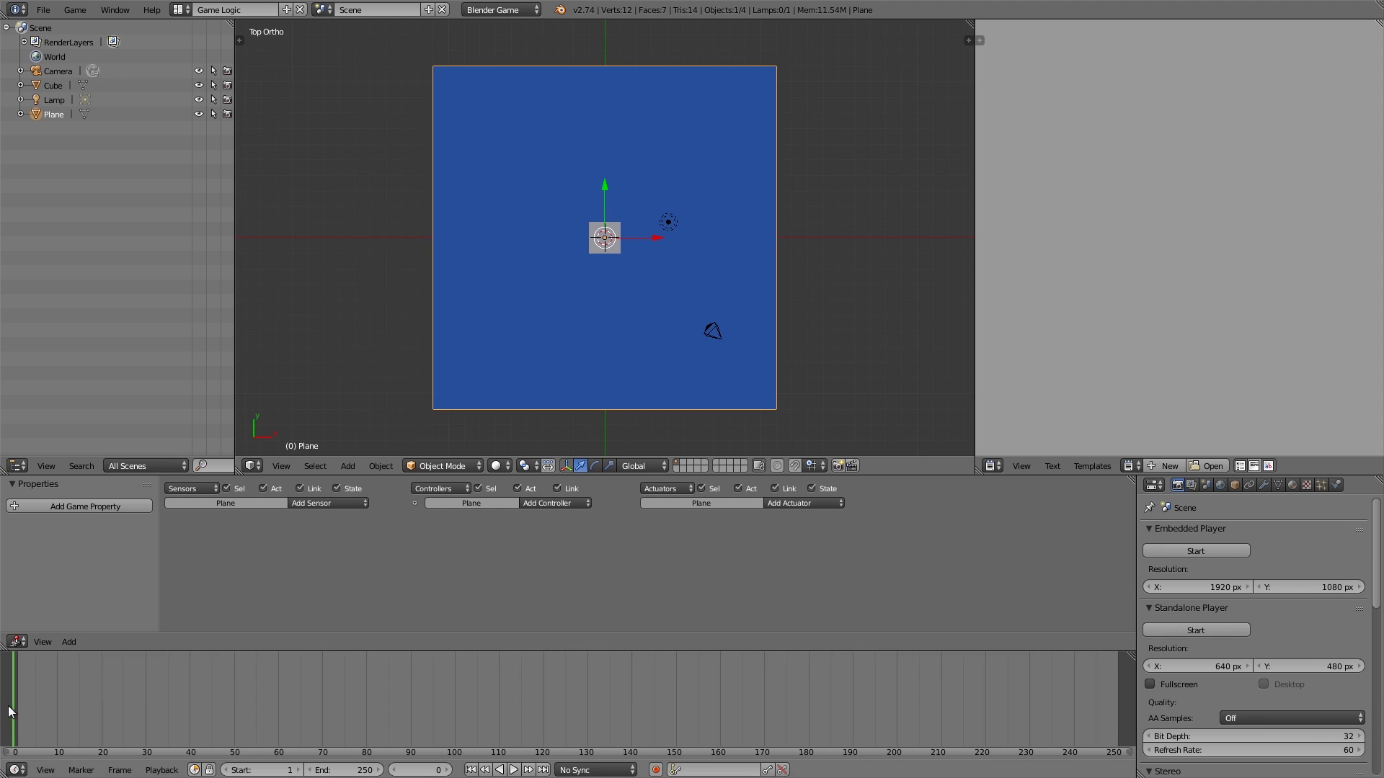
- Select the camera and insert a rotation keyframe
right_click(720, 335)
middle_click_drag(720, 336, 706, 268)
key("i")
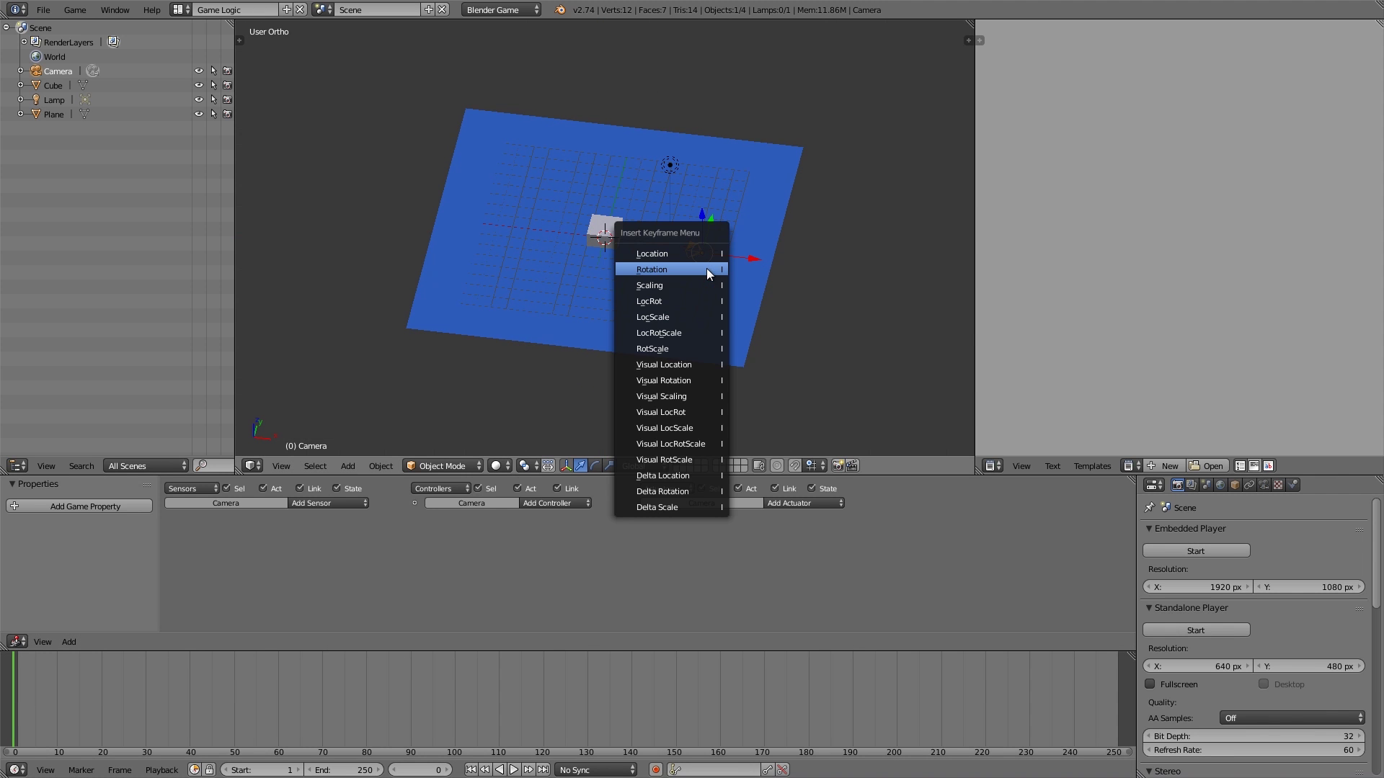
left_click(706, 268)
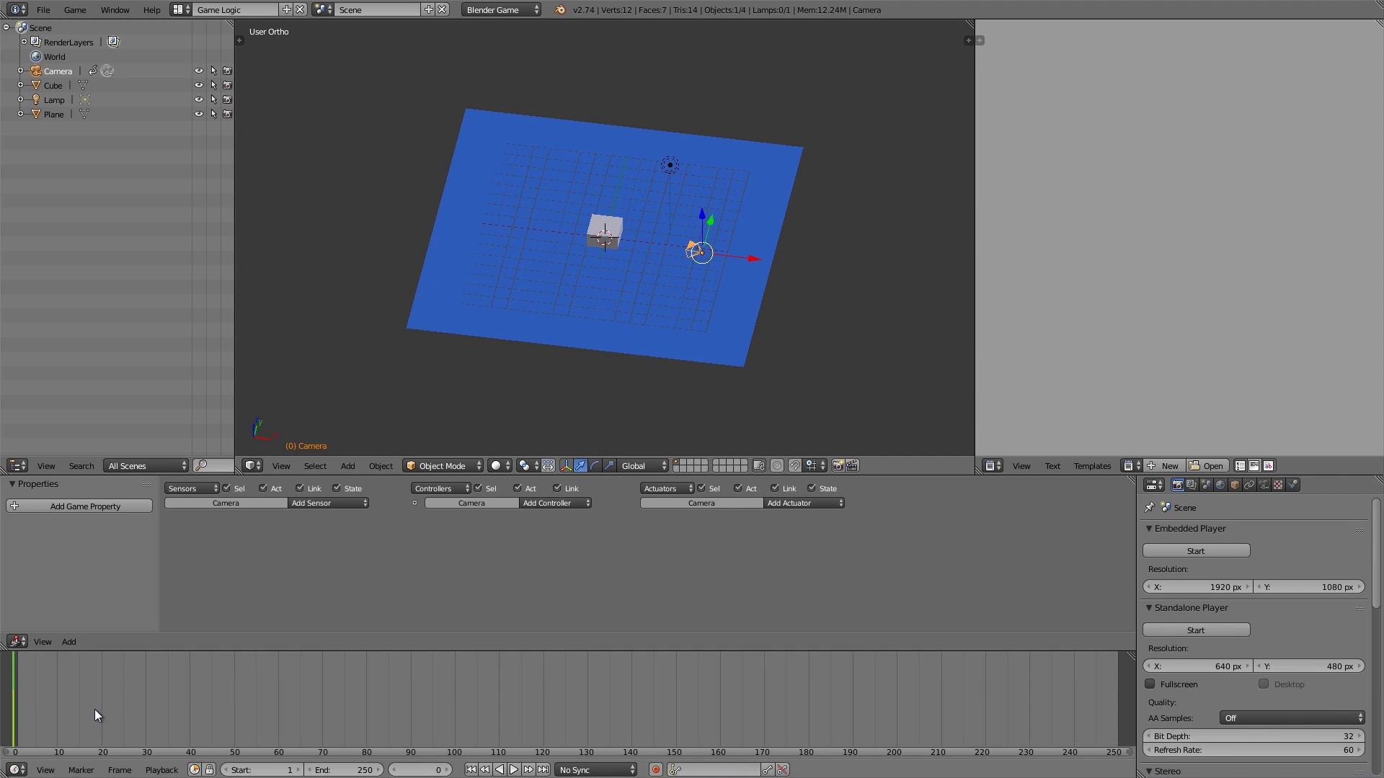
- Wire an Always sensor to an Action actuator playing CameraAction on the camera
left_click(314, 504)
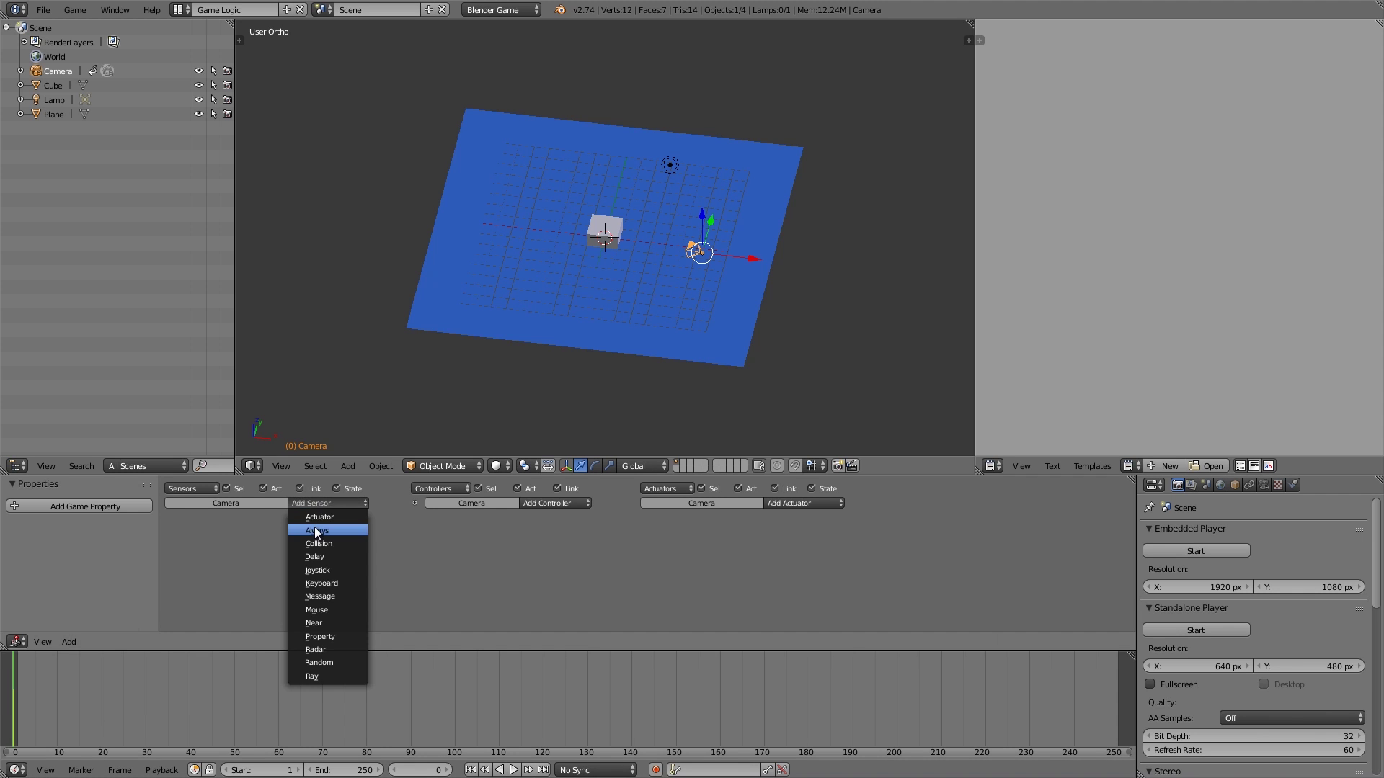
left_click(314, 529)
left_click(794, 503)
left_click(789, 516)
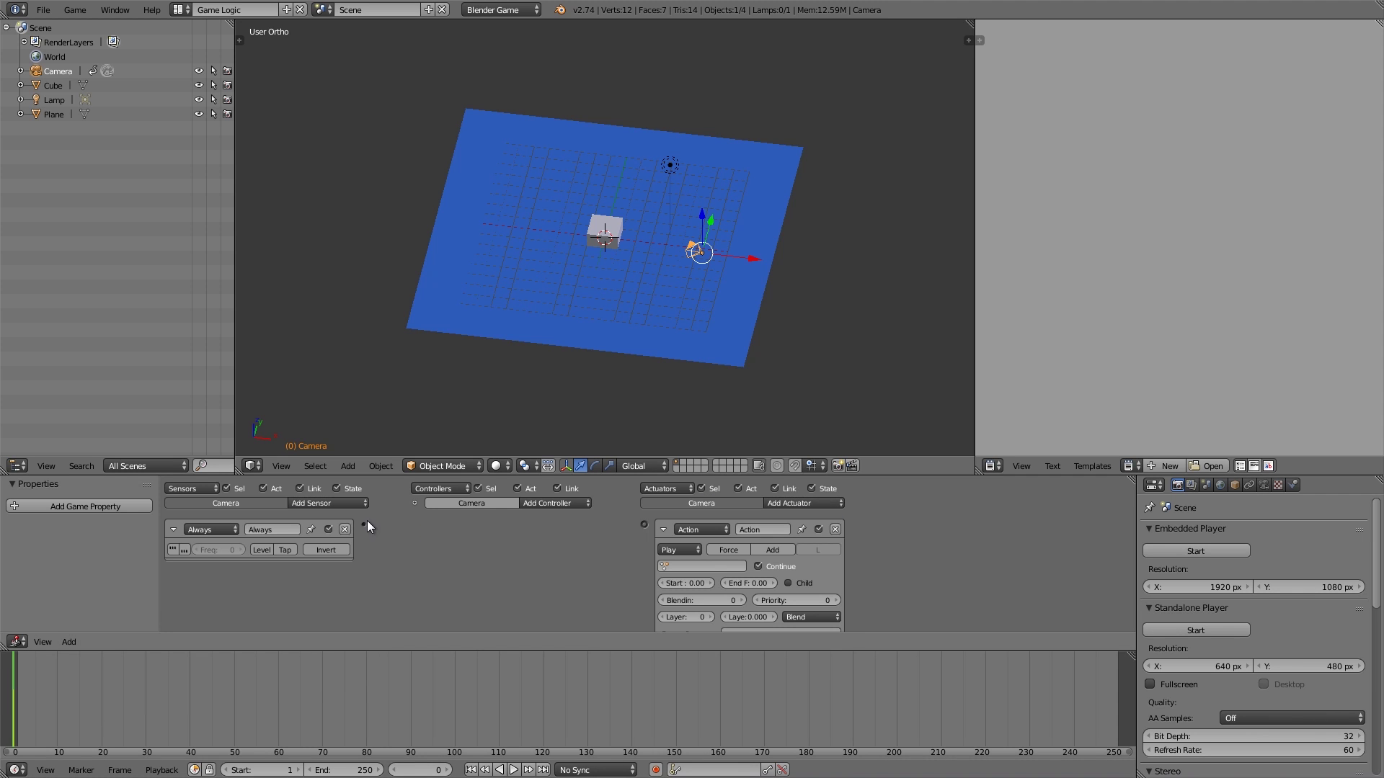
left_click_drag(363, 524, 644, 524)
left_click(710, 567)
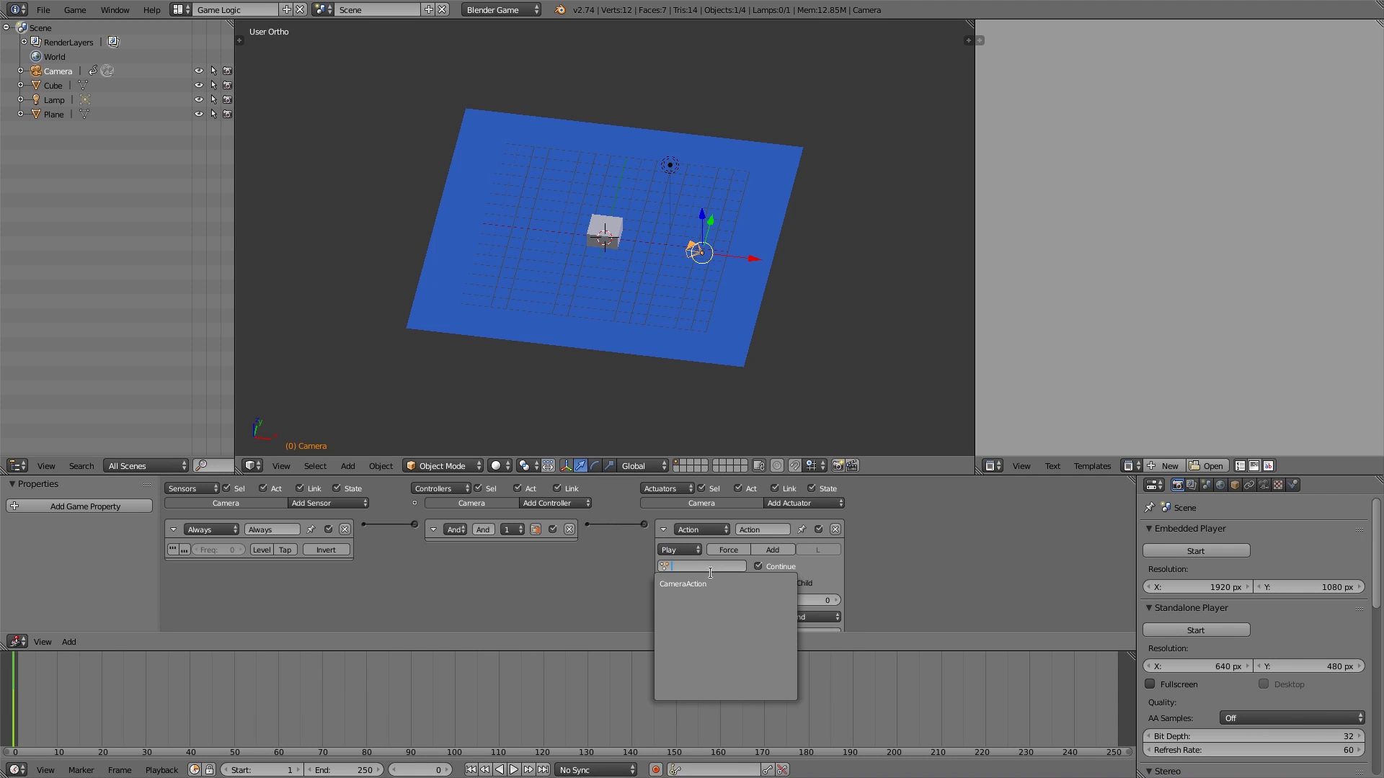
left_click(716, 585)
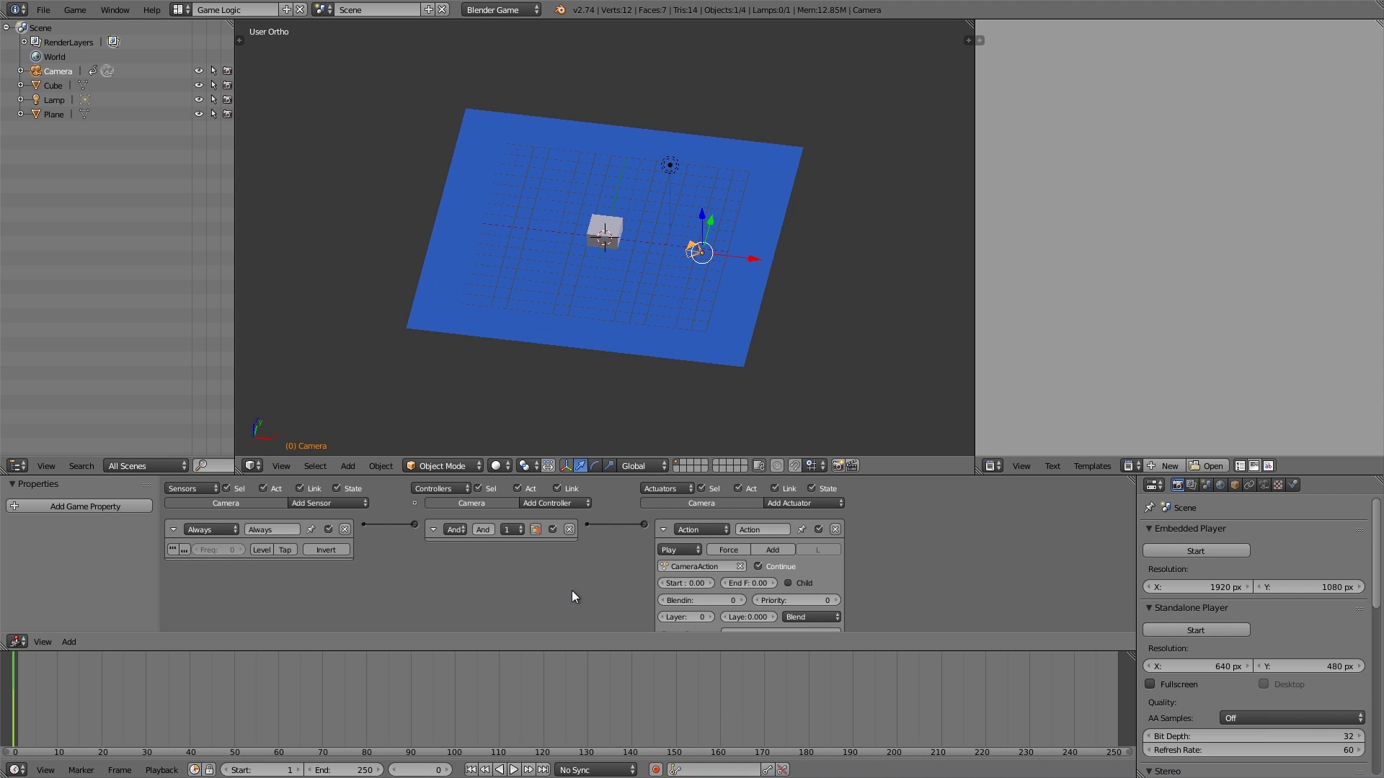
- Turn the right area into a Dope Sheet in Action Editor mode
left_click(994, 466)
left_click(1027, 393)
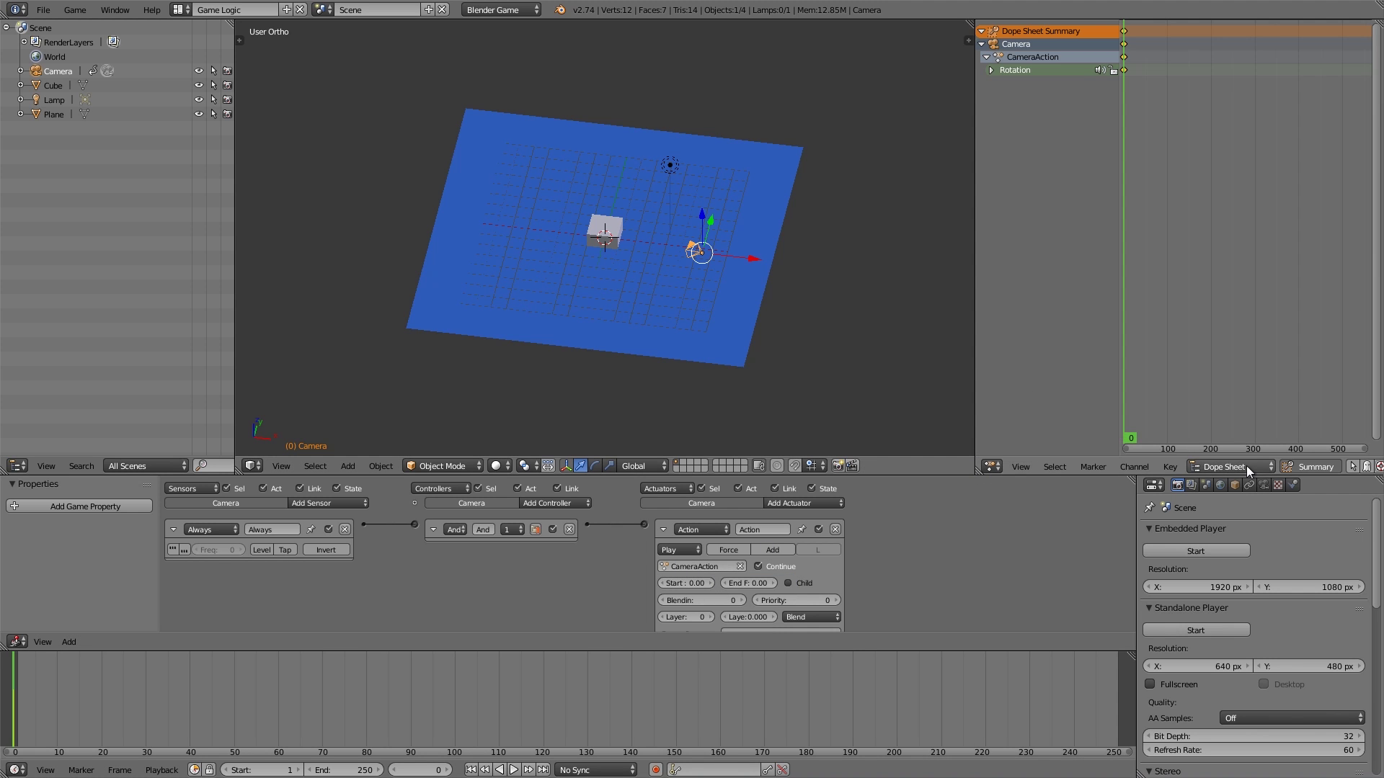
left_click(1240, 466)
left_click(1238, 428)
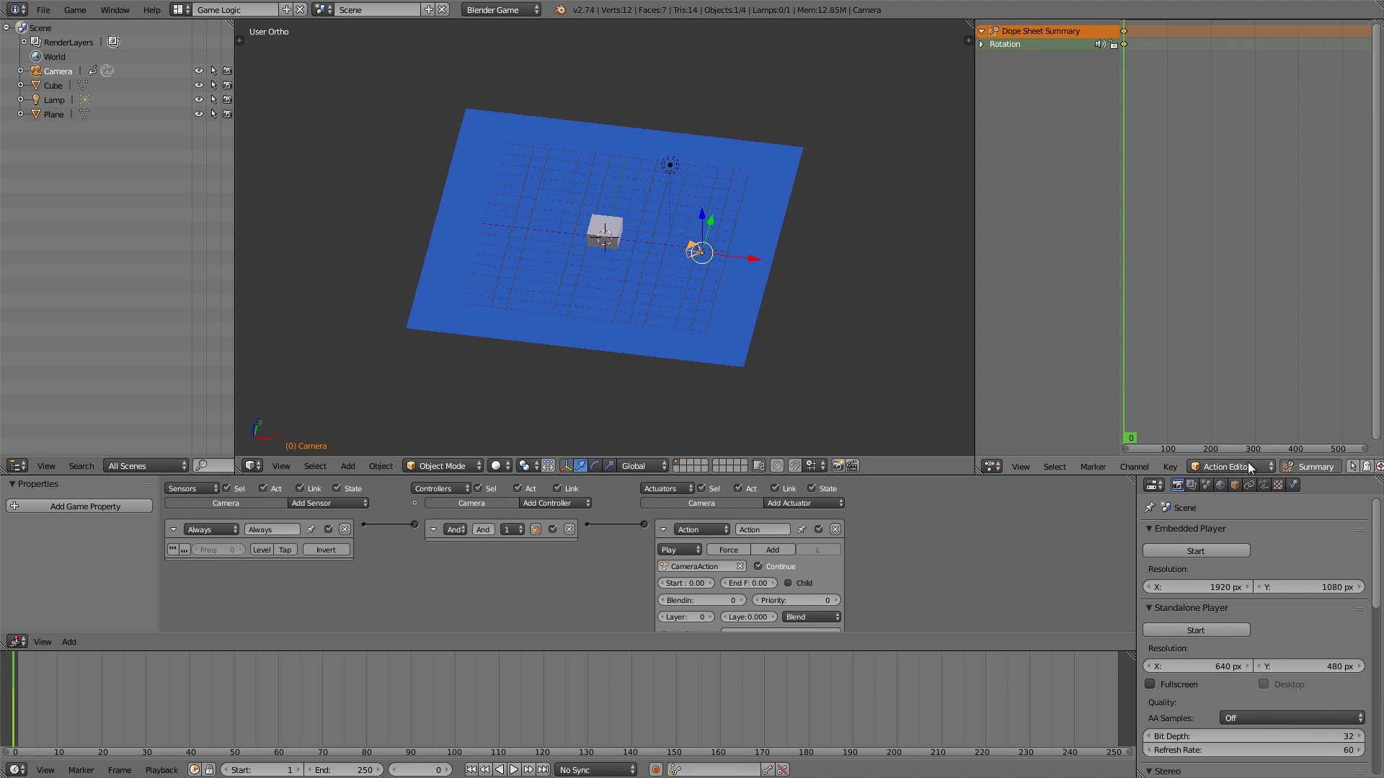
scroll(1248, 466, "down", 3)
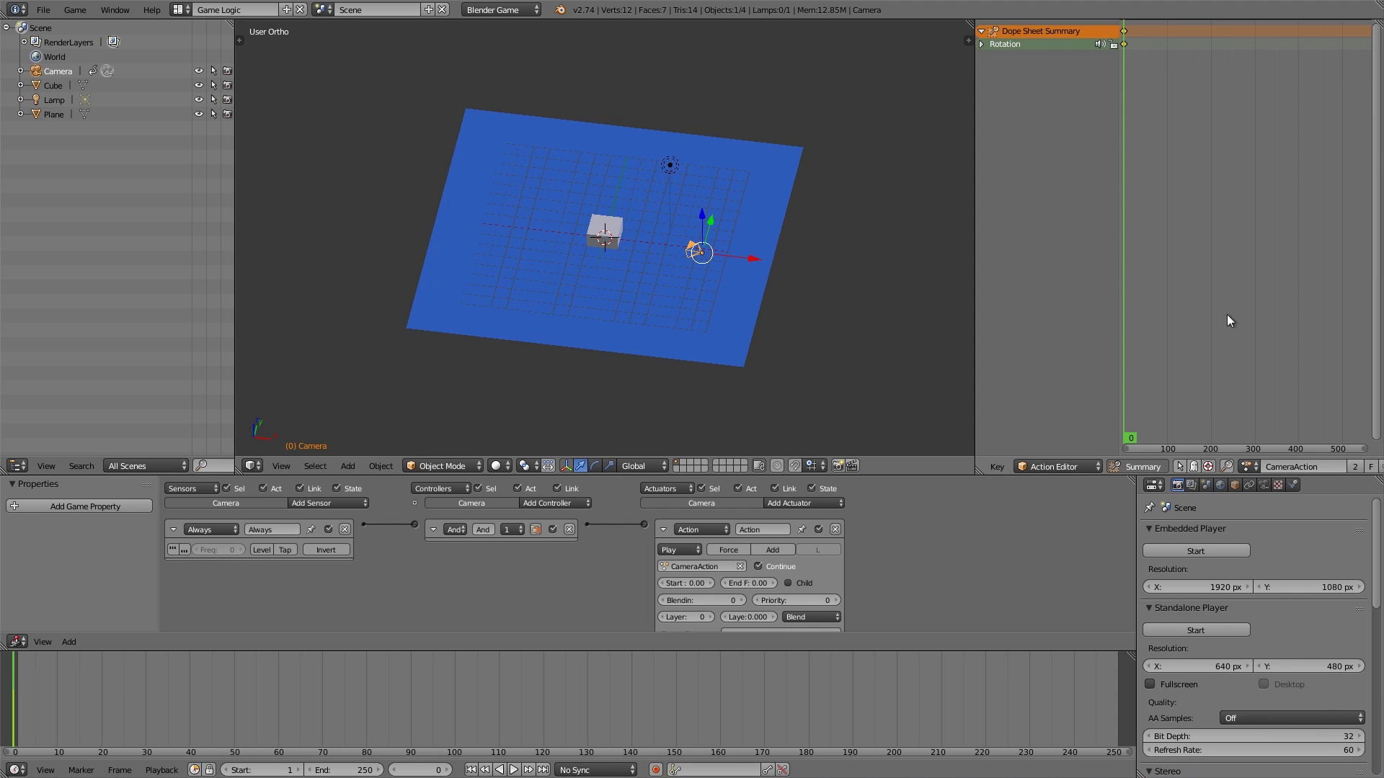
scroll(1041, 466, "up", 5)
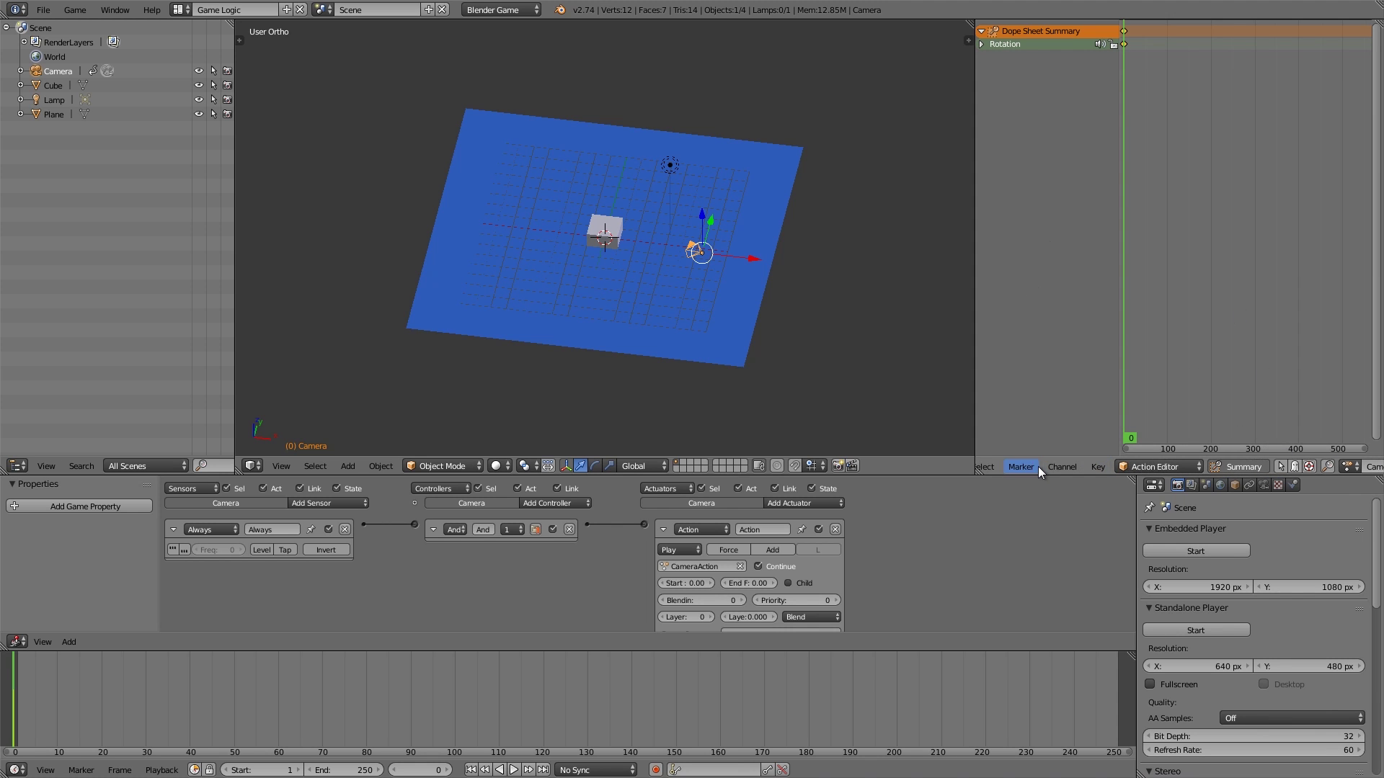
- Change that area to a wider Graph Editor showing the X, Y, Z rotation channels
left_click(994, 467)
left_click(1026, 410)
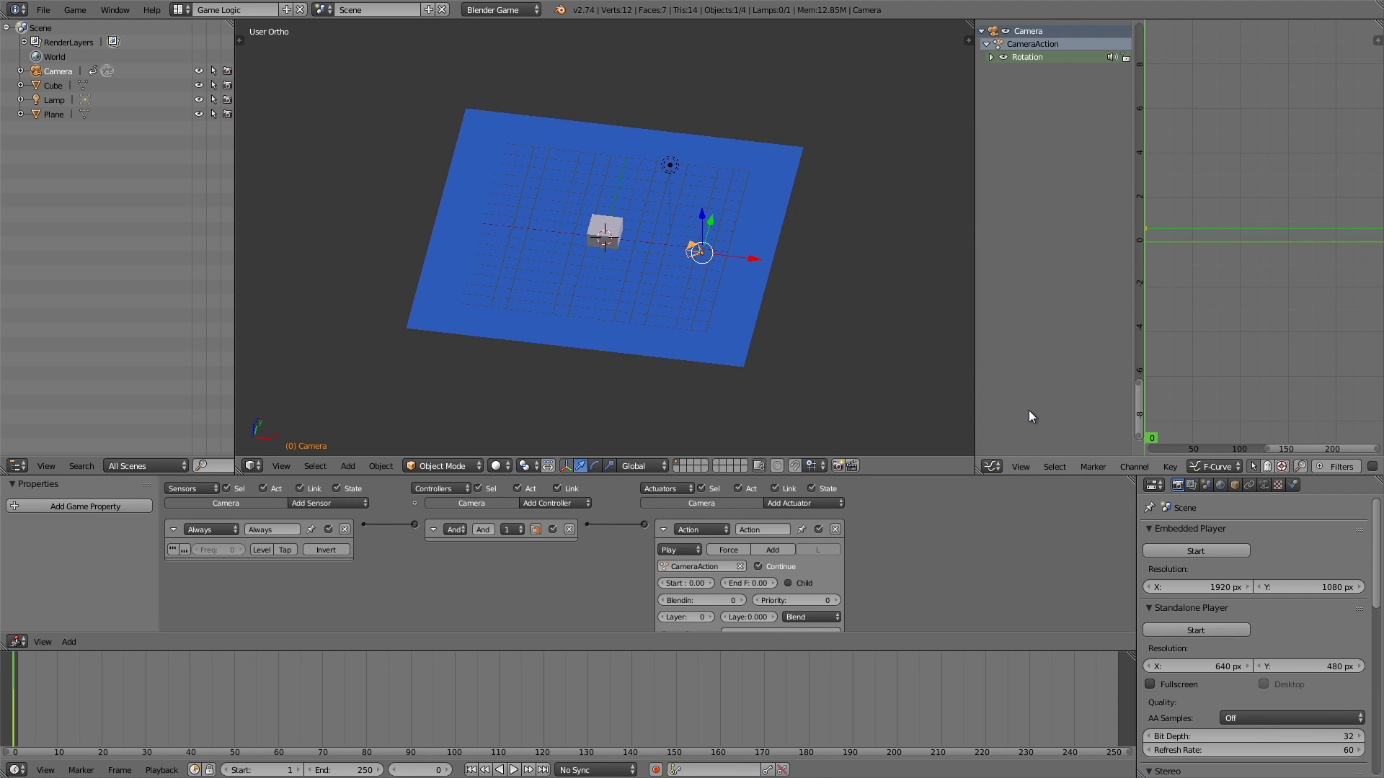
left_click_drag(975, 375, 726, 368)
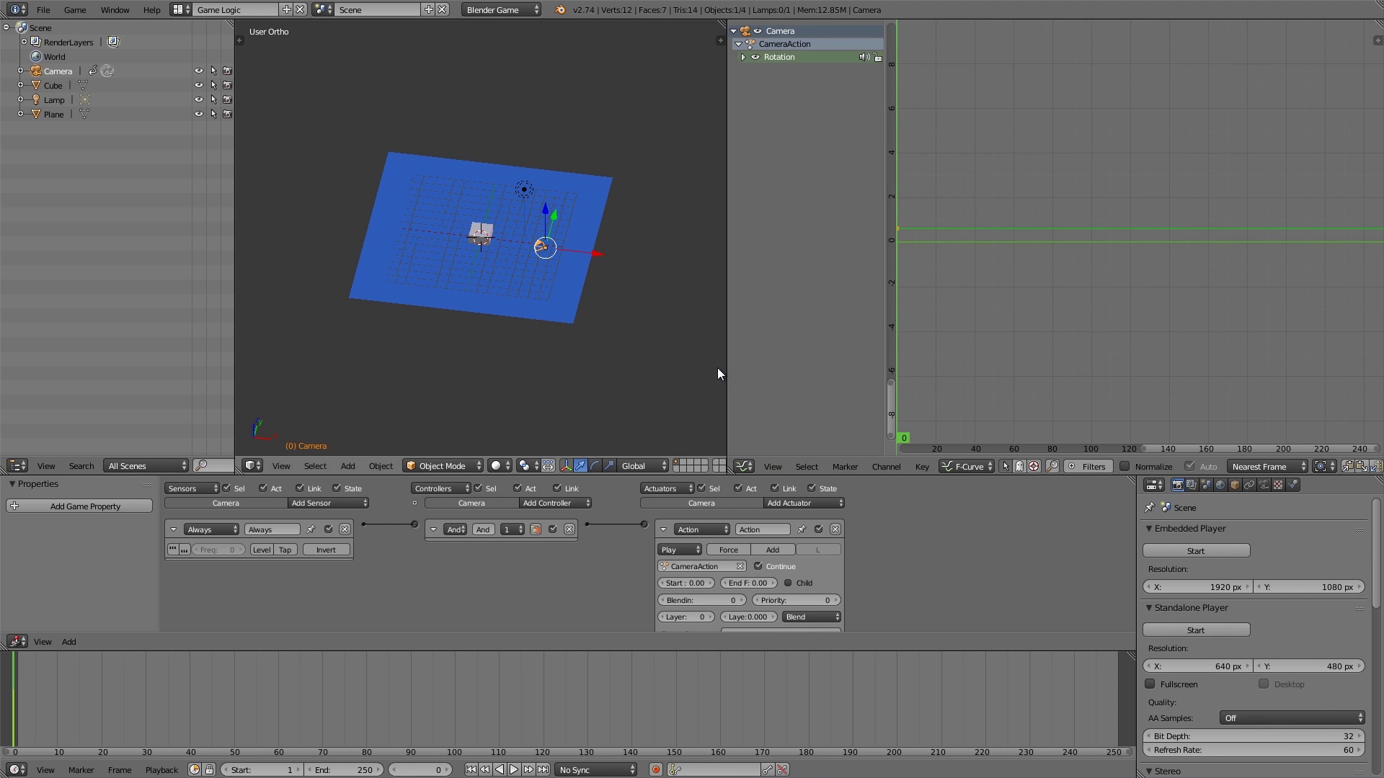
left_click(743, 58)
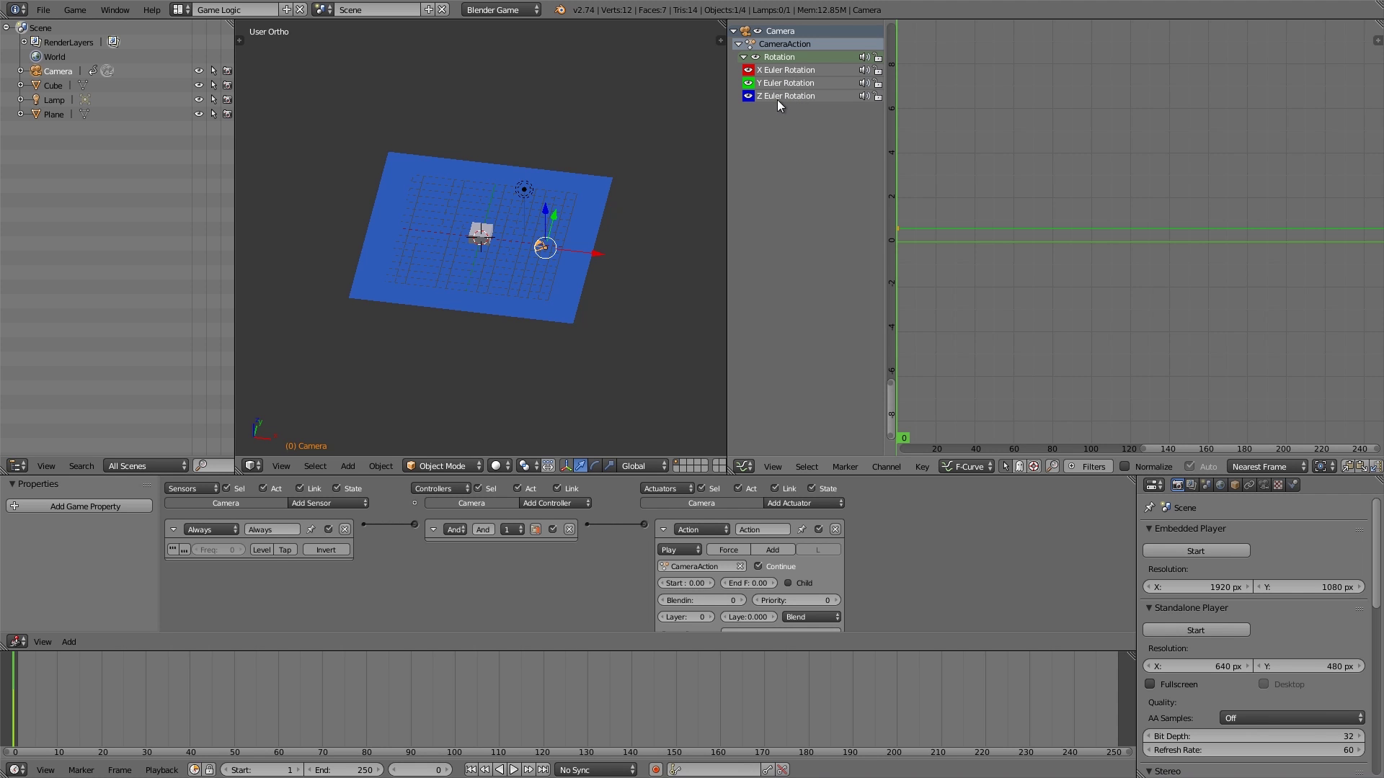
scroll(588, 263, "up", 6)
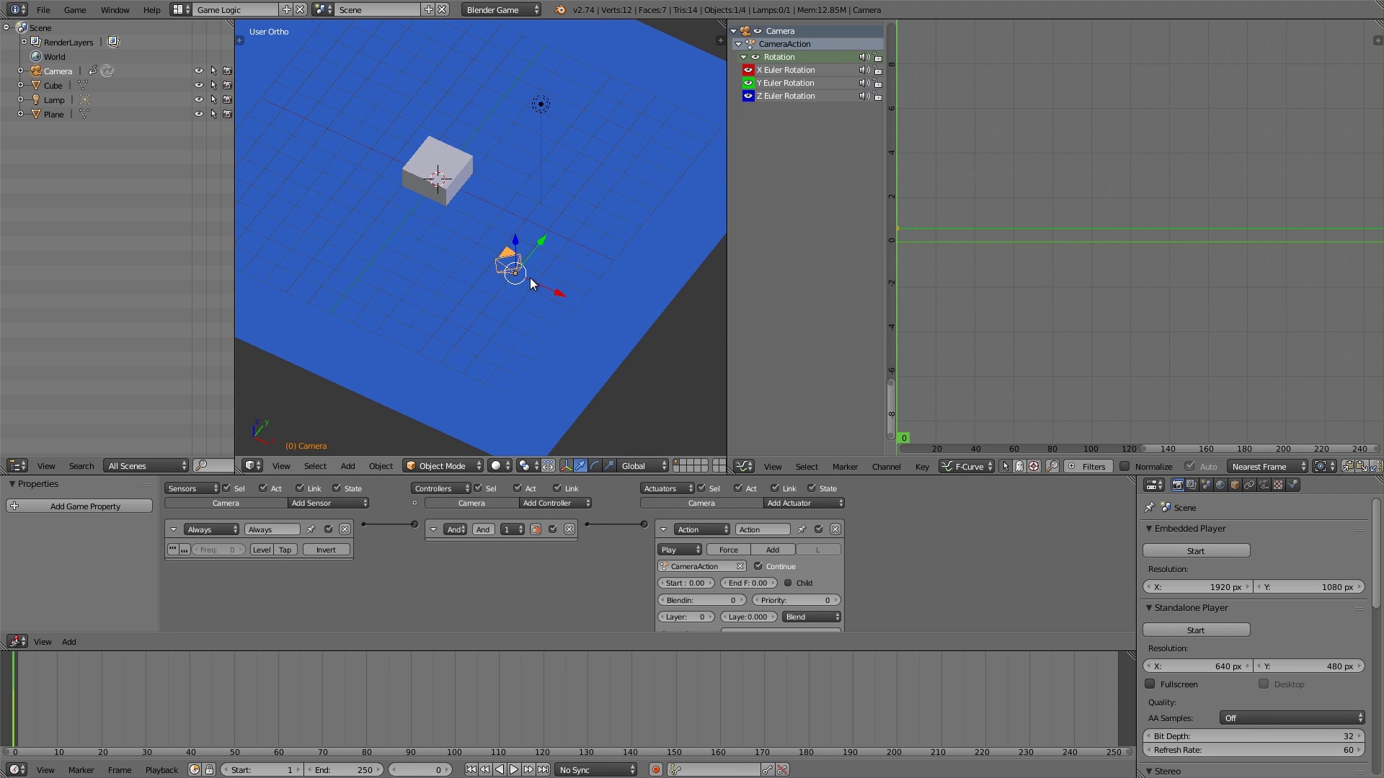
- View the scene near top-down and set the transform orientation to Local
middle_click_drag(494, 282, 519, 298)
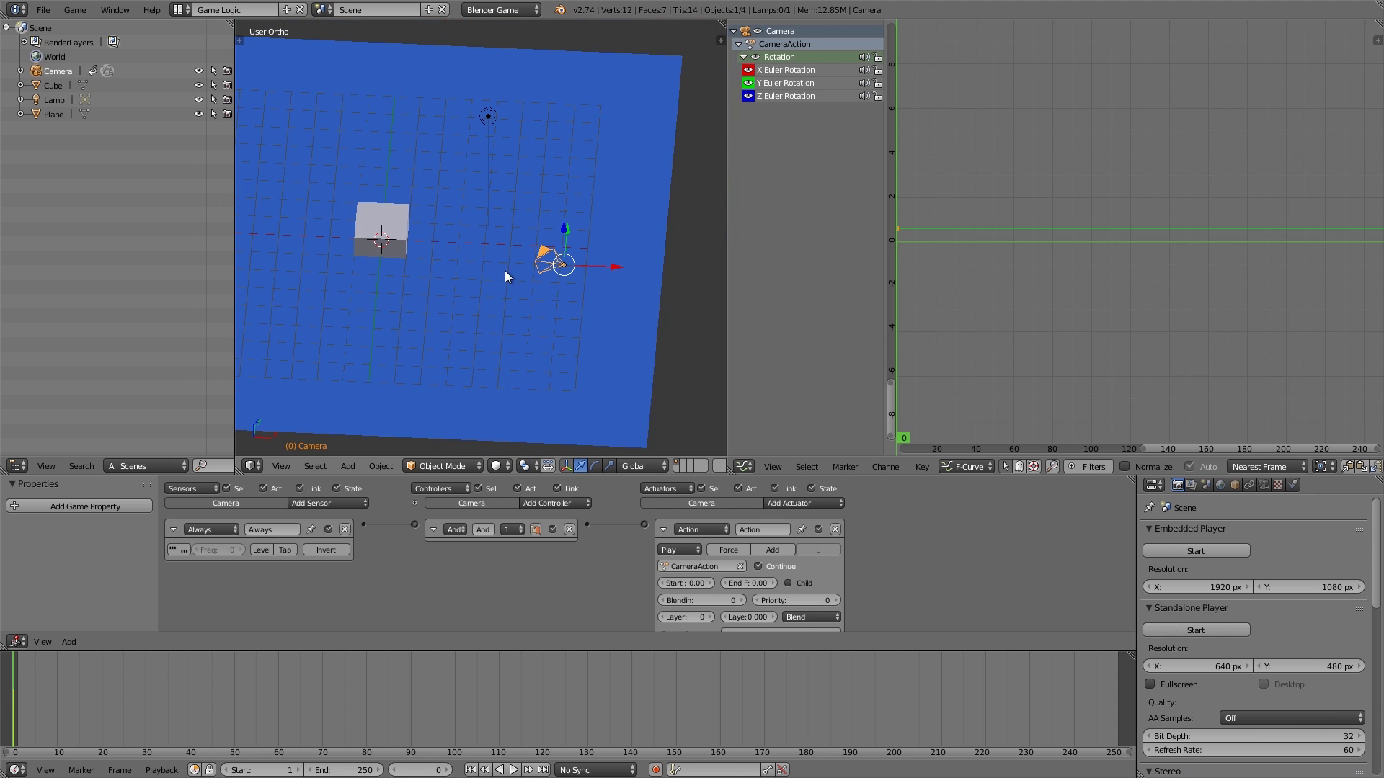
left_click(645, 465)
left_click(651, 431)
scroll(614, 338, "up", 4)
scroll(649, 354, "down", 3)
- Rotate the camera about its local Y axis, then about its local X axis
key("r")
key("y")
key("y")
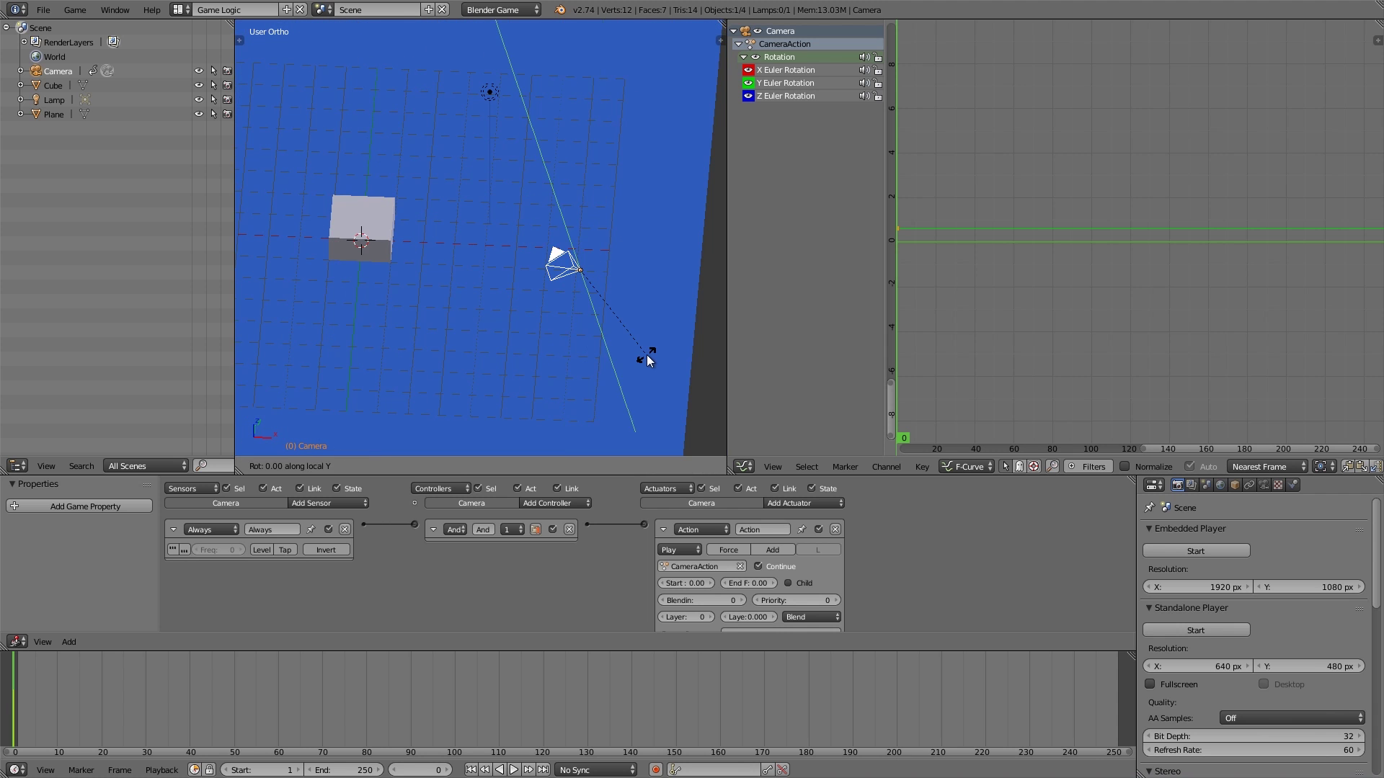
right_click(594, 350)
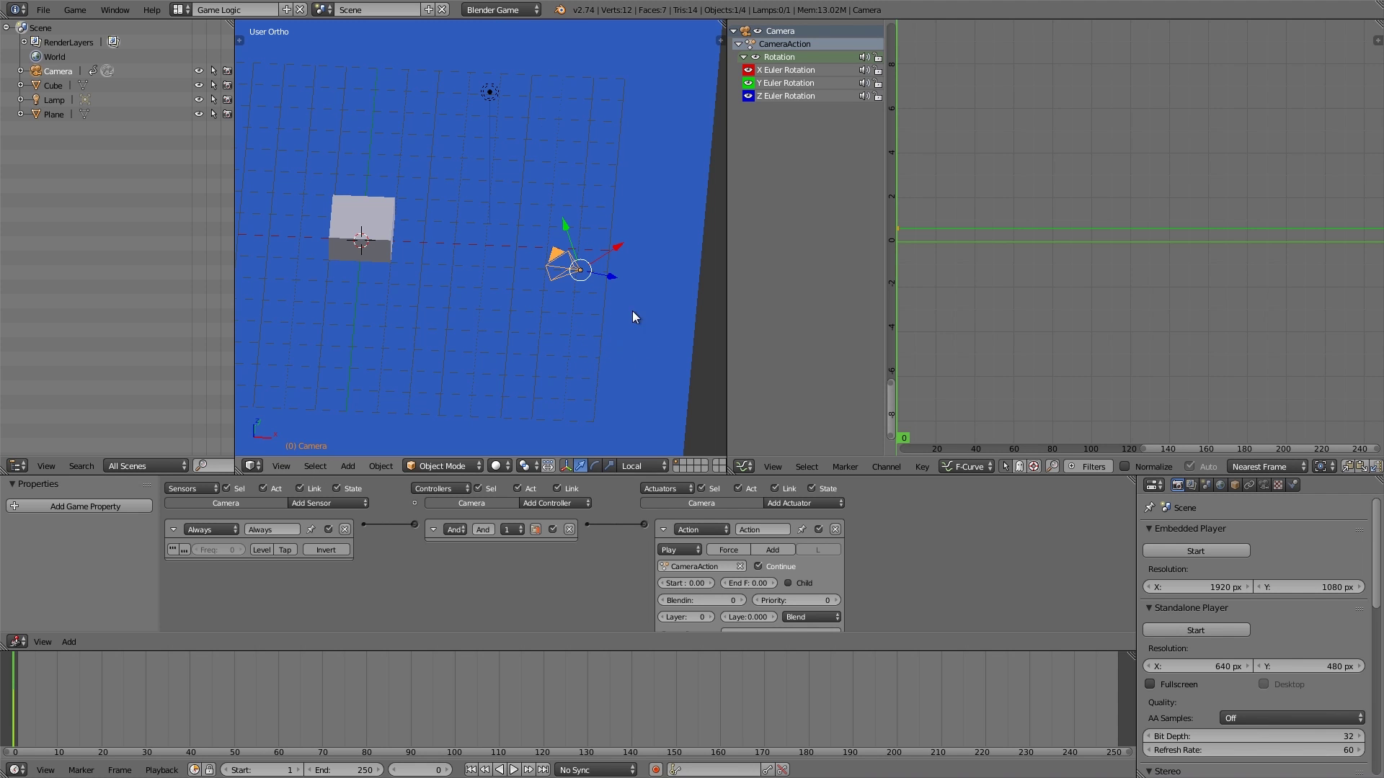
key("r")
key("x")
key("x")
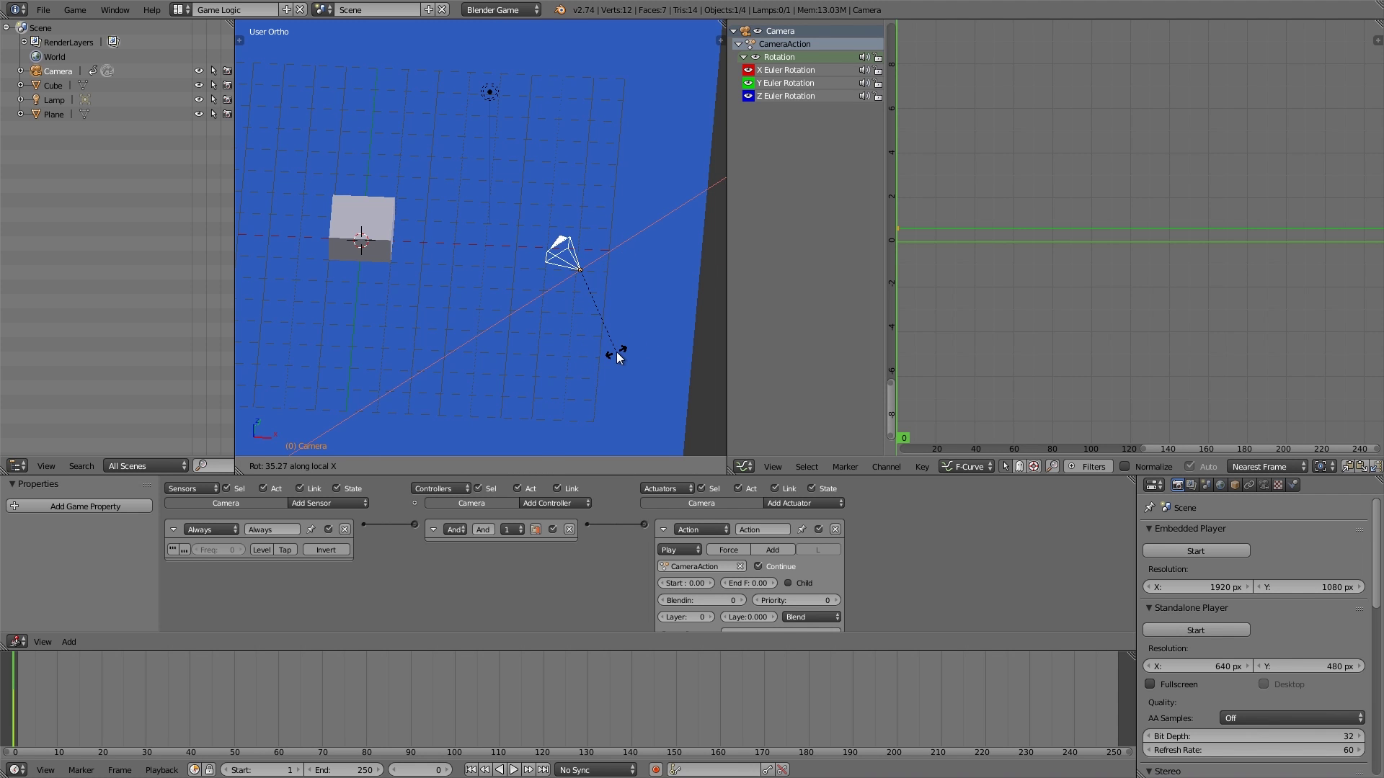
left_click(616, 353)
scroll(647, 268, "down", 3)
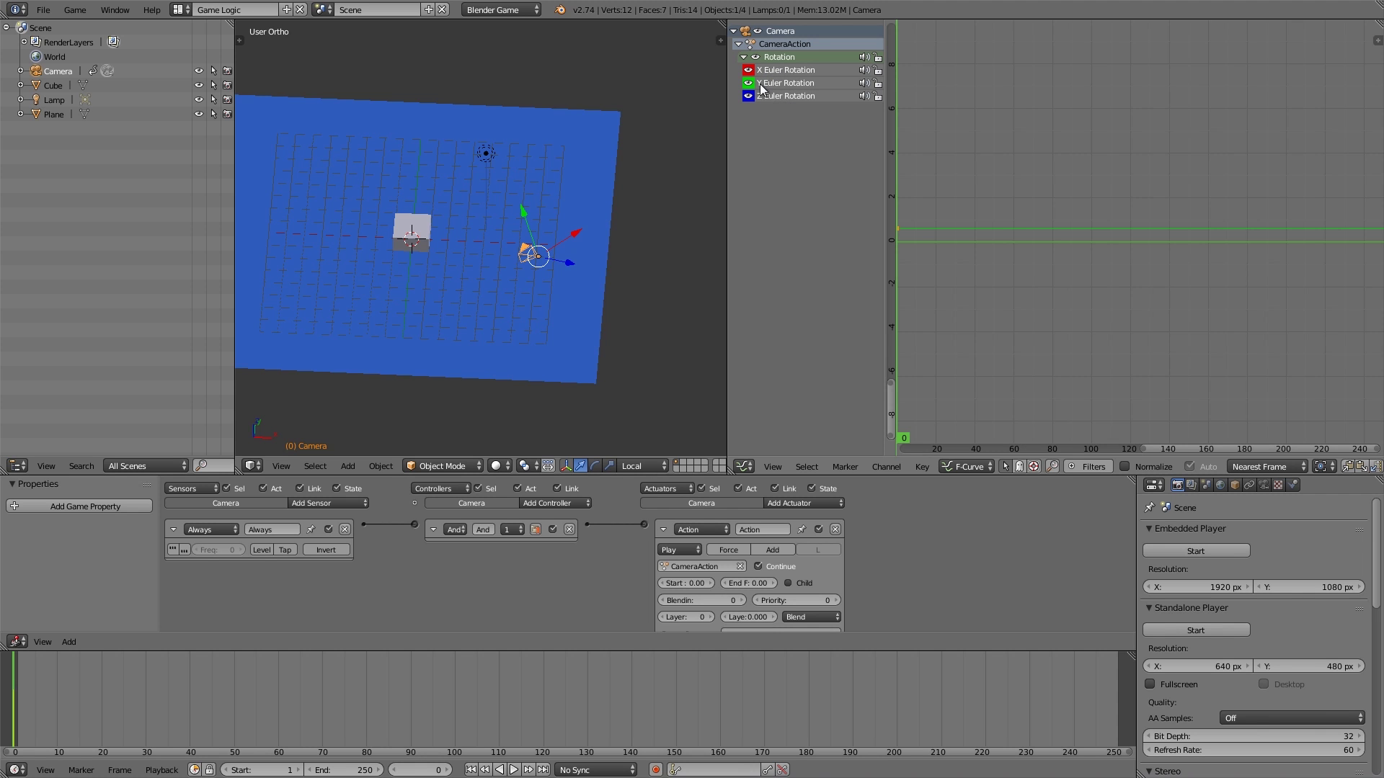
scroll(582, 296, "up", 3)
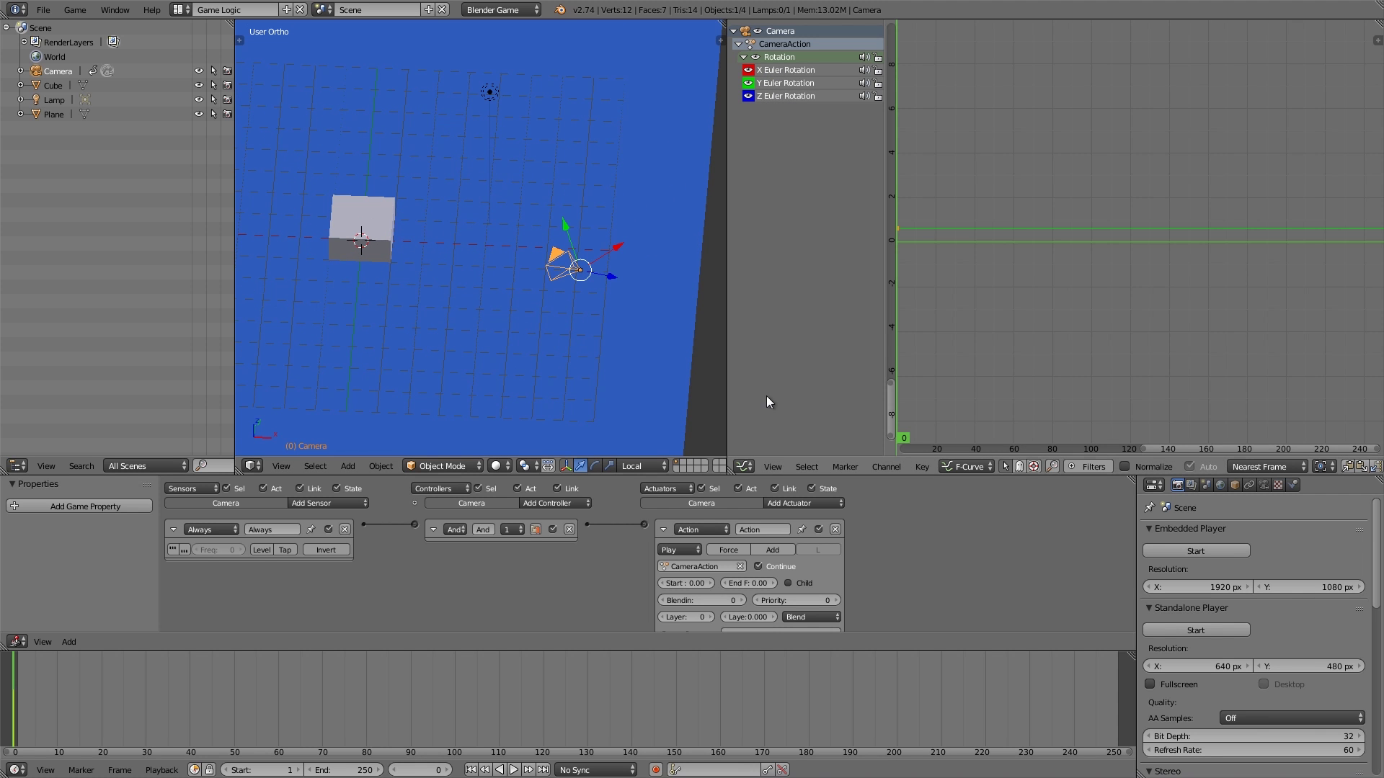
- Enlarge the Graph Editor and 3D viewport and show the Graph Editor sidebar
left_click_drag(725, 398, 706, 389)
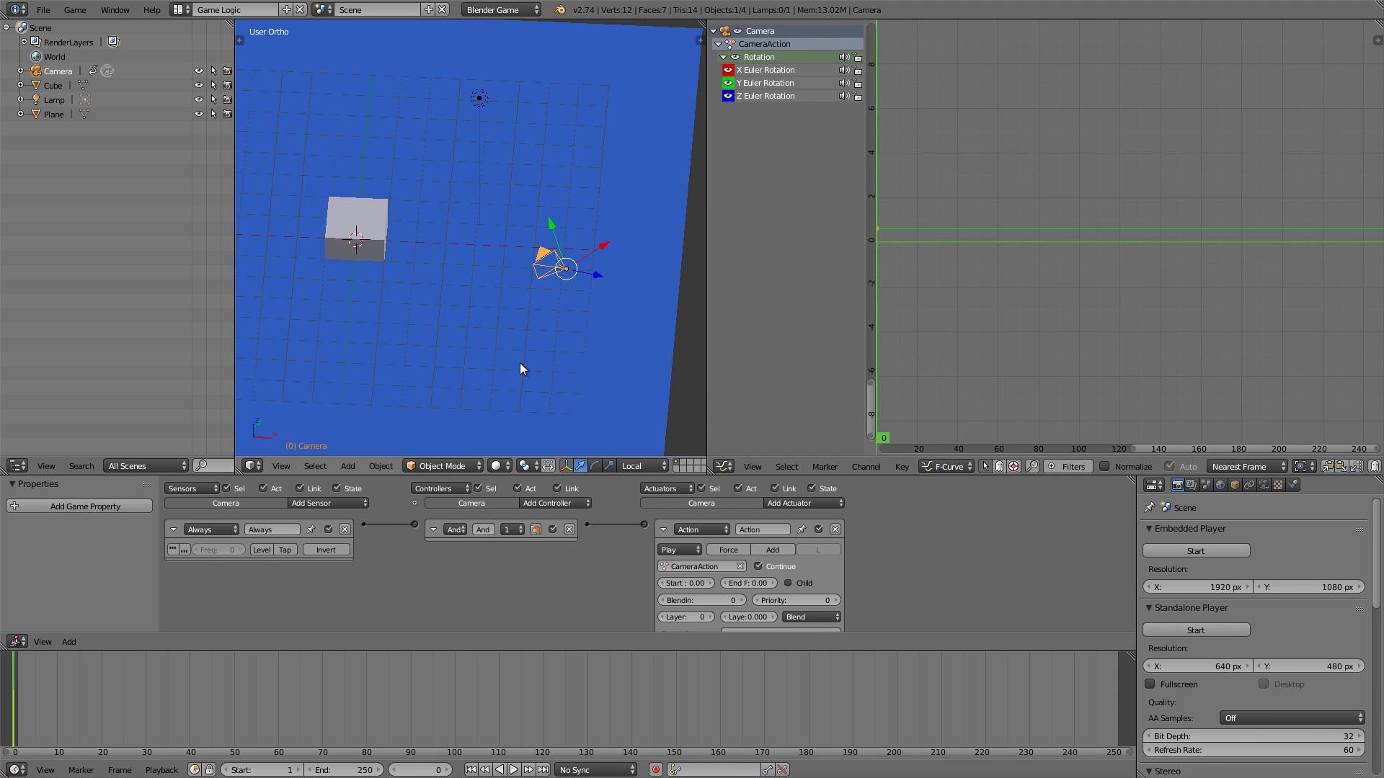
left_click_drag(233, 302, 198, 302)
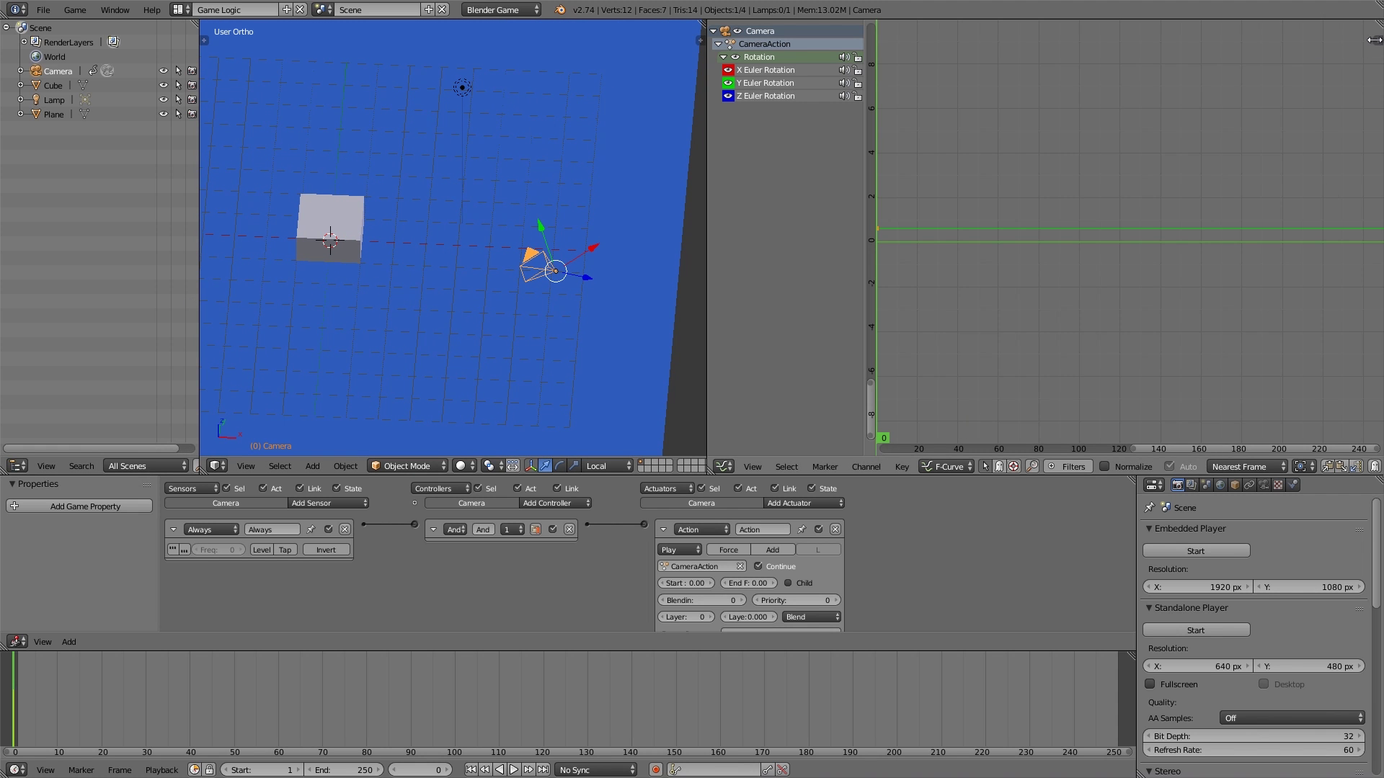
key("n")
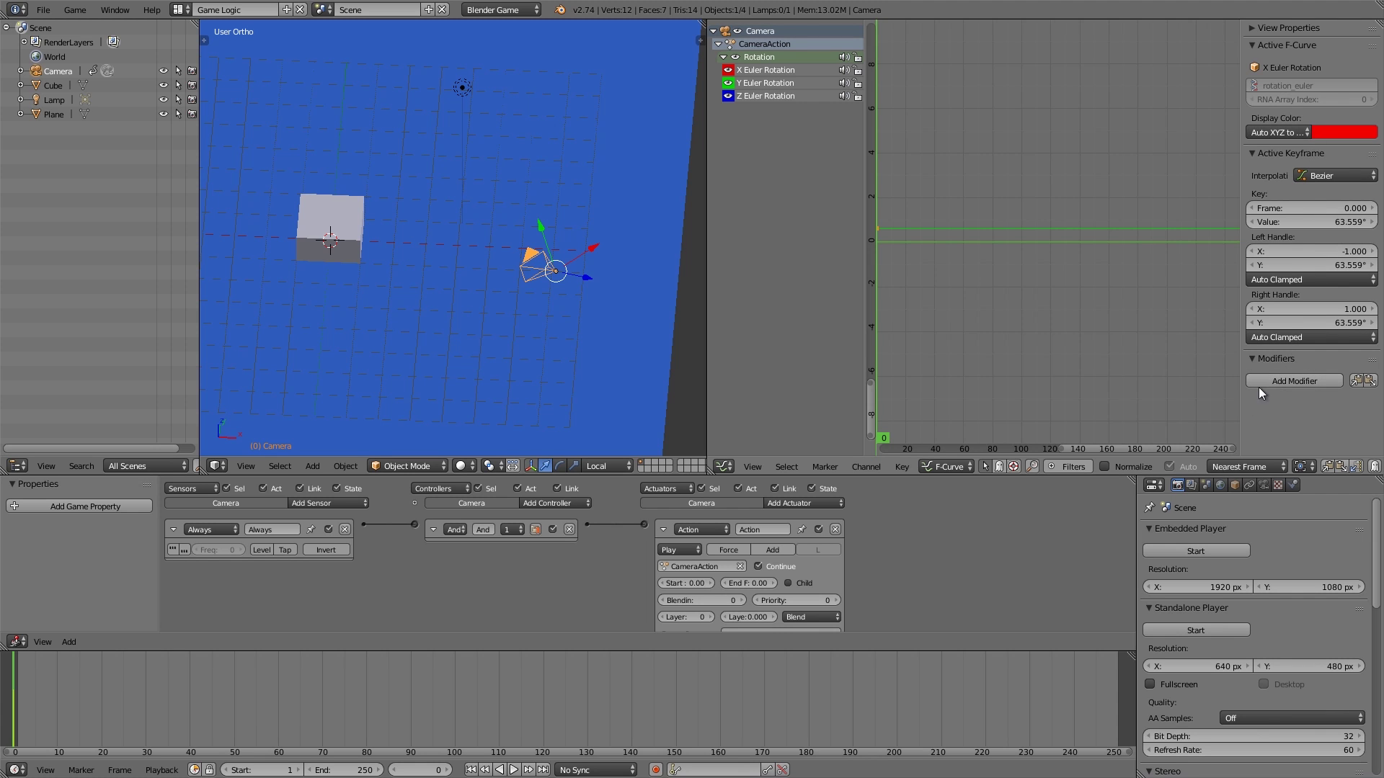
- Frame the flat red X Euler Rotation curve and its 63.559° keyframe
scroll(974, 242, "down", 4)
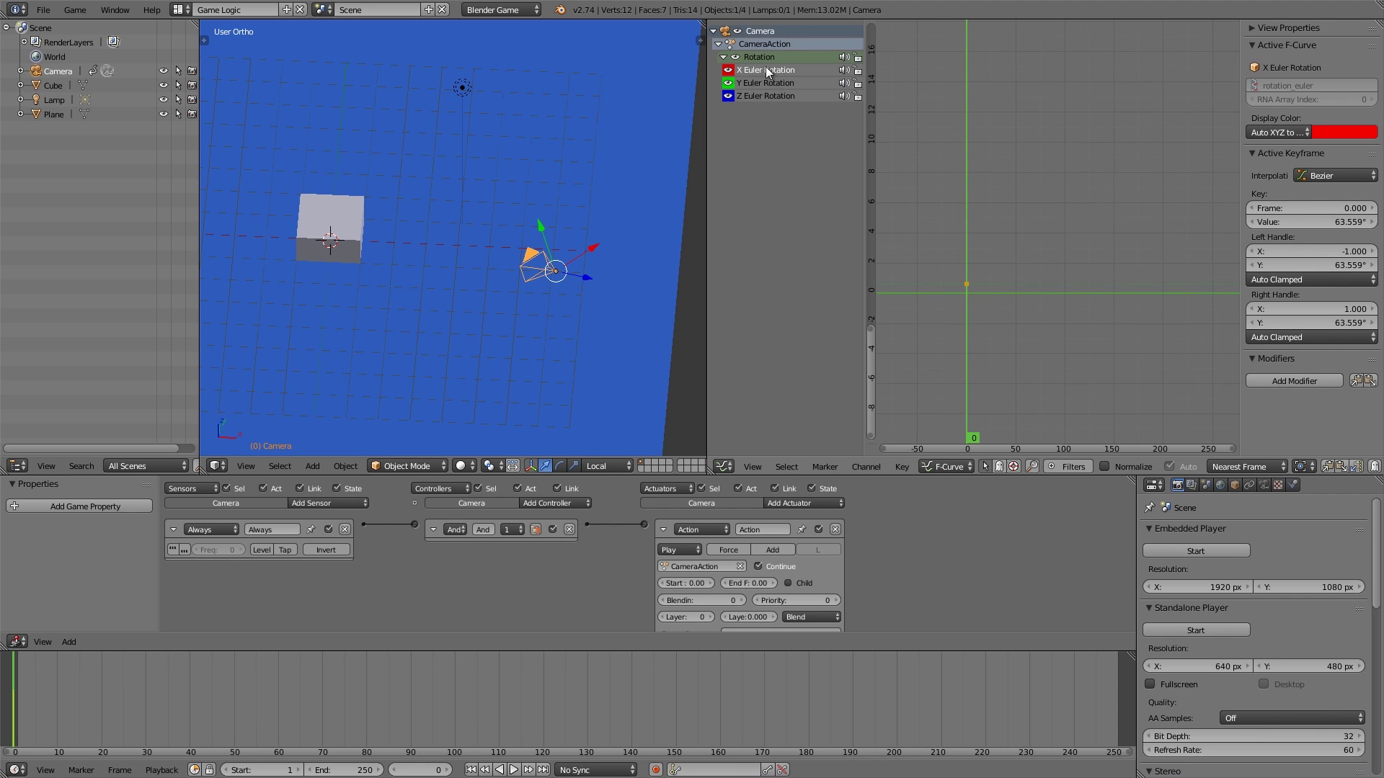
middle_click_drag(901, 140, 1003, 297)
key("Home")
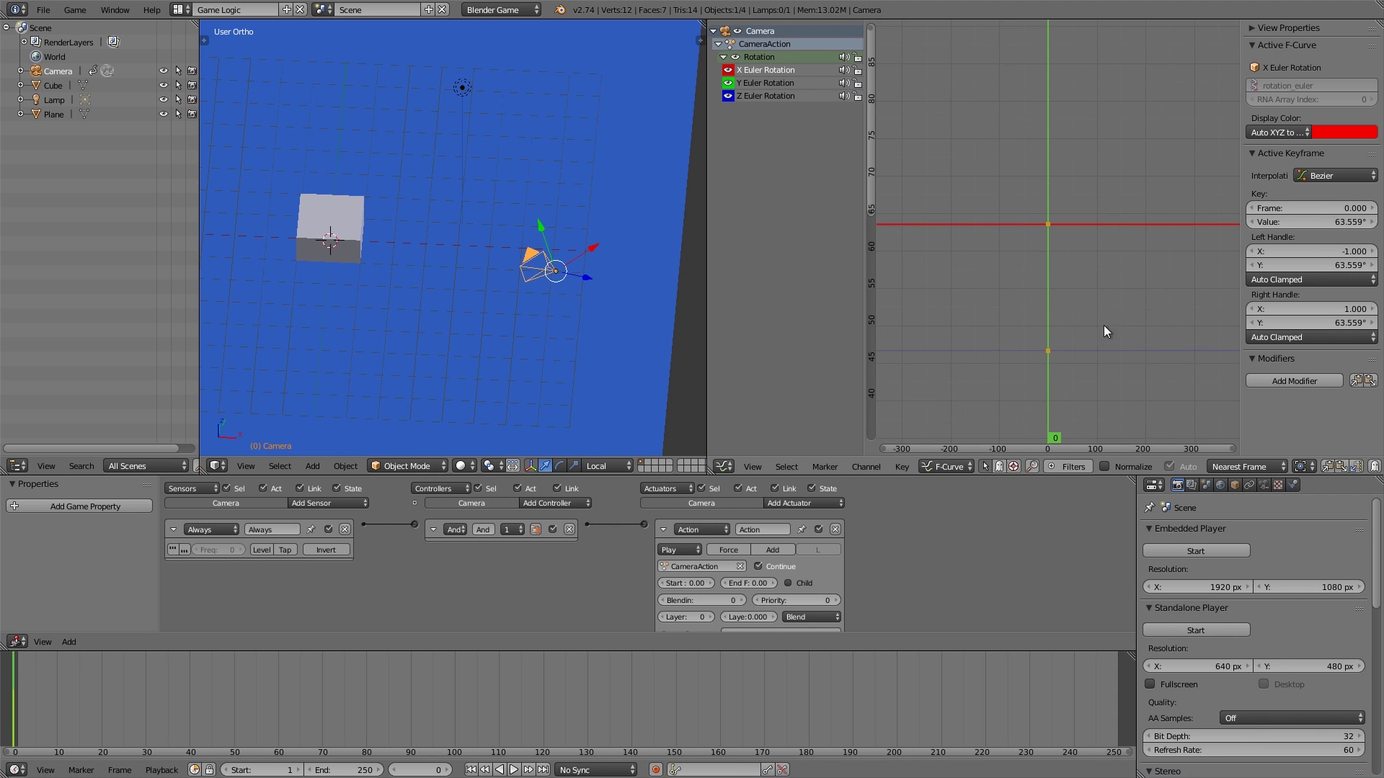
scroll(1070, 283, "up", 5)
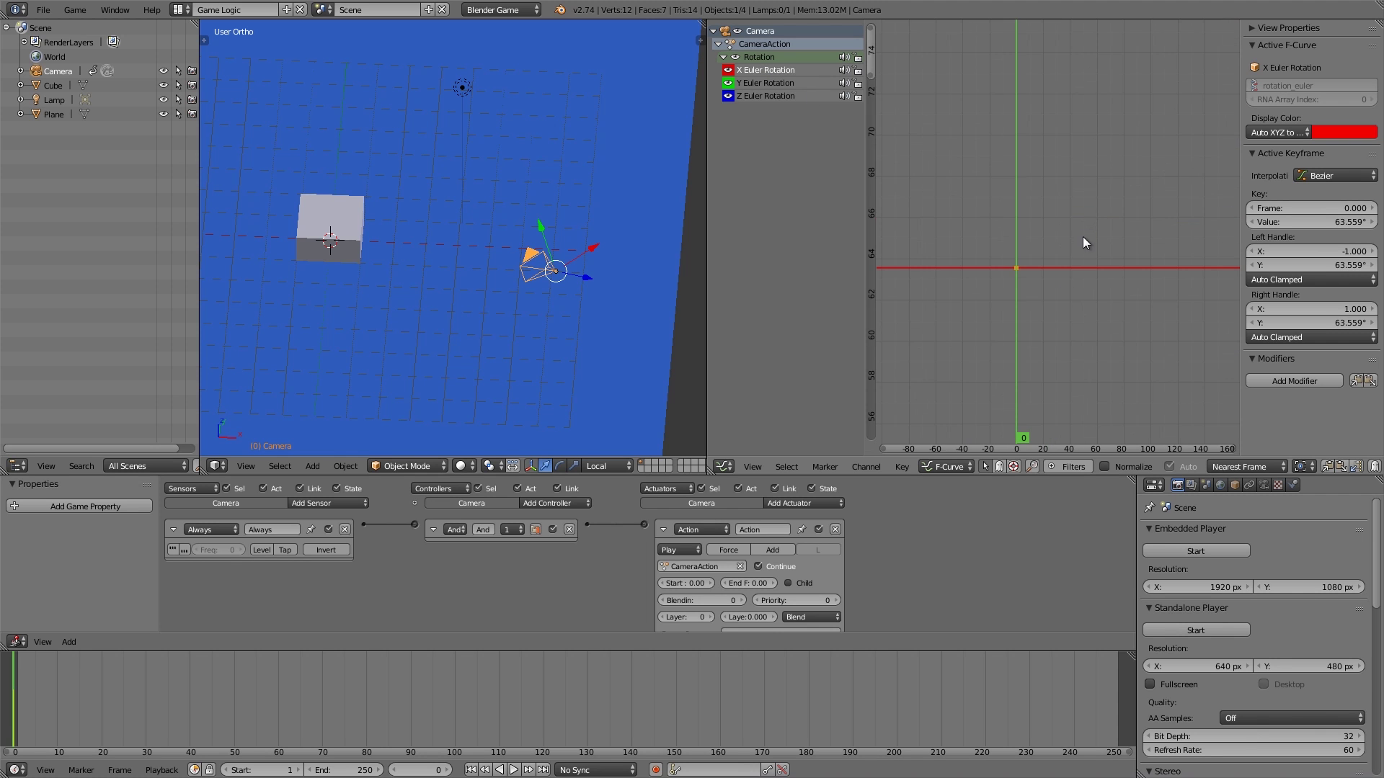
mouse_move(1085, 246)
middle_mouse_down()
mouse_move(951, 241)
mouse_move(1098, 245)
mouse_move(1083, 248)
middle_mouse_up()
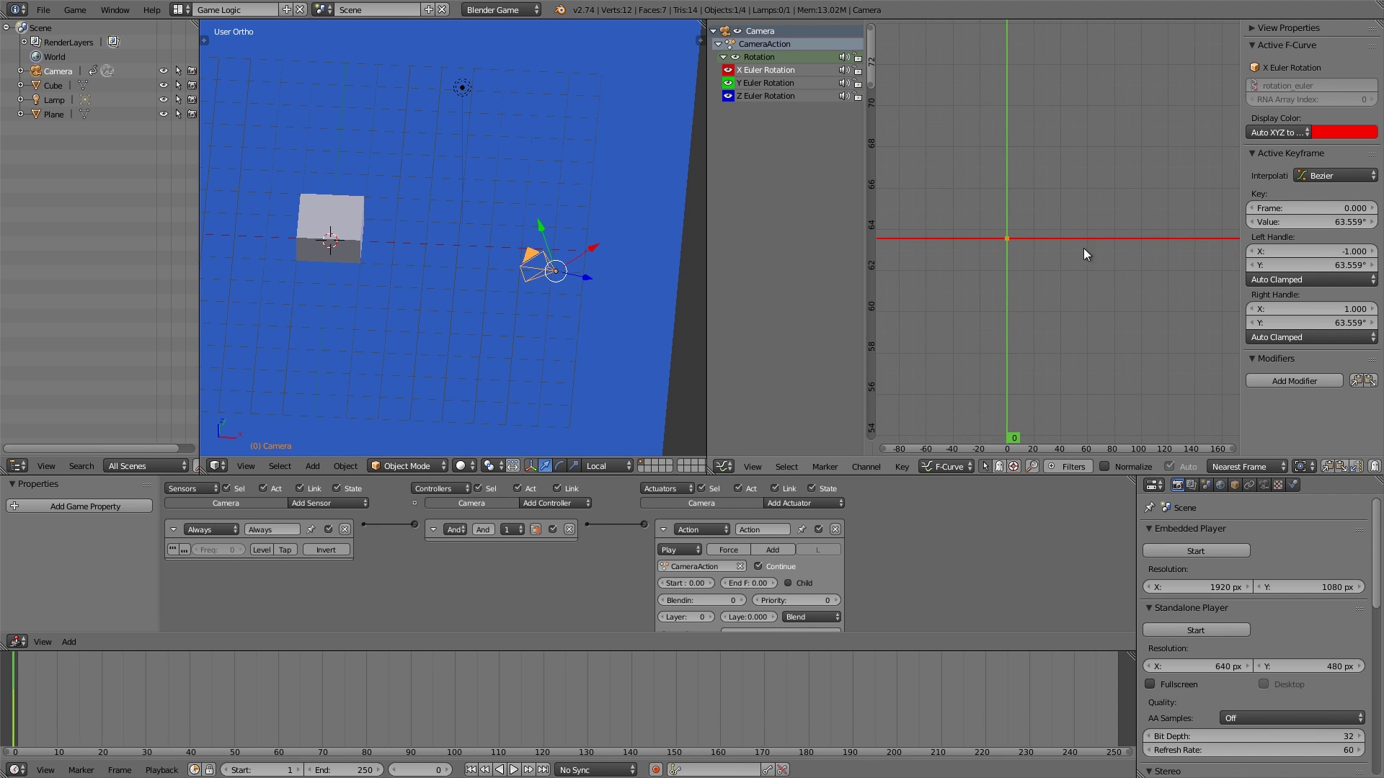
key("Home")
scroll(1045, 285, "down", 3)
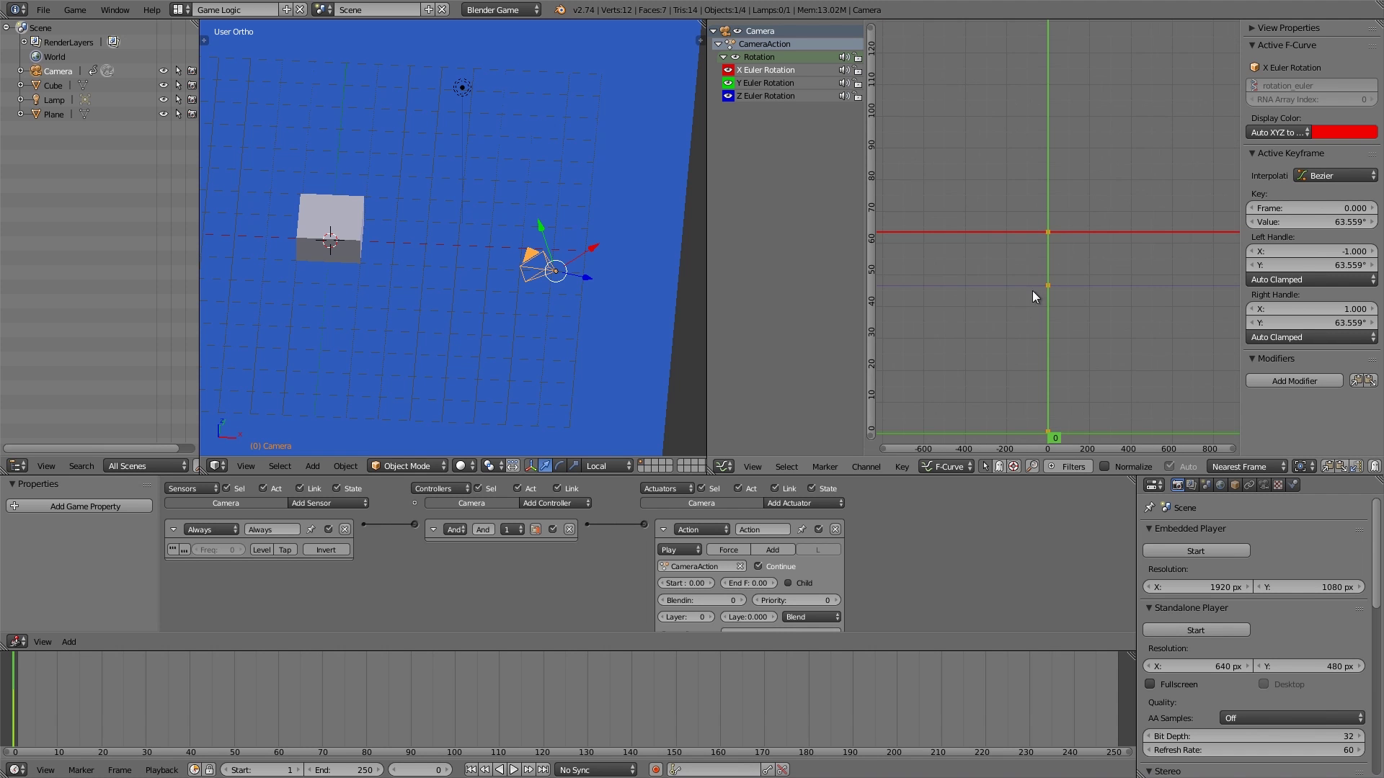
scroll(1061, 253, "up", 5)
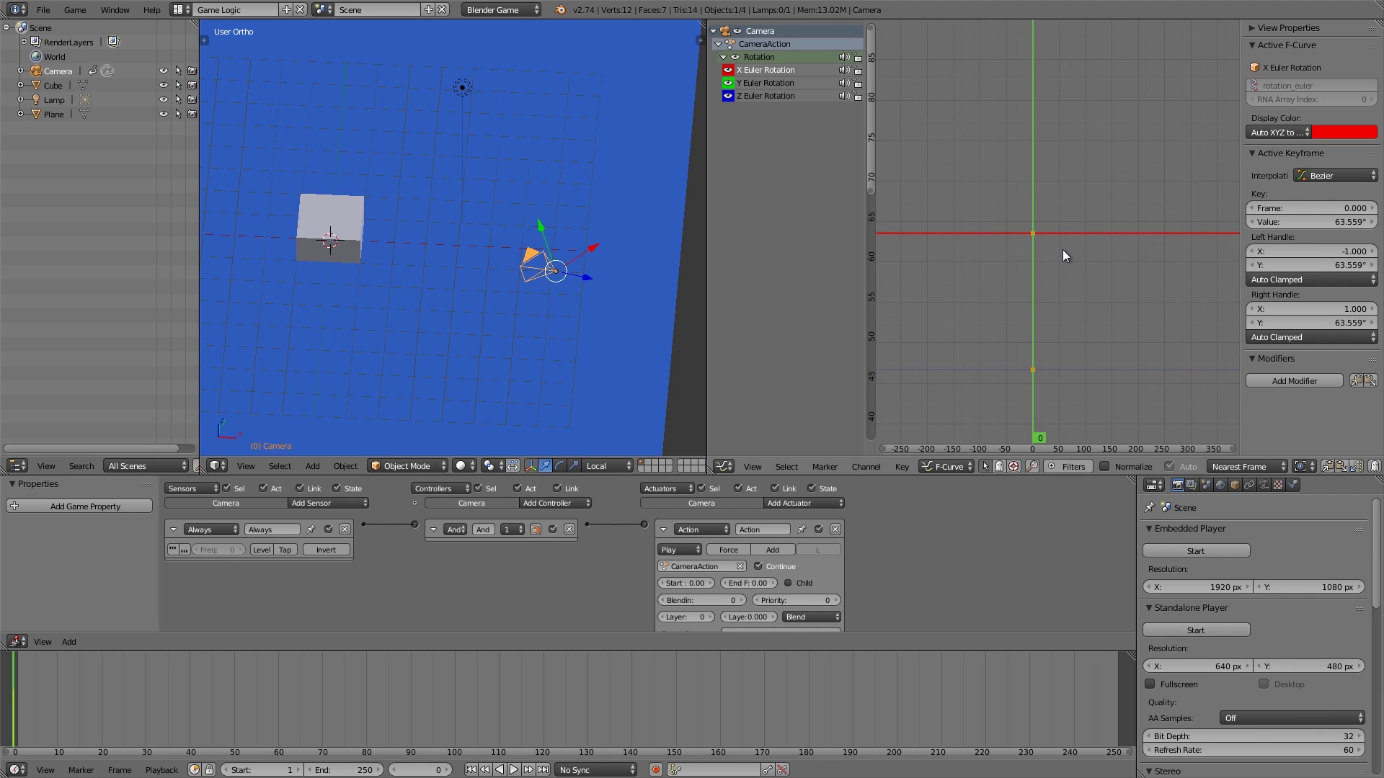
scroll(1043, 278, "up", 2)
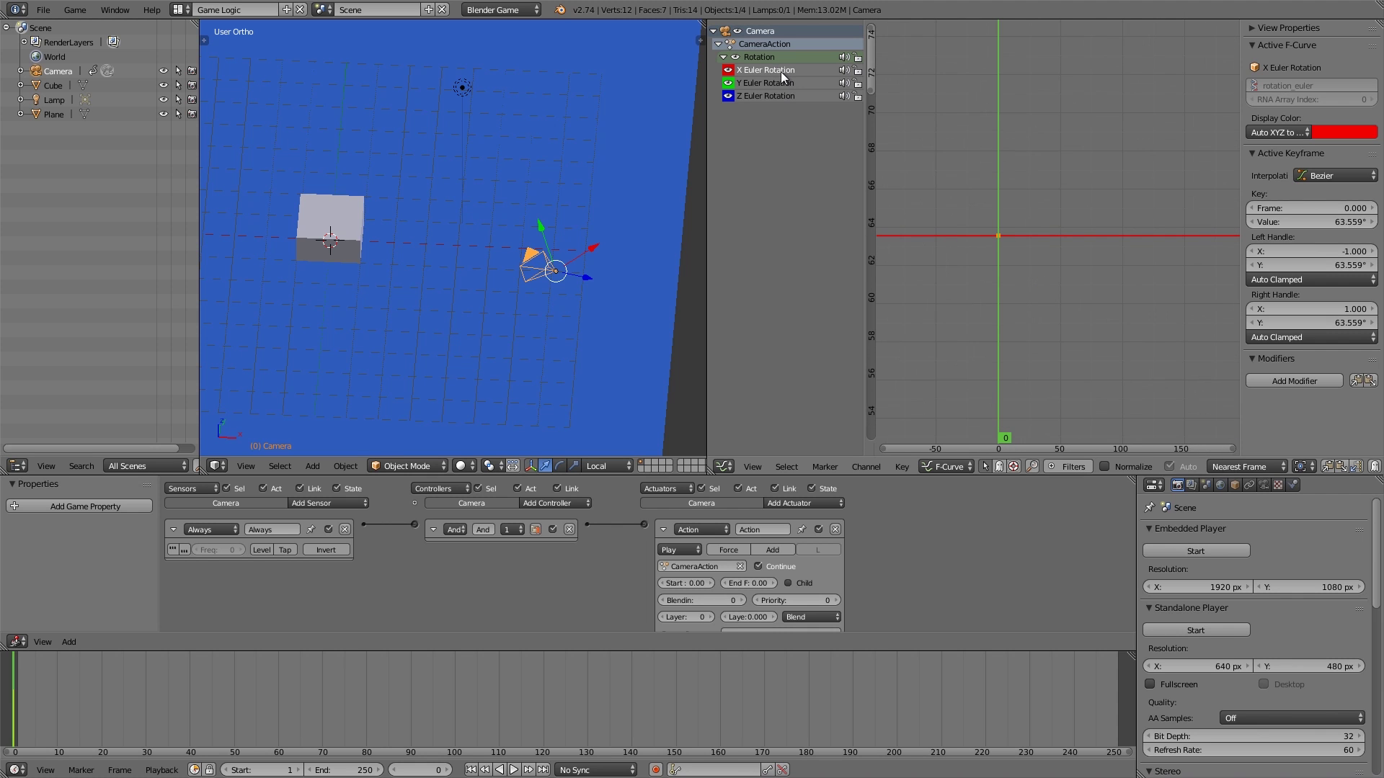
- Add a Noise modifier to the X Euler Rotation curve
left_click(1282, 376)
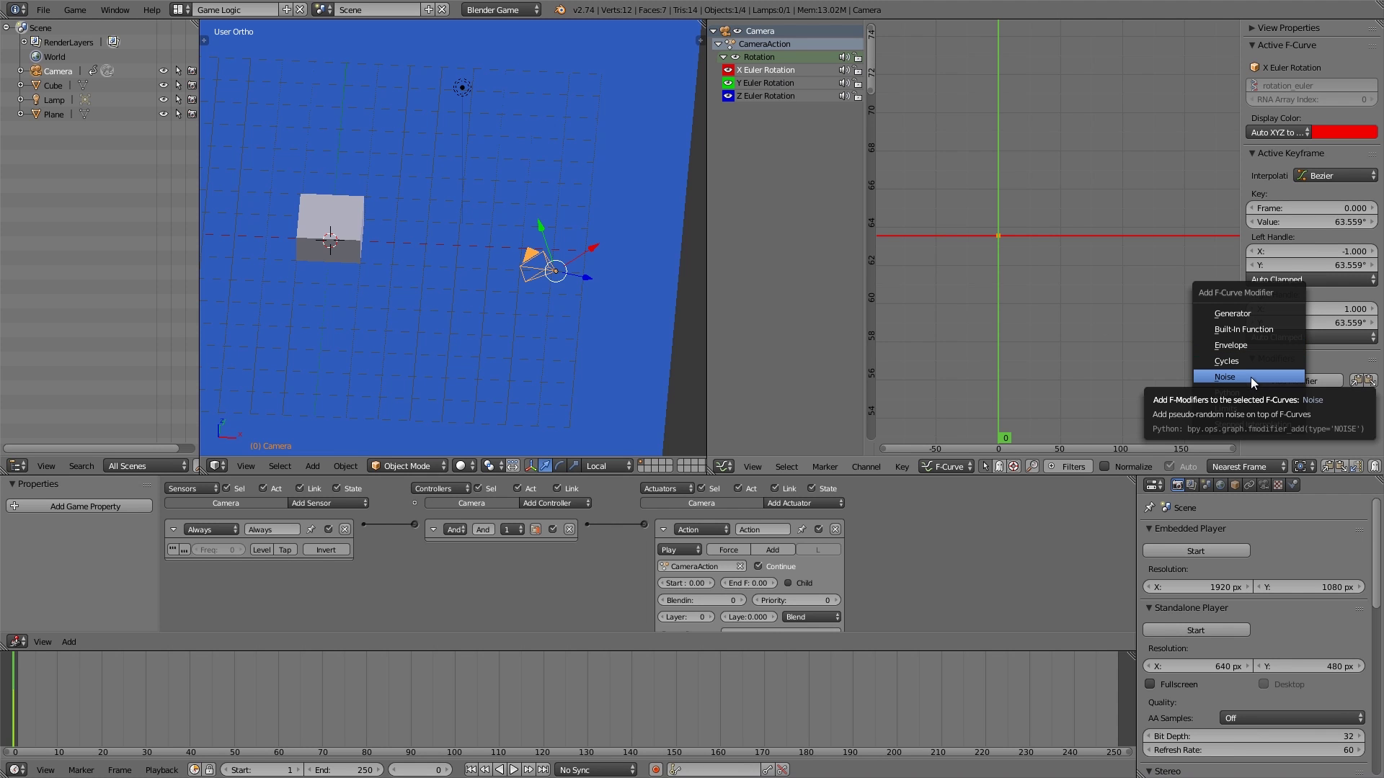
left_click(1251, 377)
scroll(1075, 284, "down", 4)
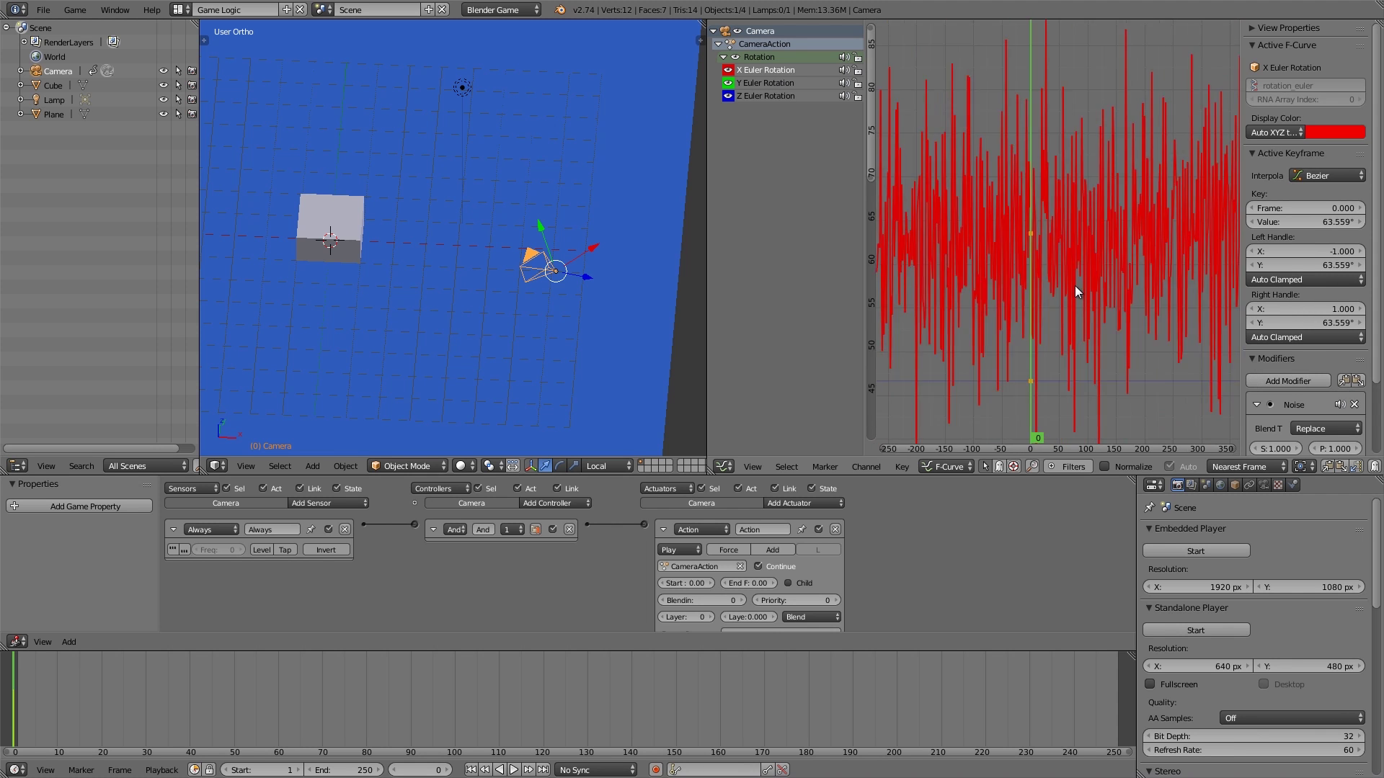
scroll(1073, 286, "down", 3)
- Switch the 3D view to textured shading and zoom the graph to inspect the noise
key("alt+z")
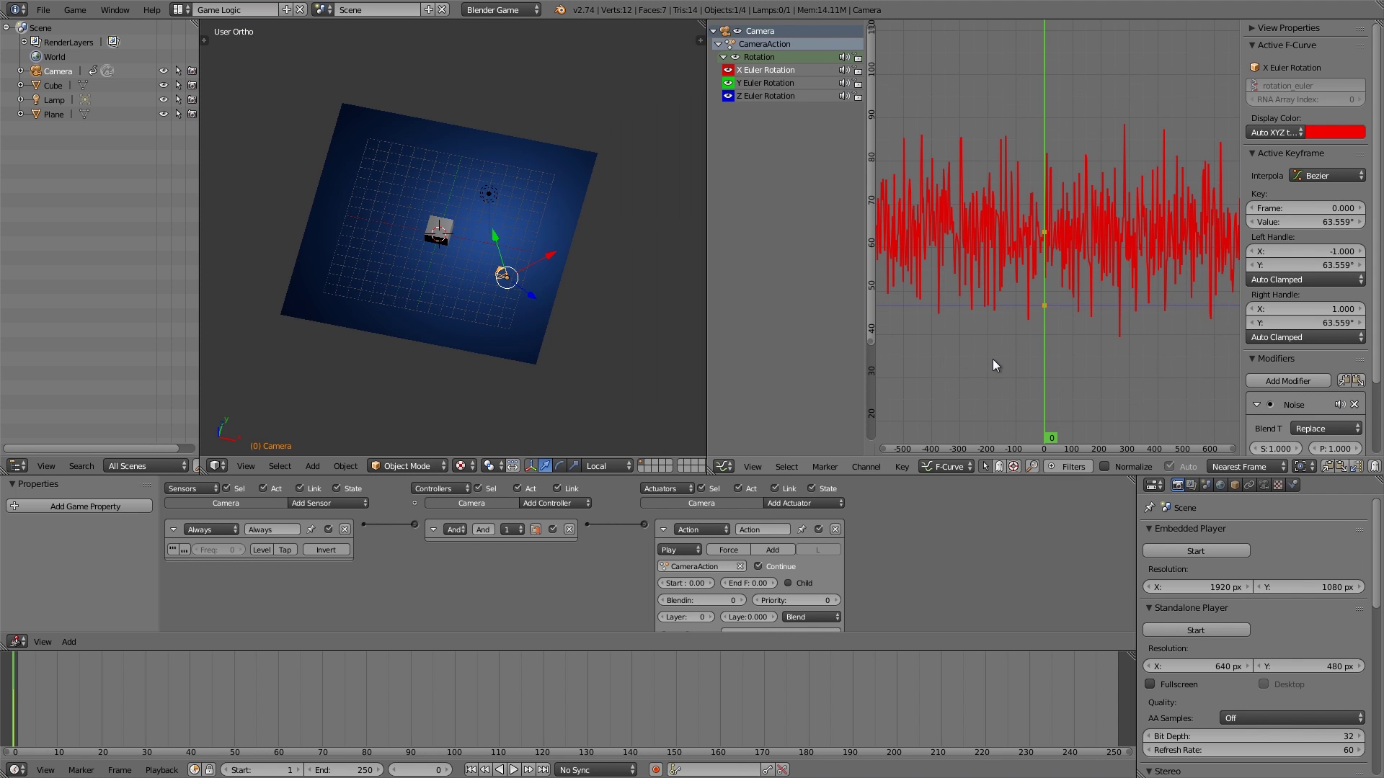
scroll(1068, 356, "down", 8)
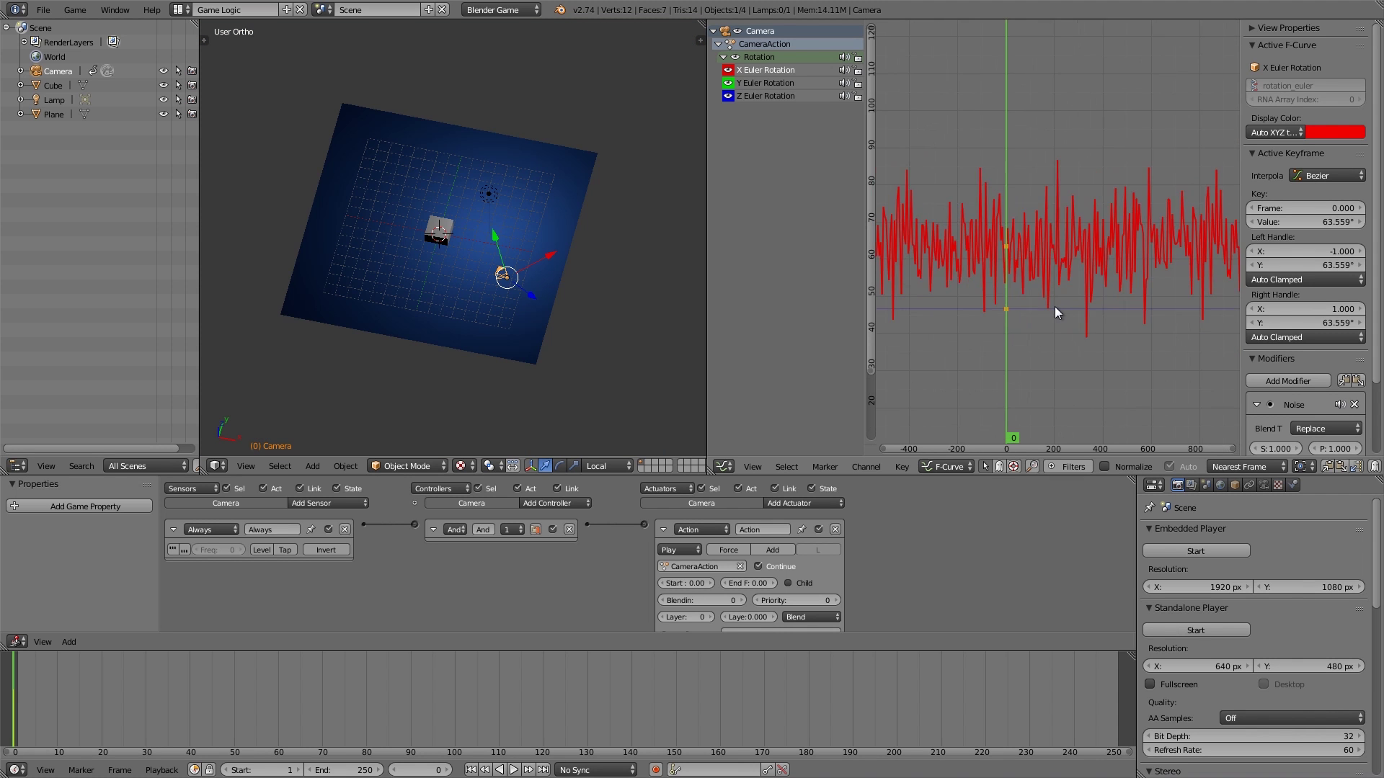
scroll(1041, 307, "down", 7)
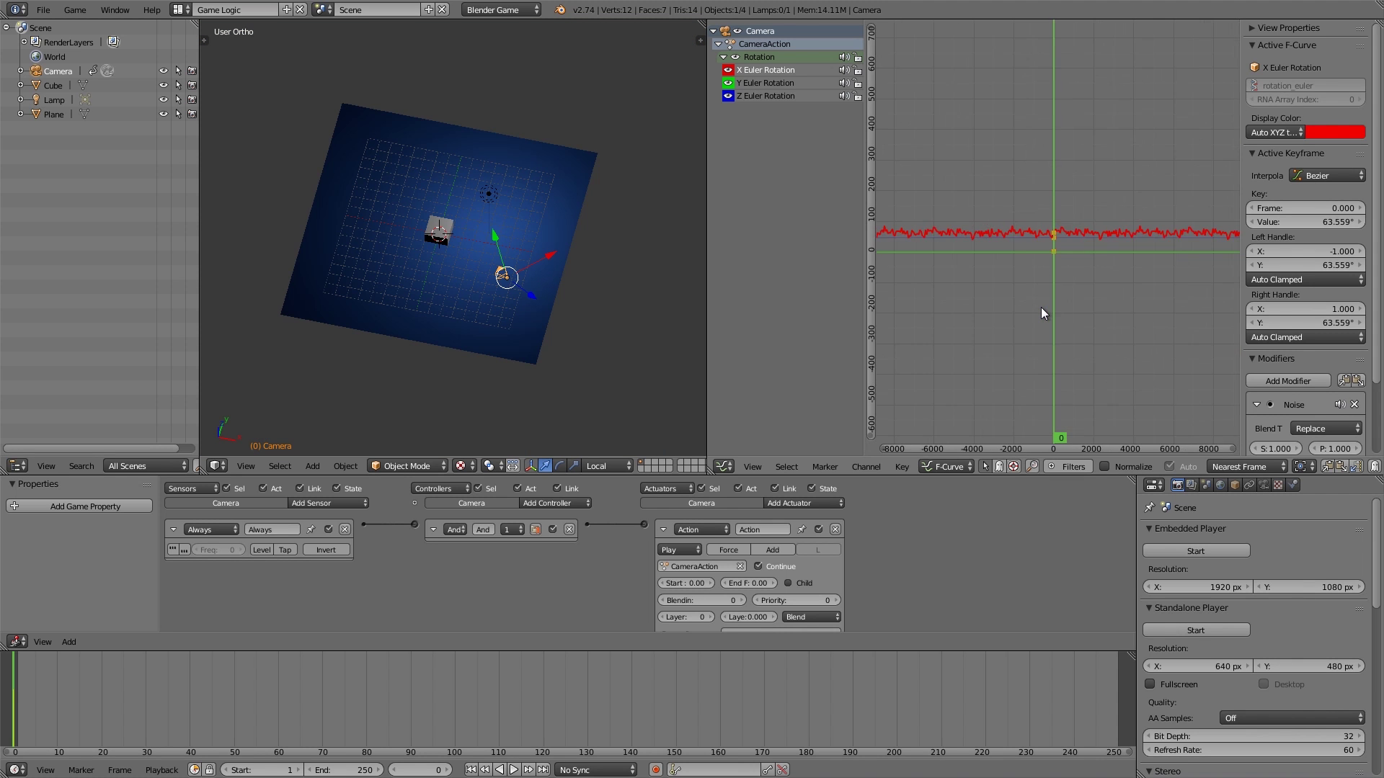
scroll(1087, 348, "up", 10)
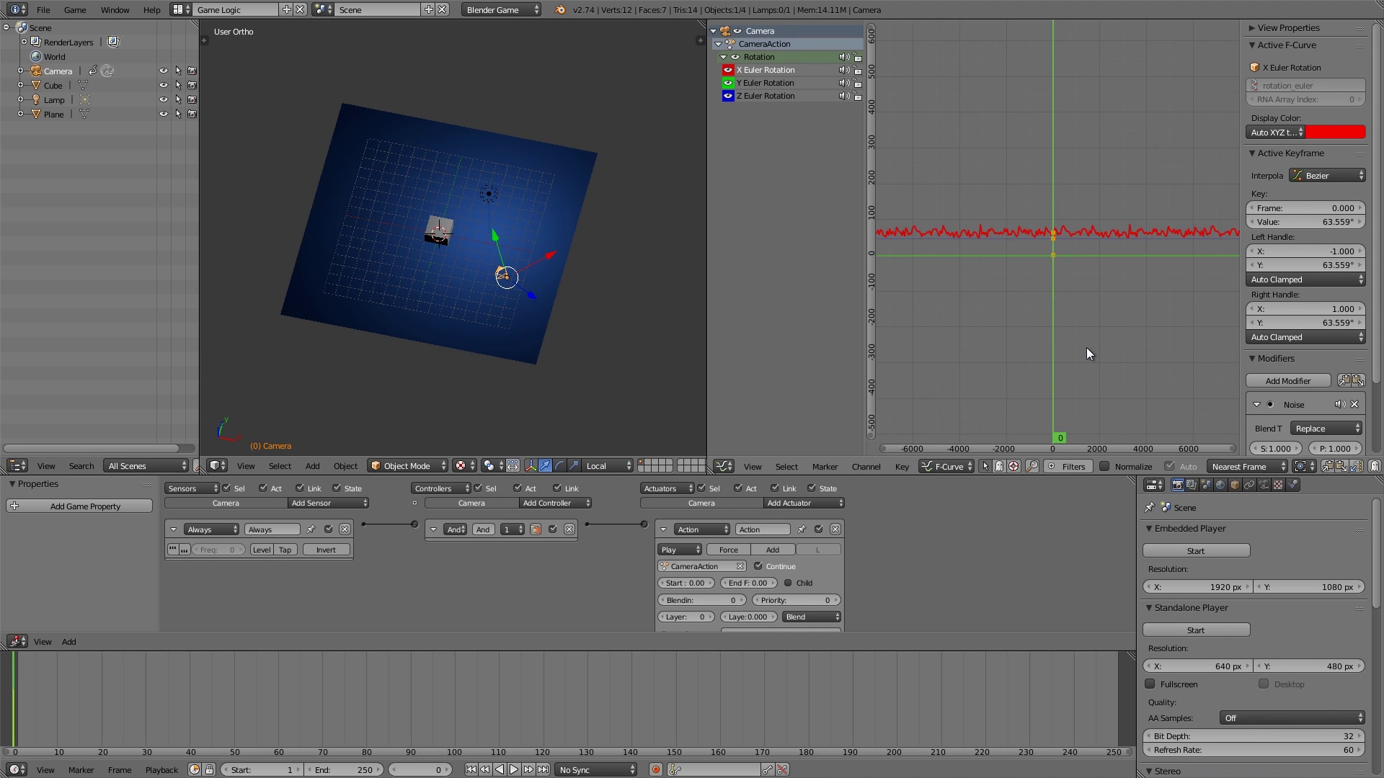
scroll(998, 328, "up", 1)
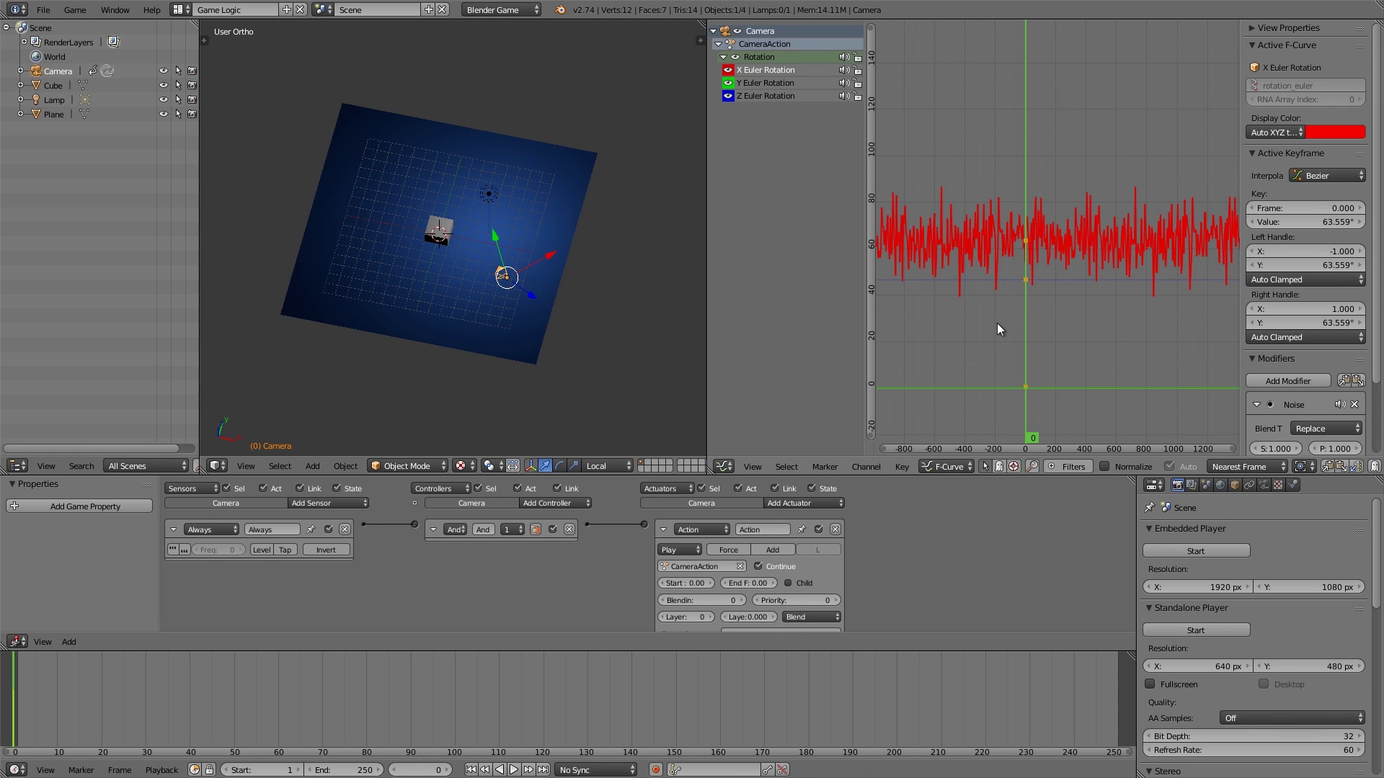
scroll(1278, 383, "down", 3)
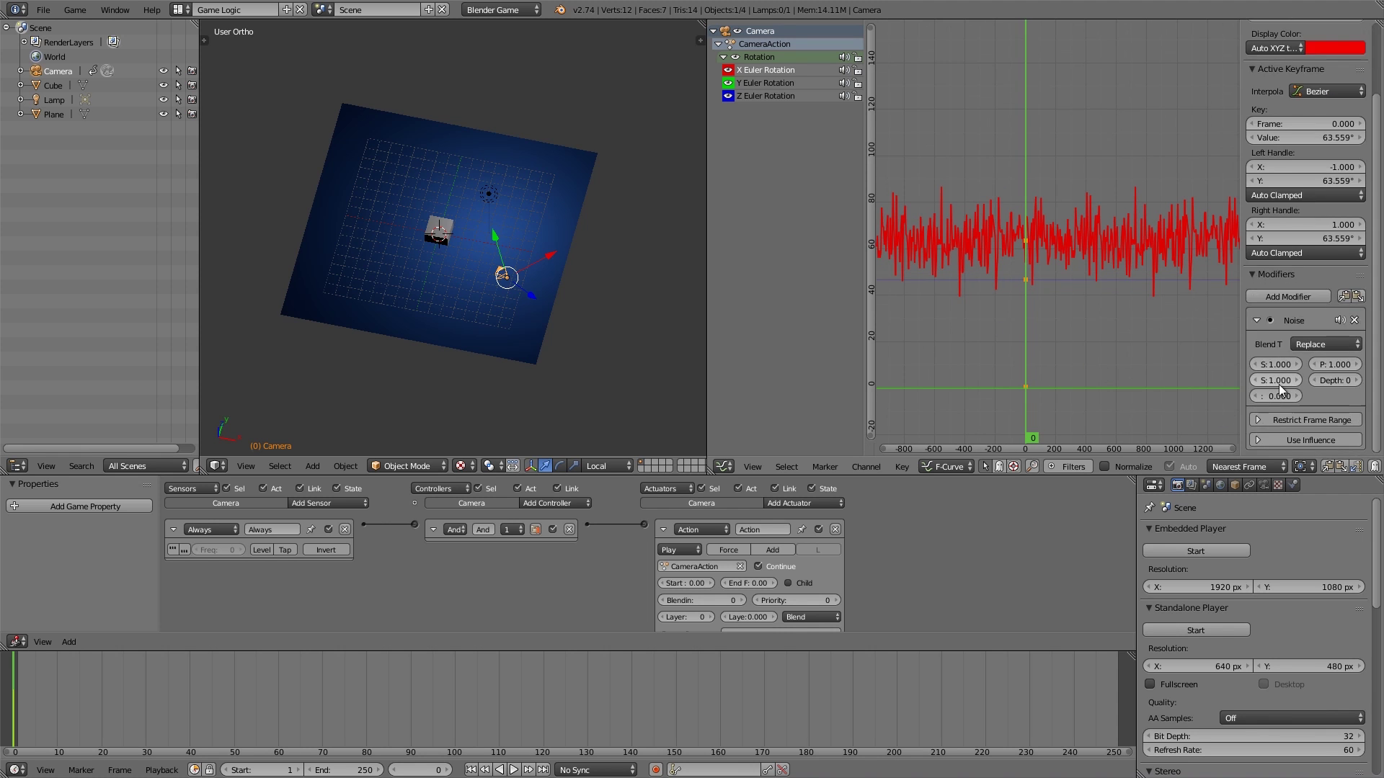
- Restrict the noise to frames 0–40 with blend in 11.3 and blend out 30.6
left_click_drag(1240, 367, 1134, 367)
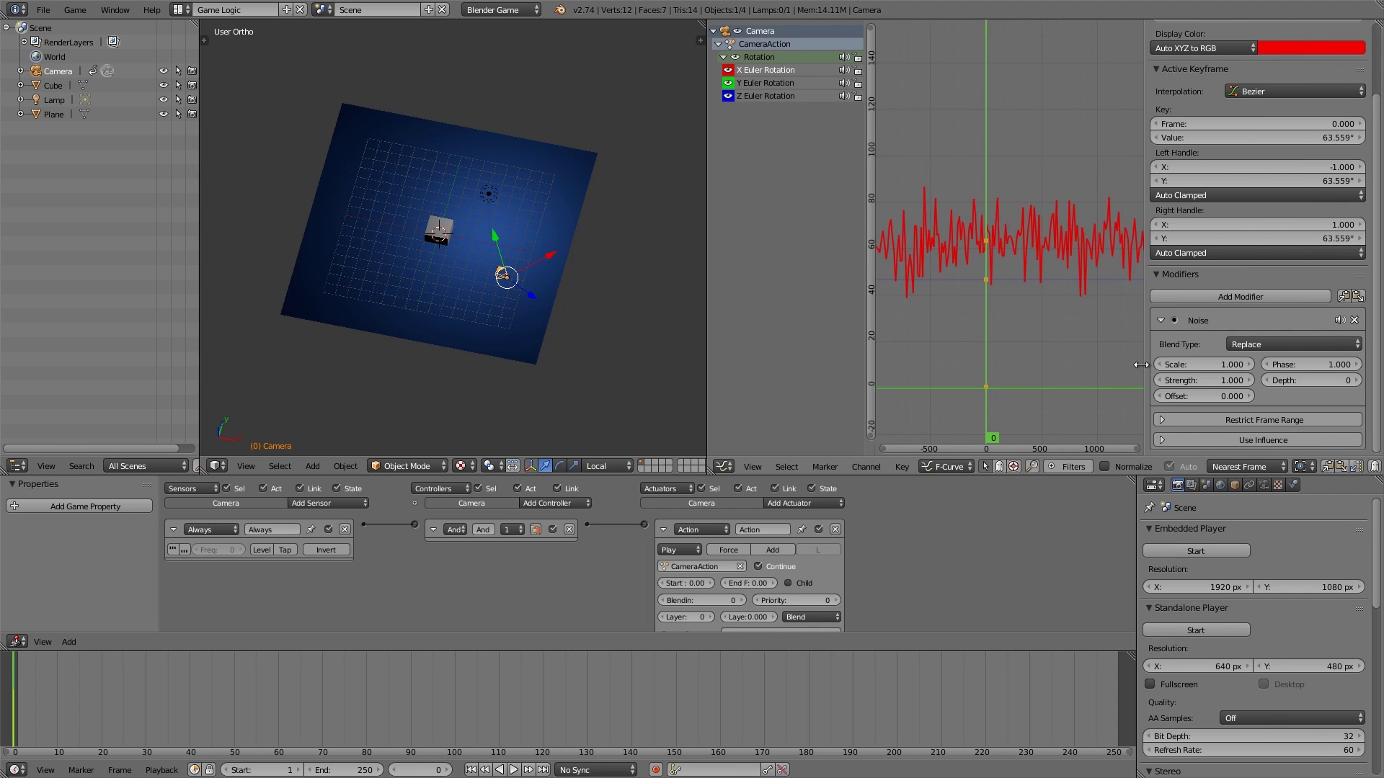
left_click(1201, 421)
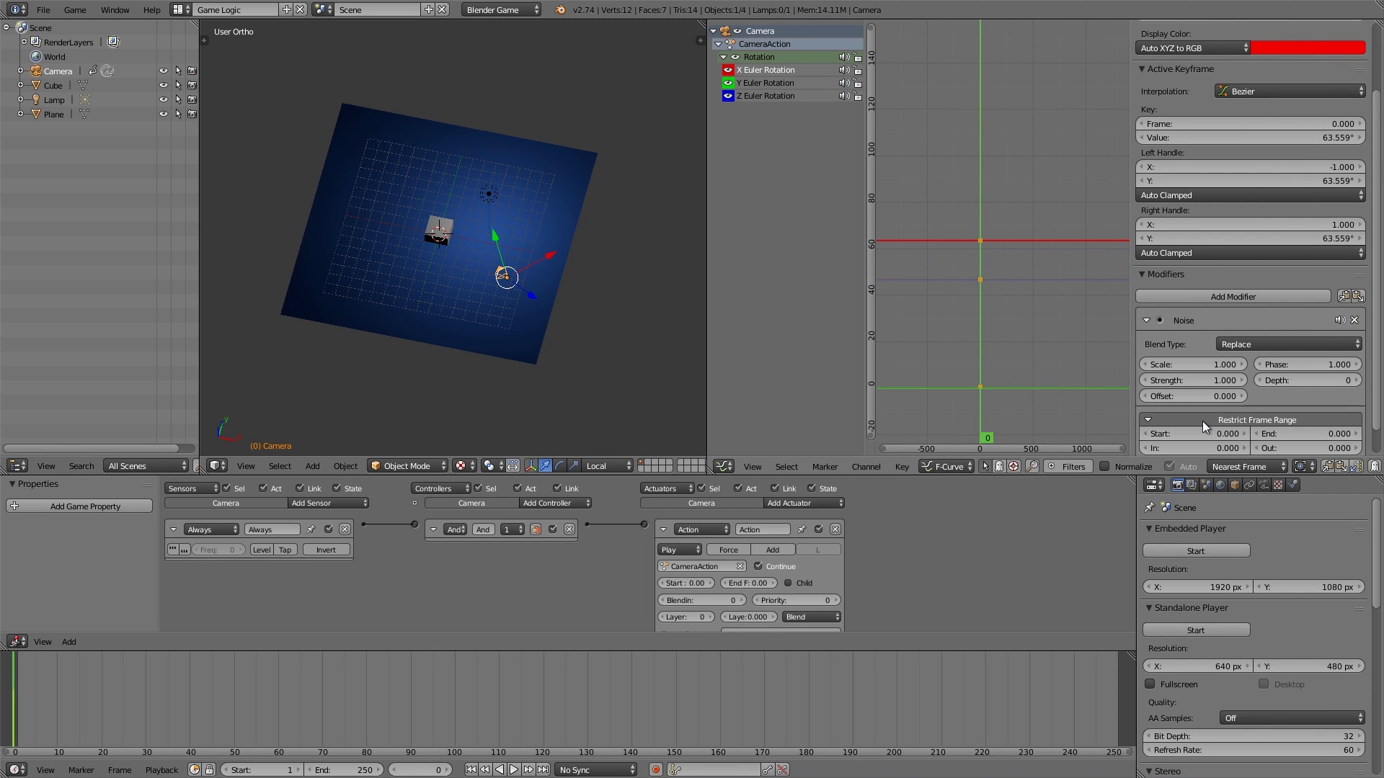
scroll(1201, 421, "down", 1)
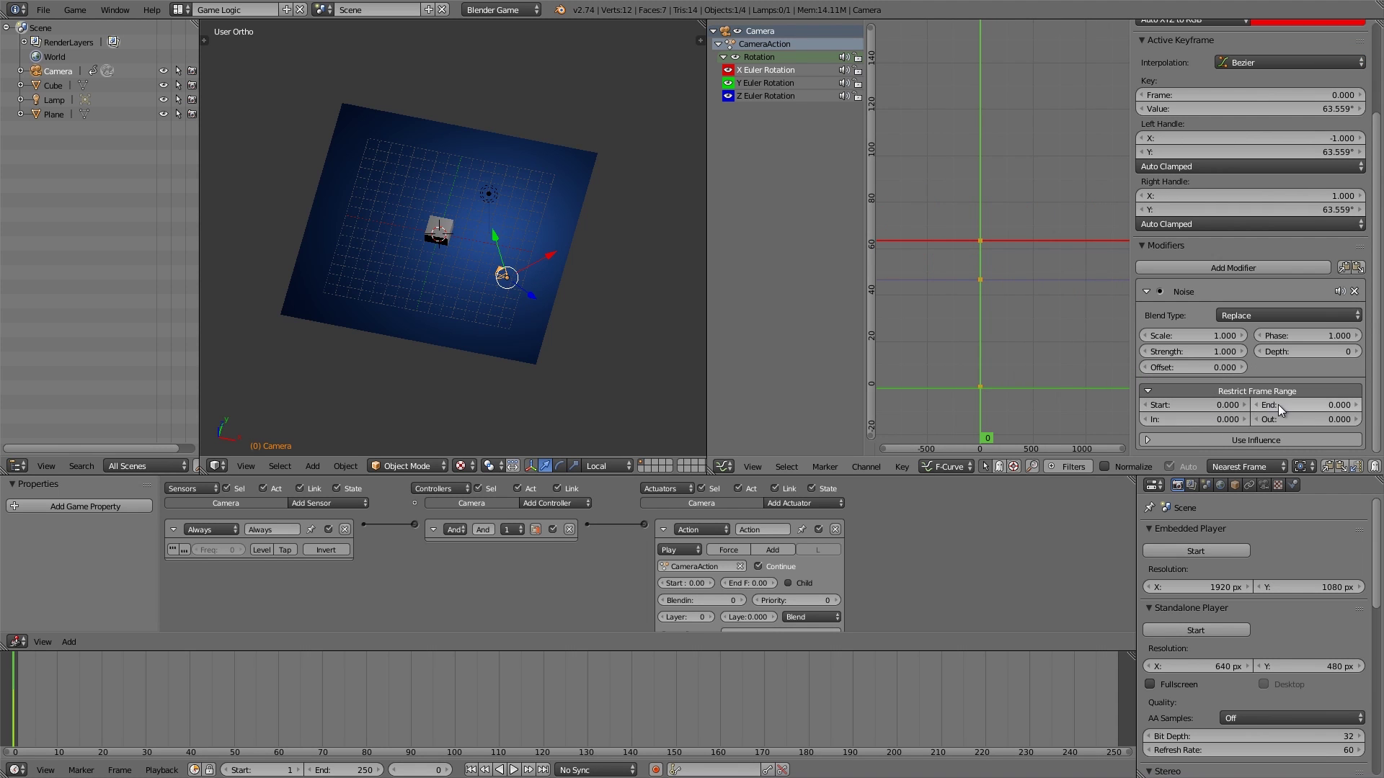
left_click(1304, 405)
type("4")
key("Return")
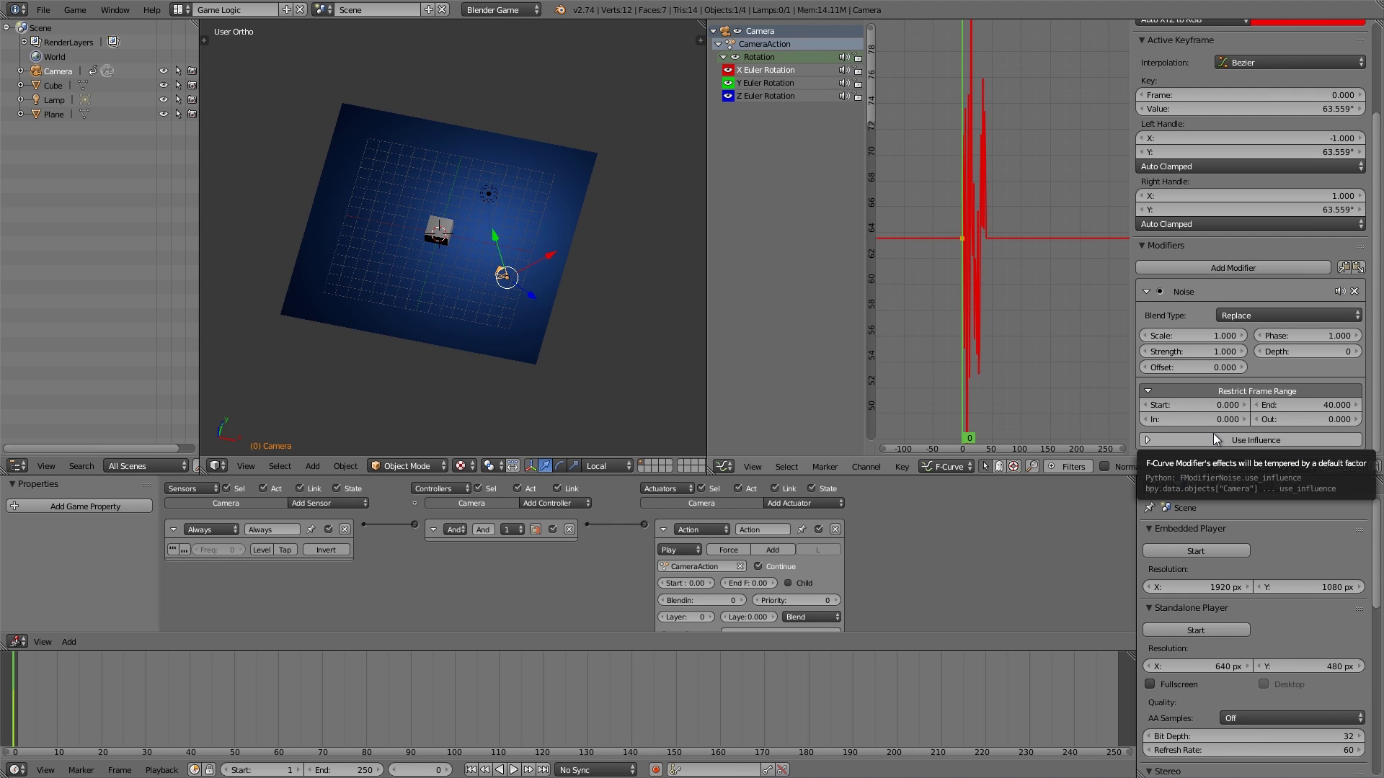
left_click_drag(1304, 420, 1366, 419)
left_click_drag(1193, 420, 1225, 419)
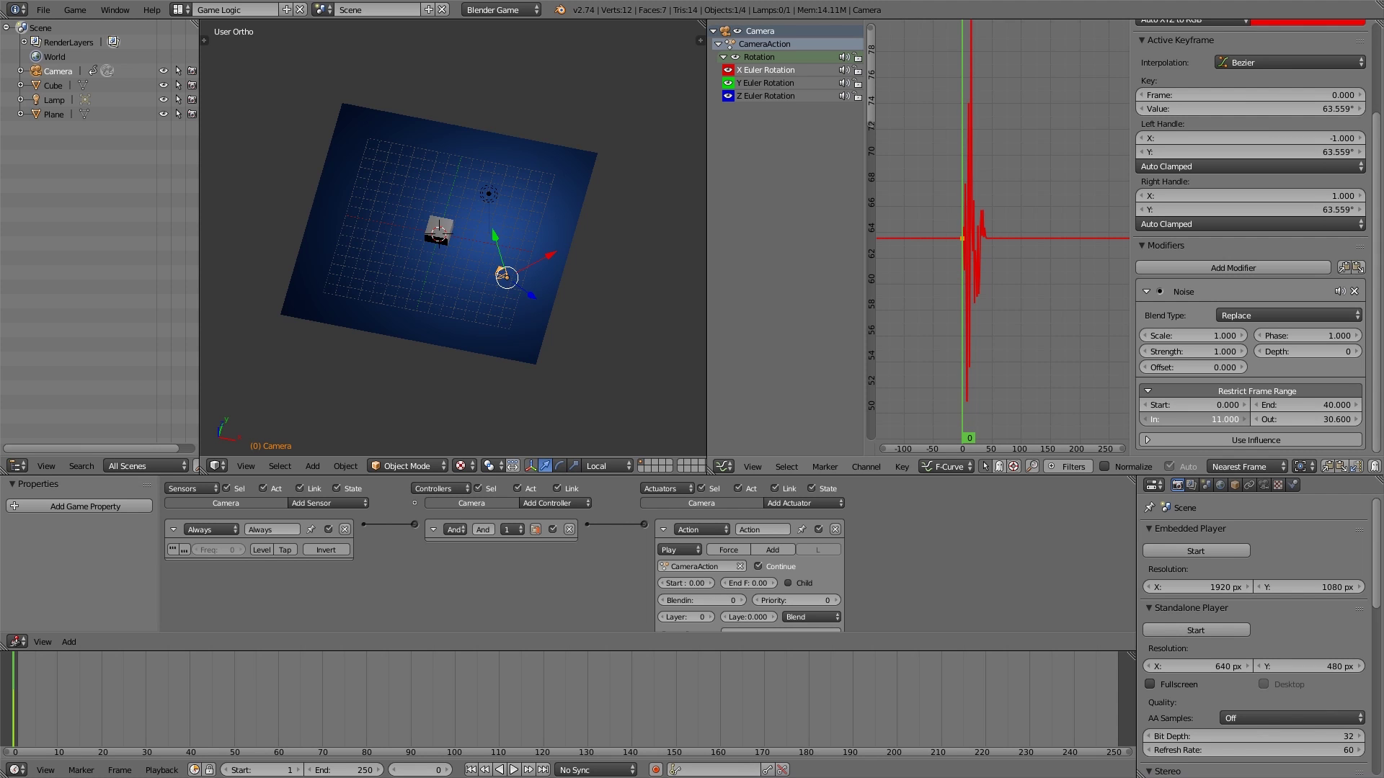
- Raise the Noise scale to 20.7 and zoom the graph out
scroll(1095, 382, "up", 2)
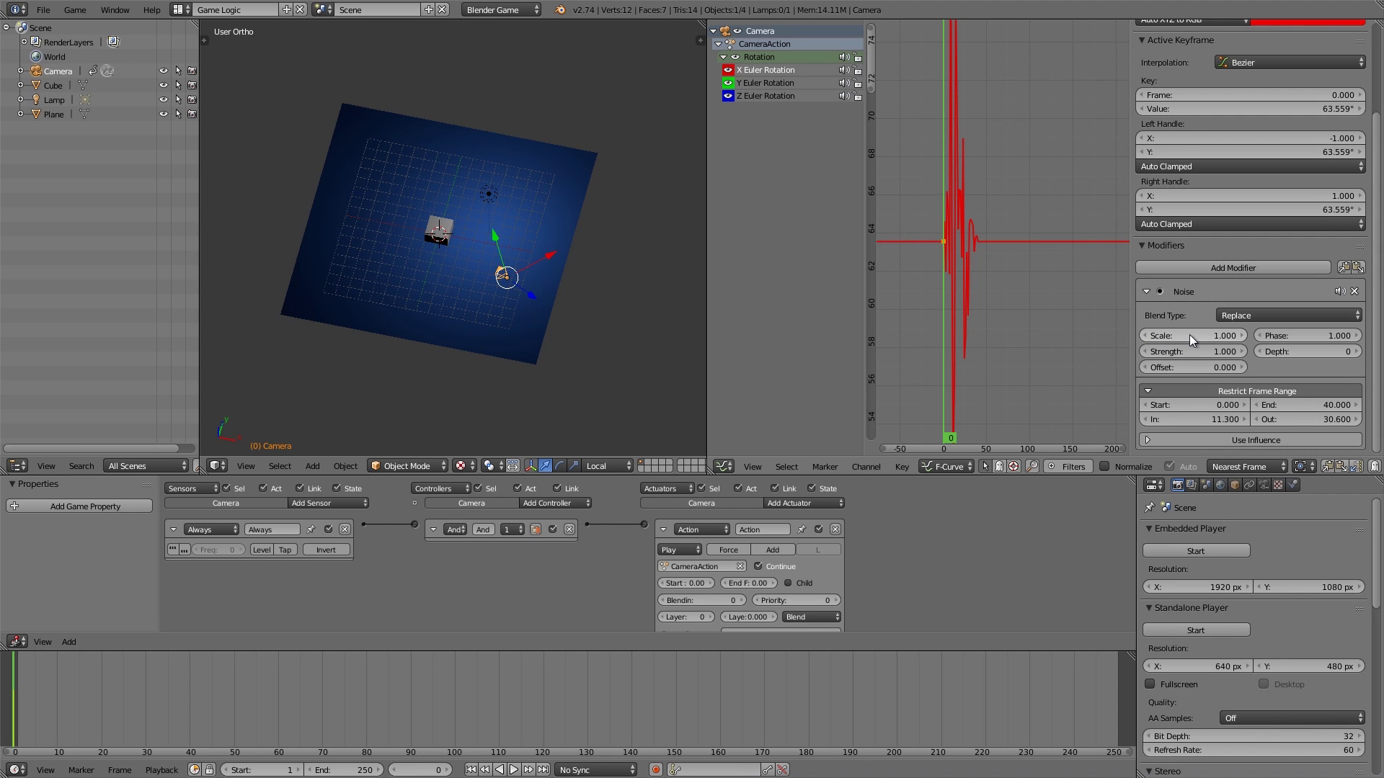
left_click_drag(1187, 336, 1275, 336)
scroll(972, 312, "down", 1)
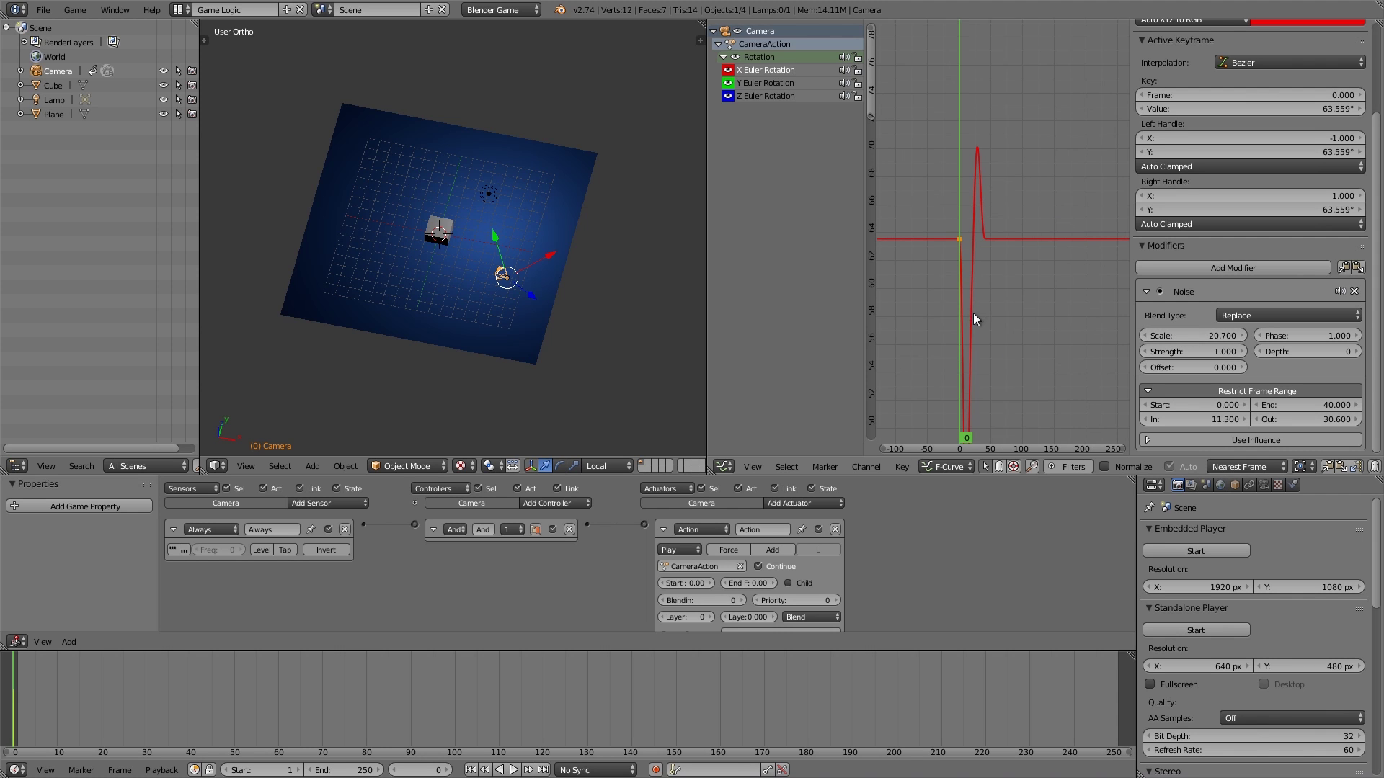
scroll(958, 301, "down", 2)
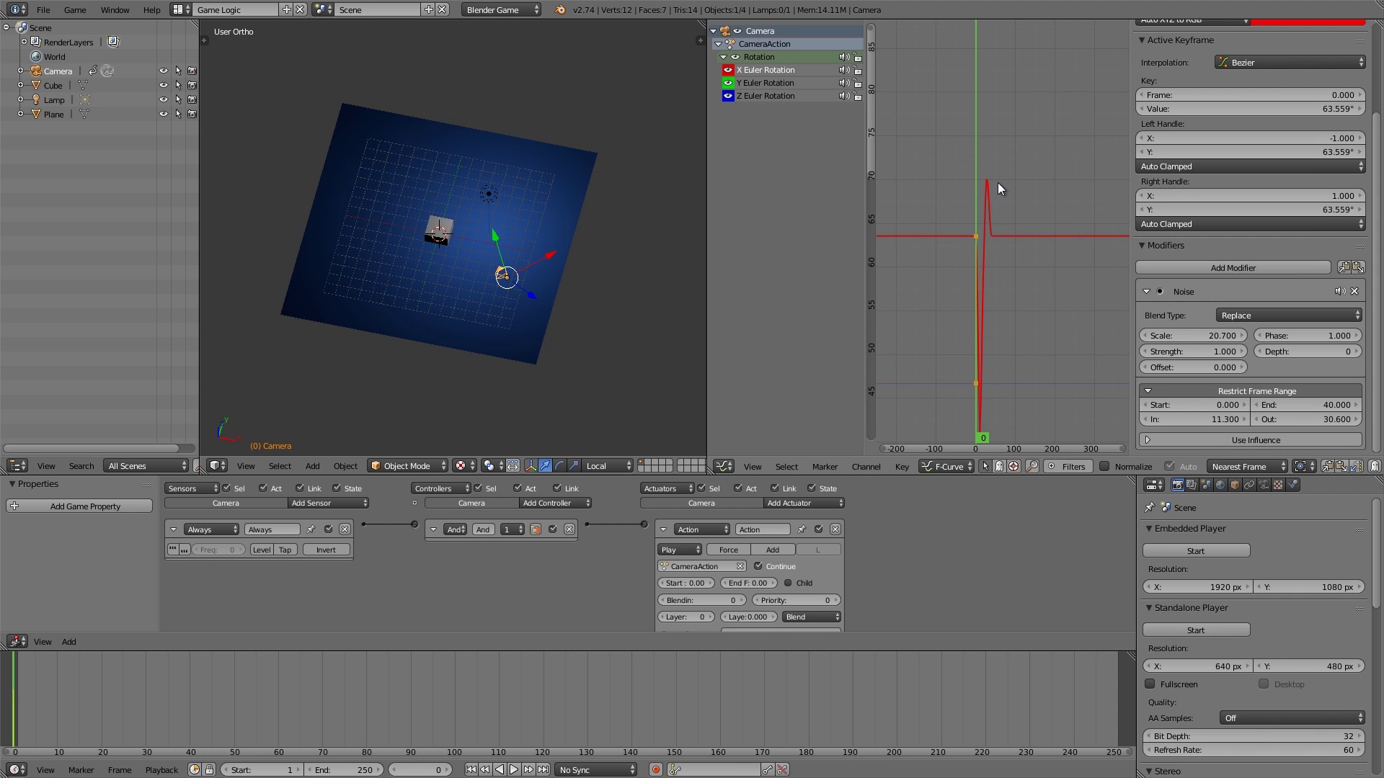
- Look through the camera and set the Action actuator's end frame to 40
key("KP_0")
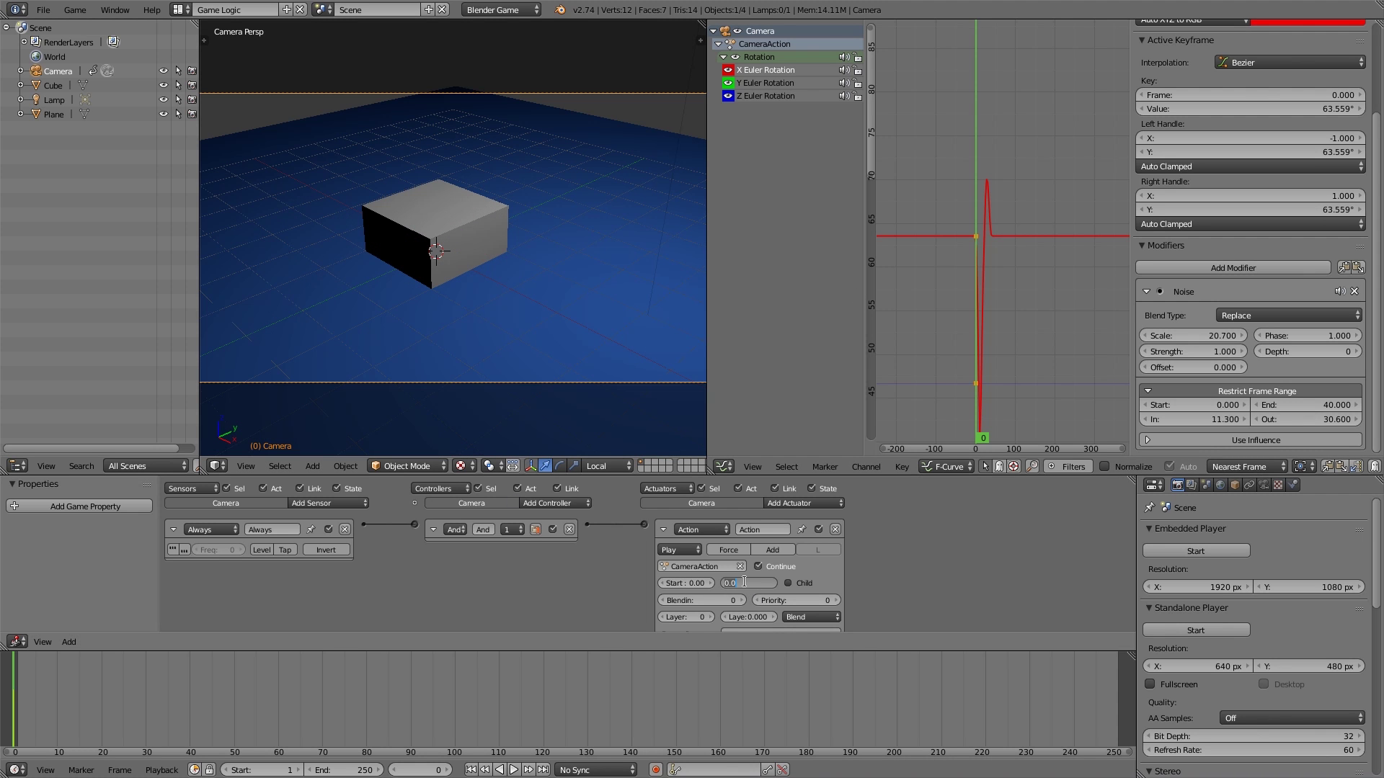
type("40")
key("Return")
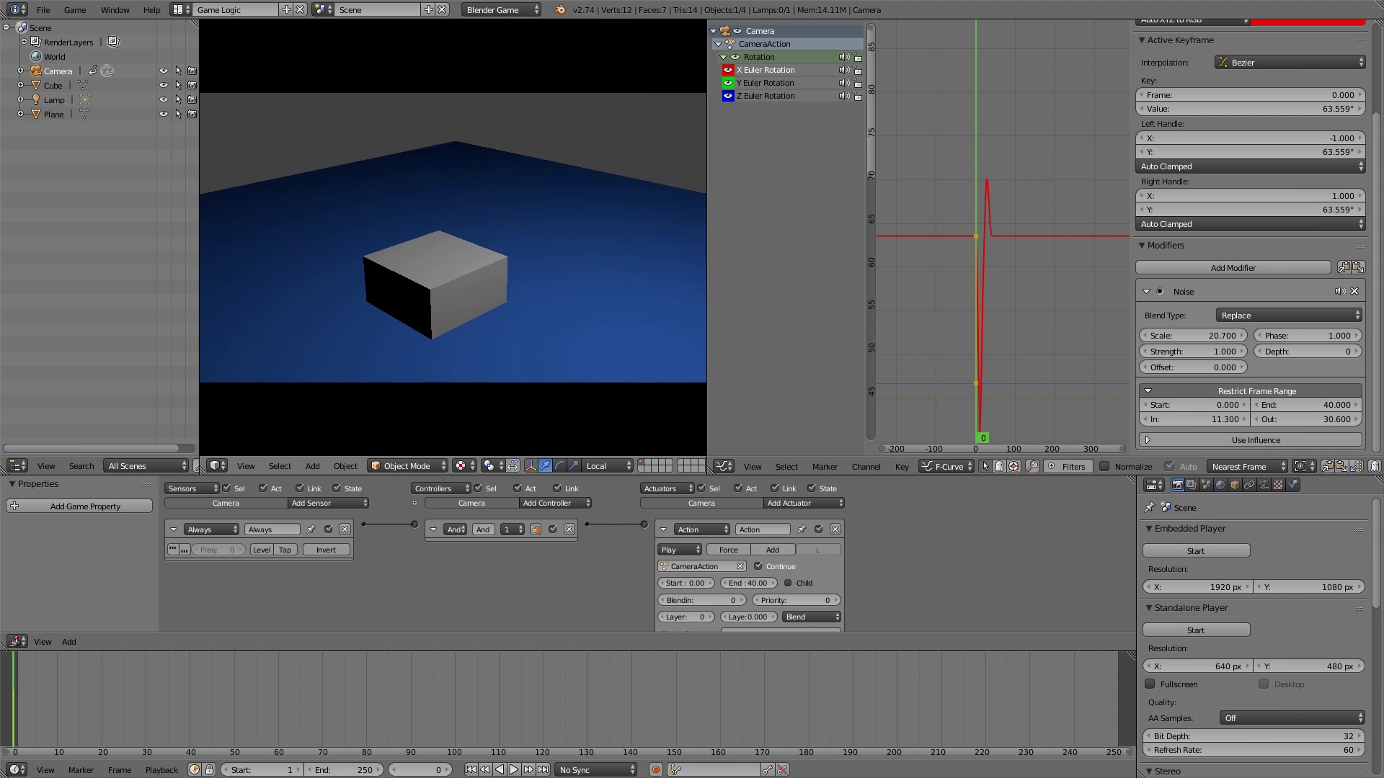
key("Escape")
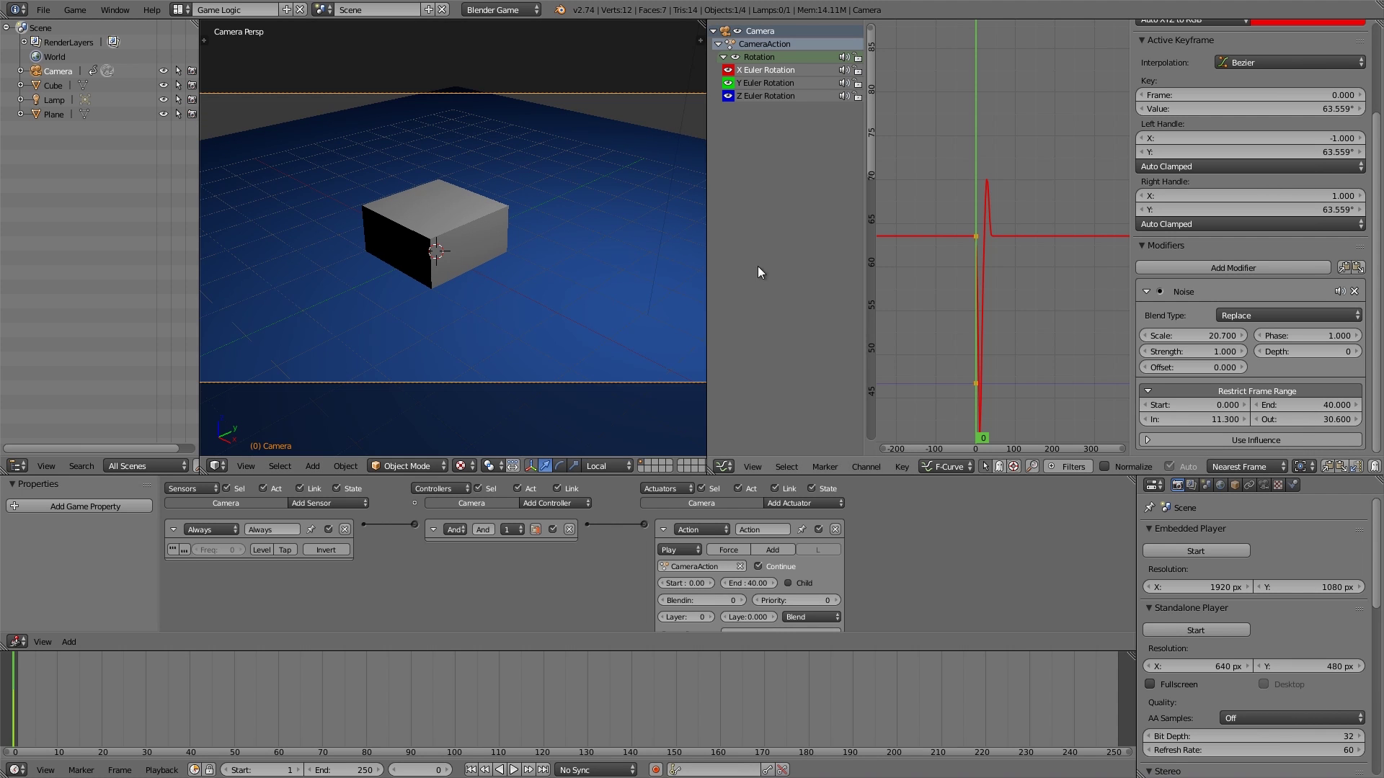
- Lower the Noise scale to about 10.9 and then further, play-testing the shake each time
left_click_drag(1160, 340, 1063, 340)
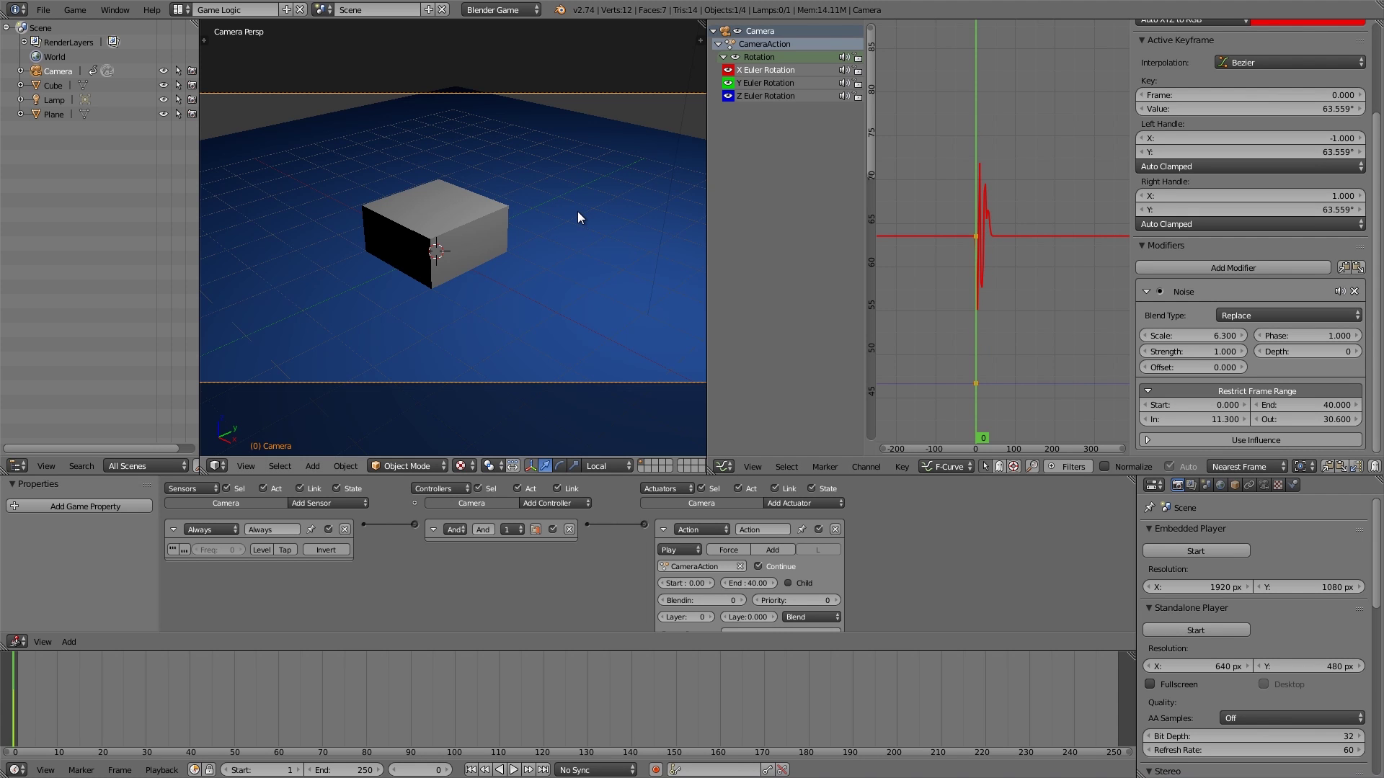
key("p")
key("Escape")
left_click_drag(1186, 335, 1124, 335)
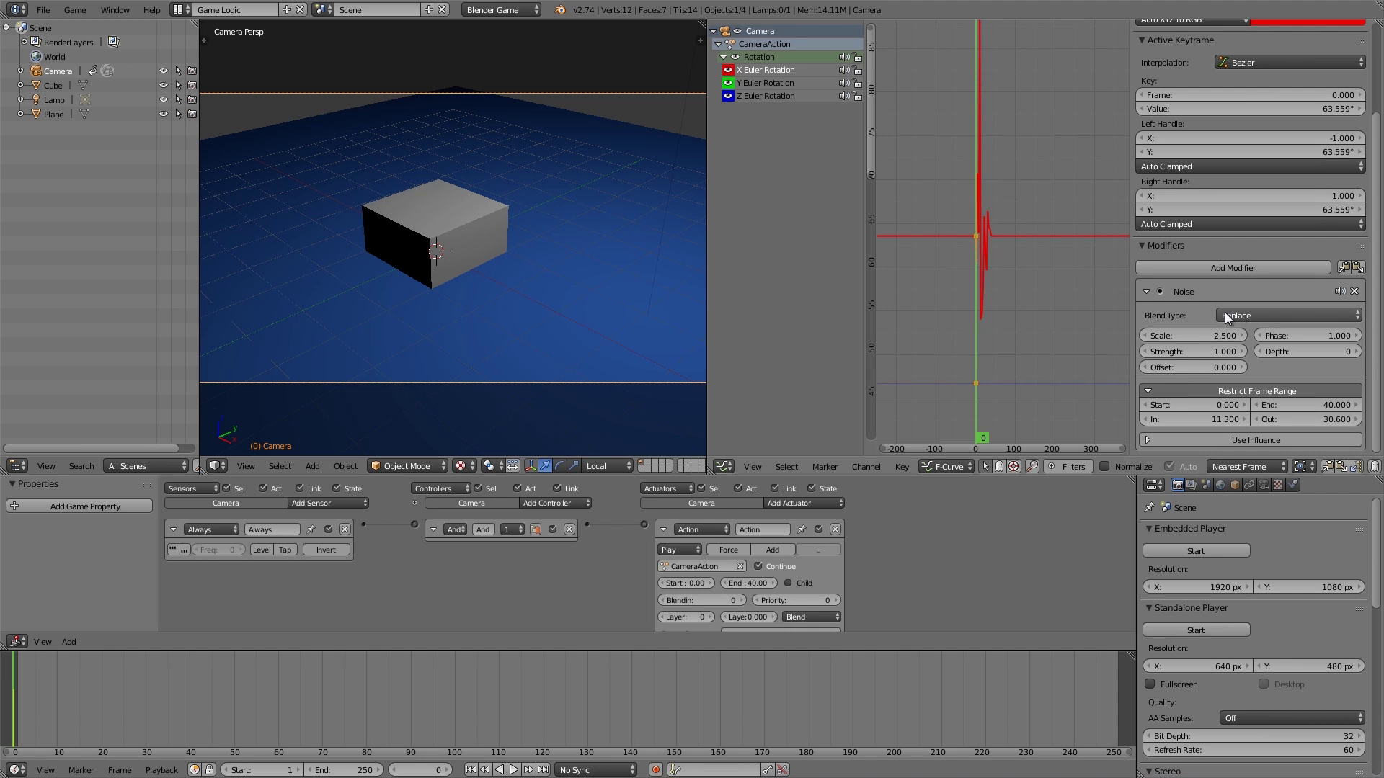
key("p")
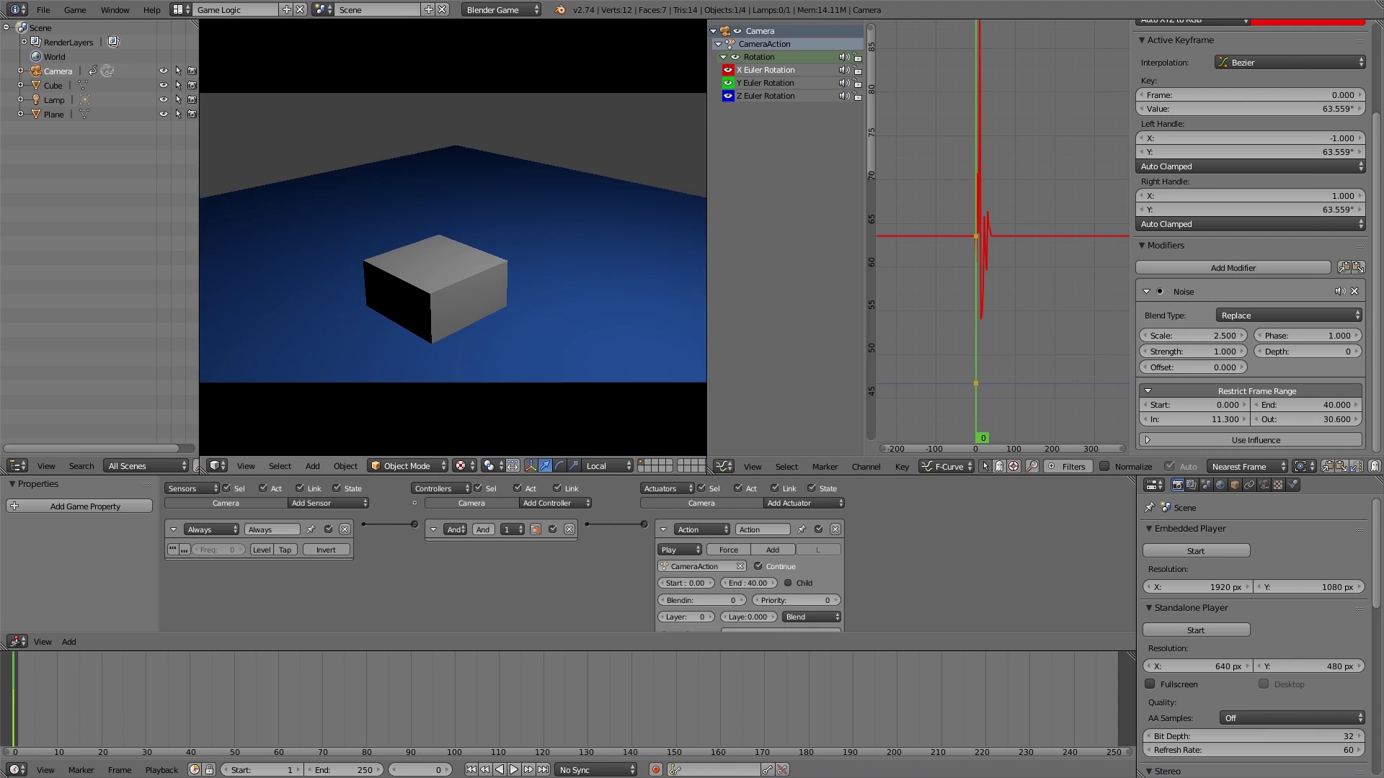
key("Escape")
- Set the Noise scale to 5 and strength to 0.5, then play-test the shake
left_click(1192, 336)
type("5")
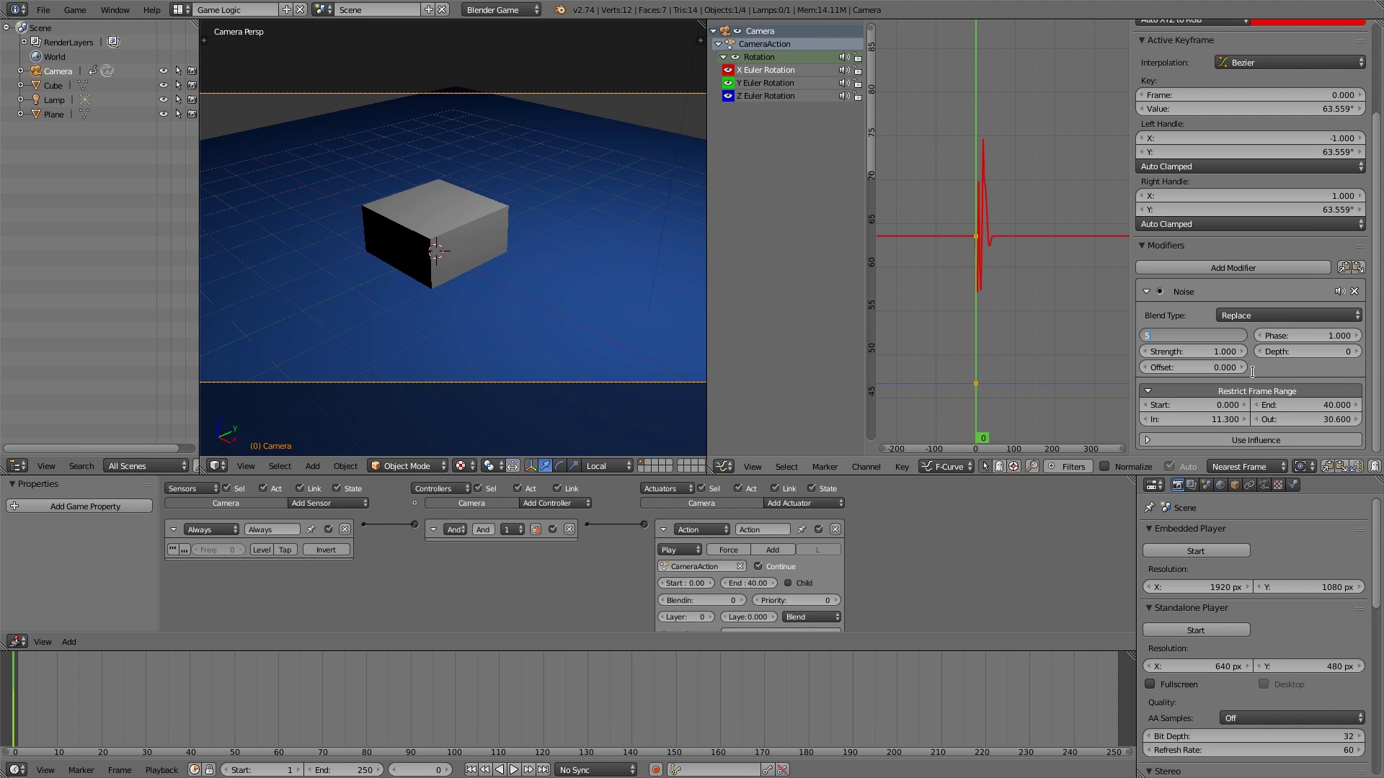
key("Return")
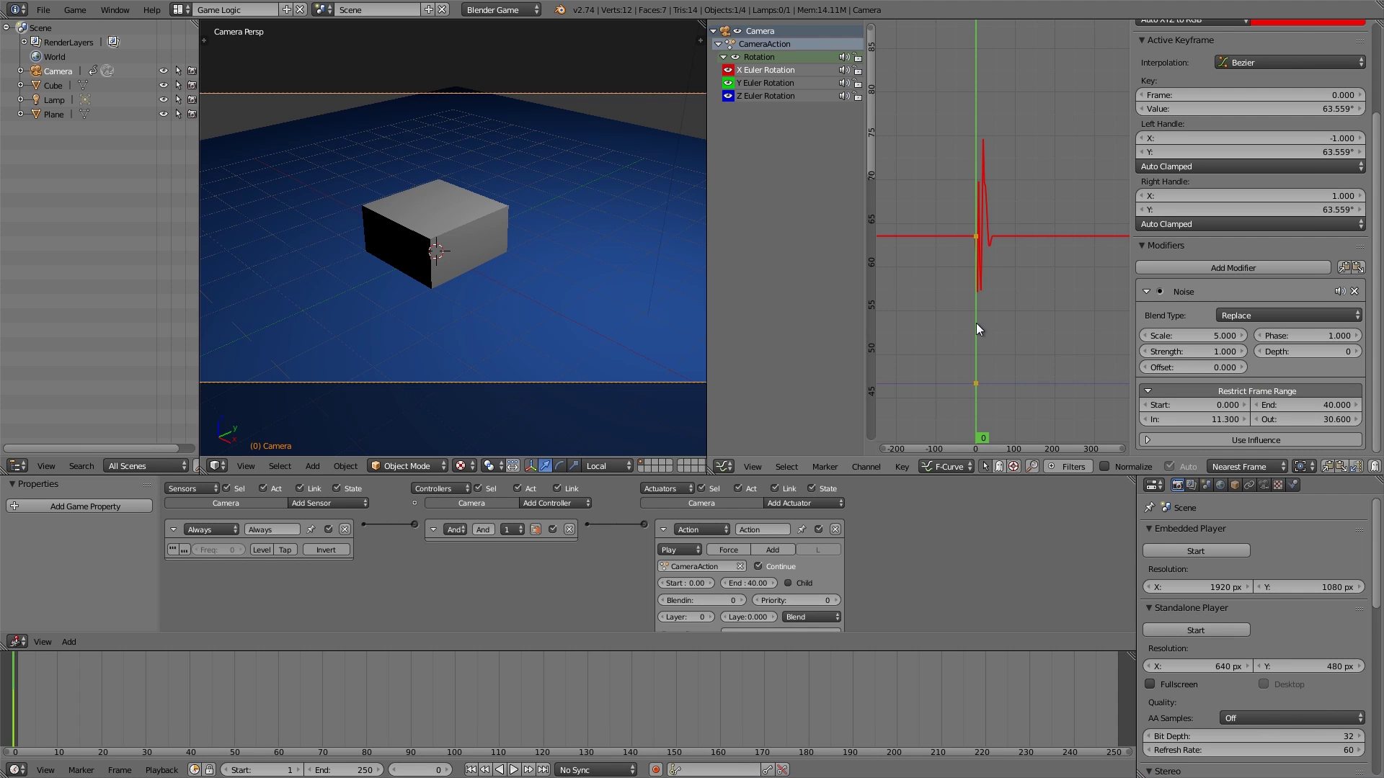
scroll(976, 324, "up", 2)
mouse_move(1208, 352)
left_mouse_down()
mouse_move(1145, 352)
mouse_move(1192, 353)
left_mouse_up()
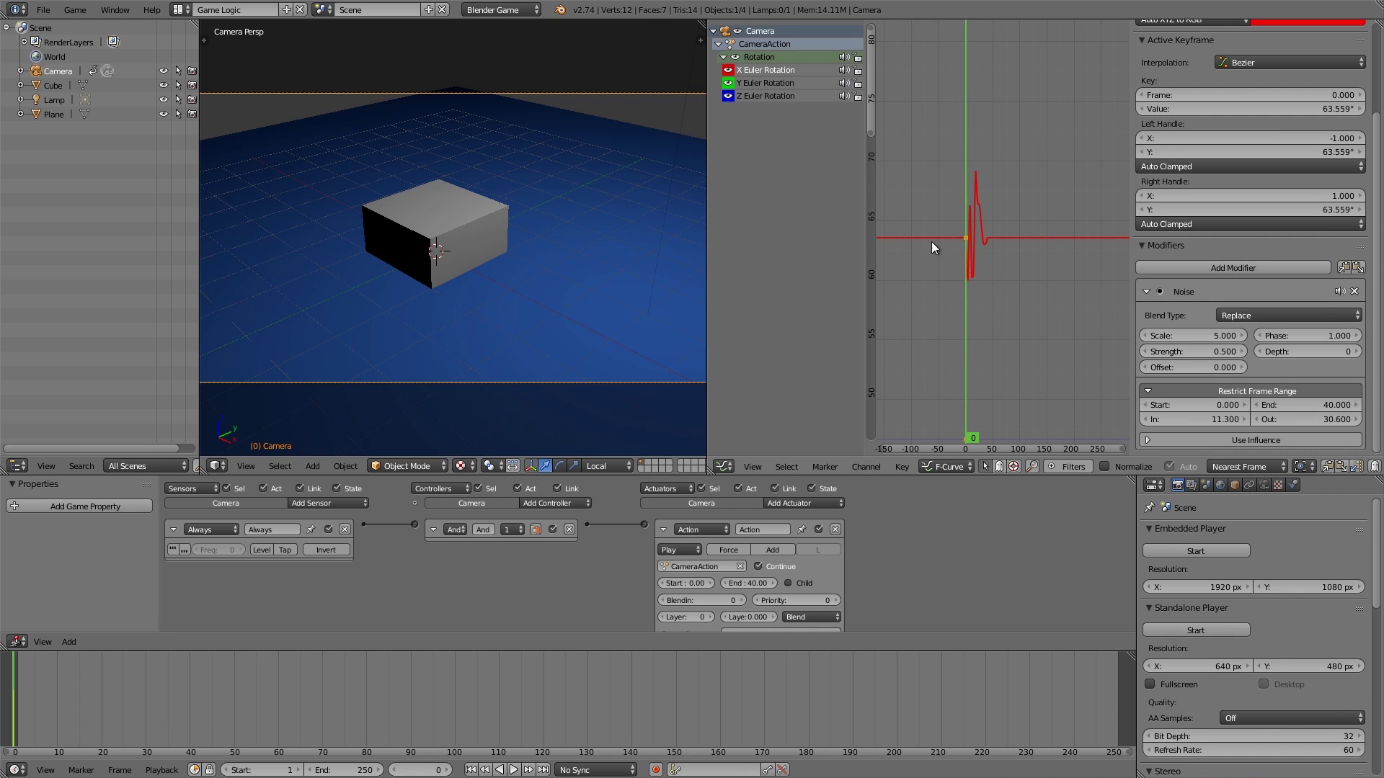
key("p")
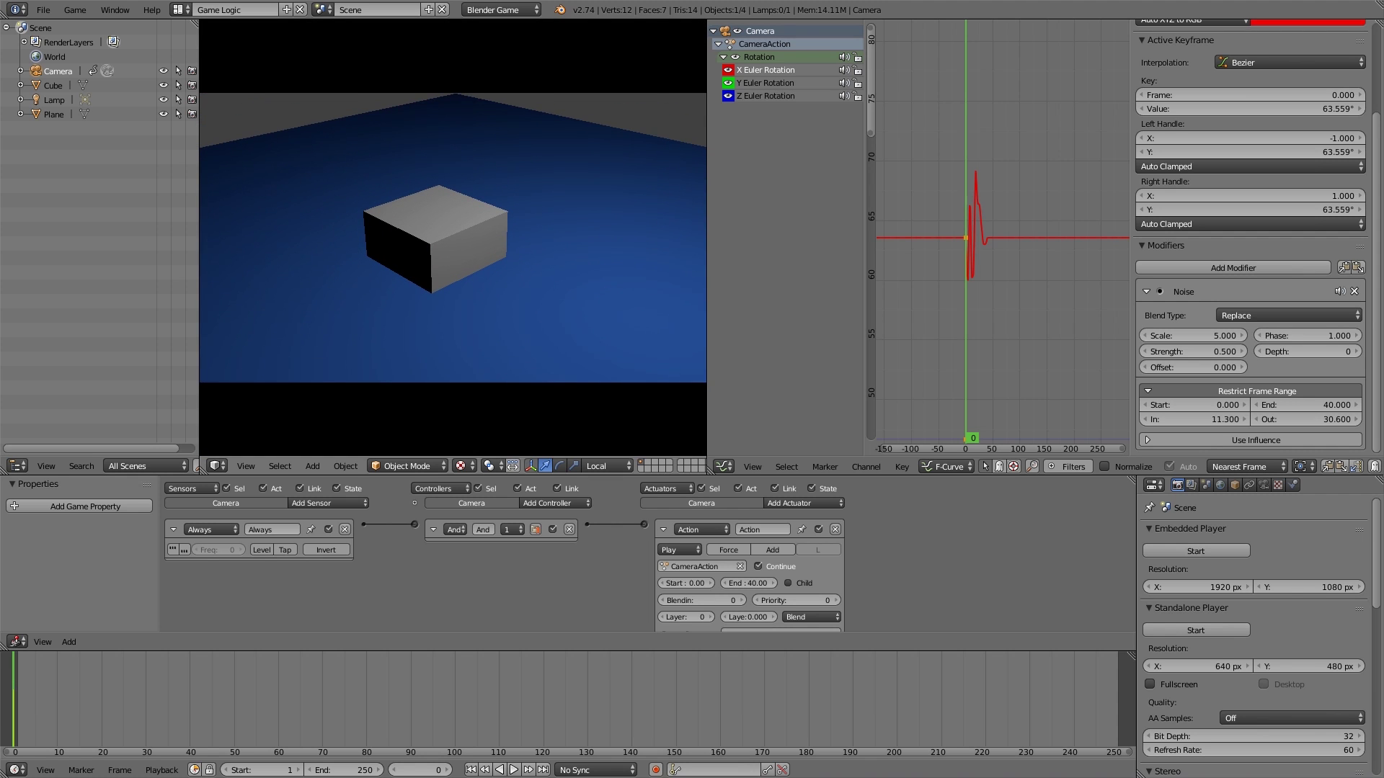
key("Escape")
- Set noise blend in 14.3, blend out 34.9, offset 14.6 and strength 0.4
left_click_drag(1196, 418, 1222, 427)
left_click_drag(1320, 425, 1320, 419)
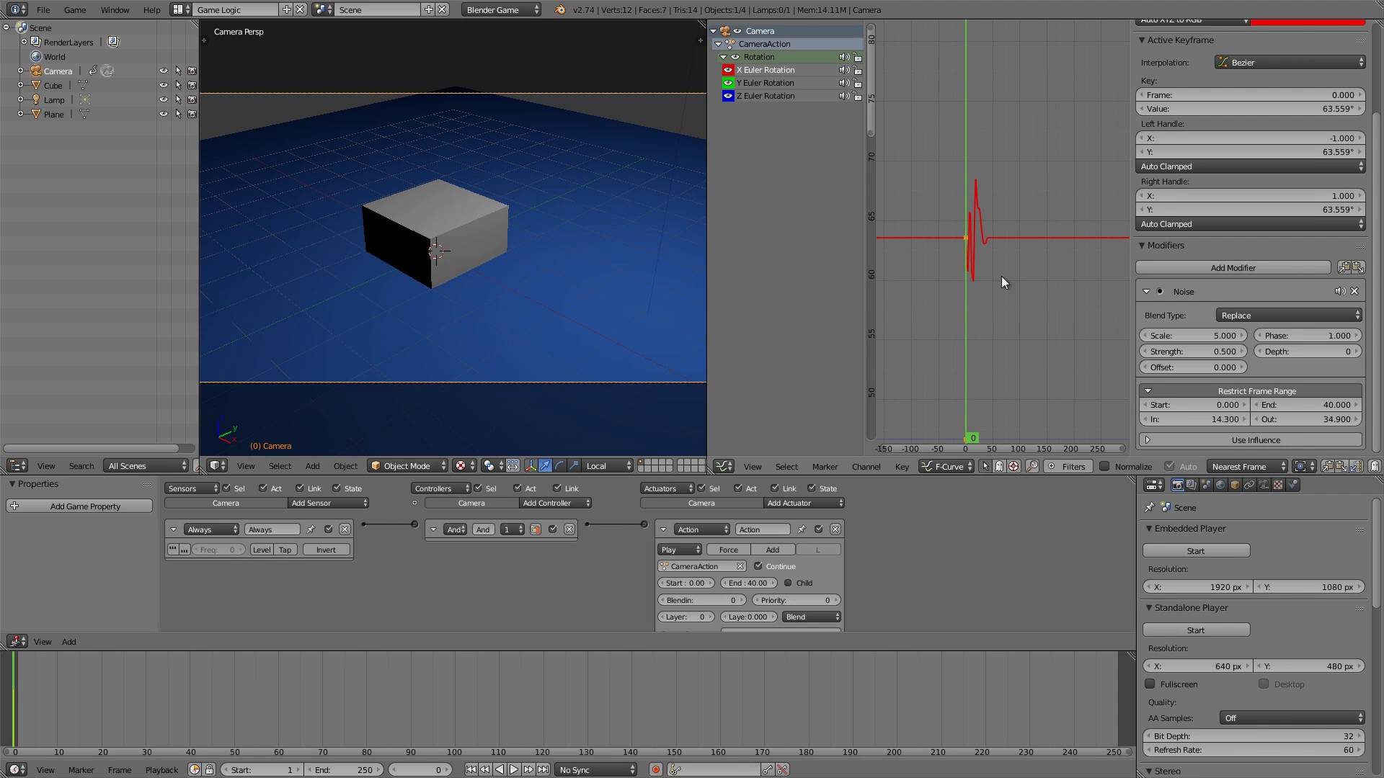
scroll(1001, 276, "up", 4)
middle_click_drag(1001, 277, 1047, 307)
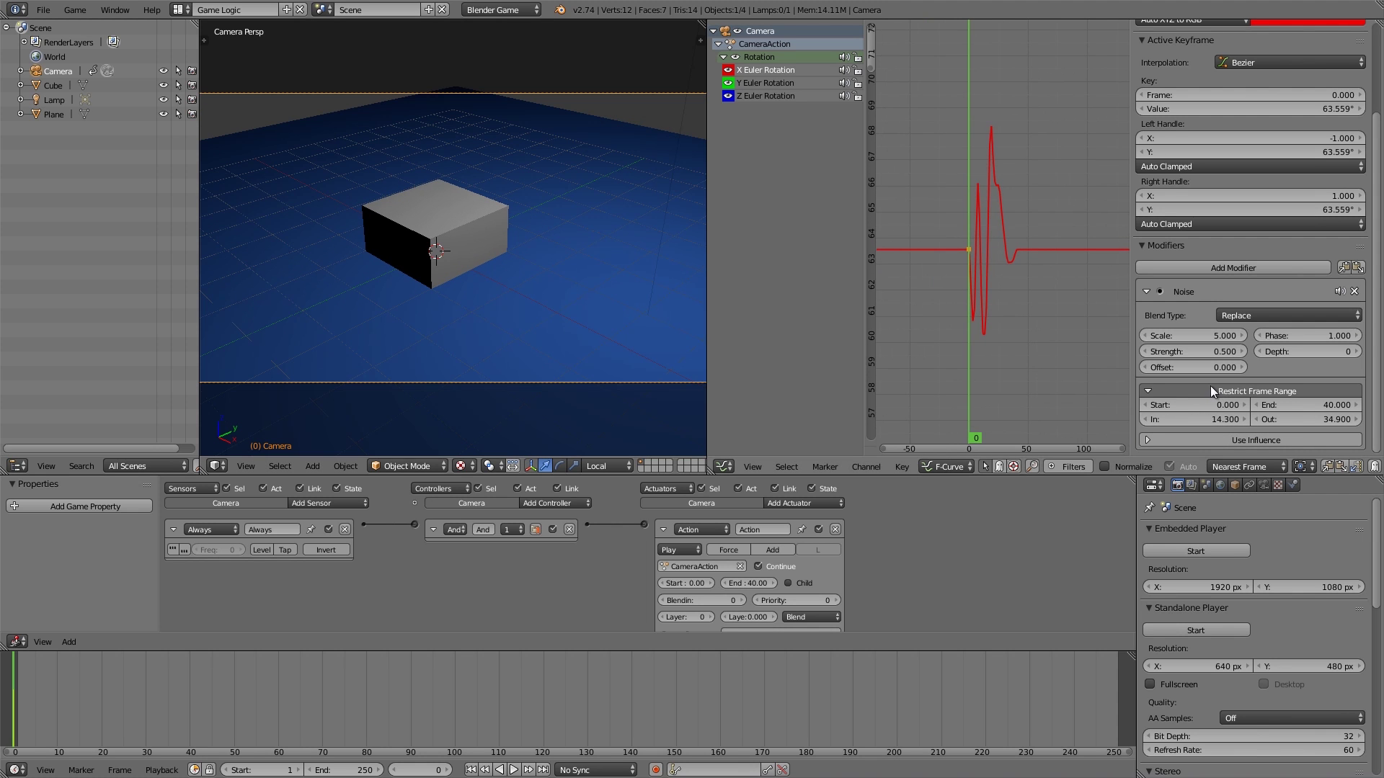
left_click_drag(1210, 367, 1255, 334)
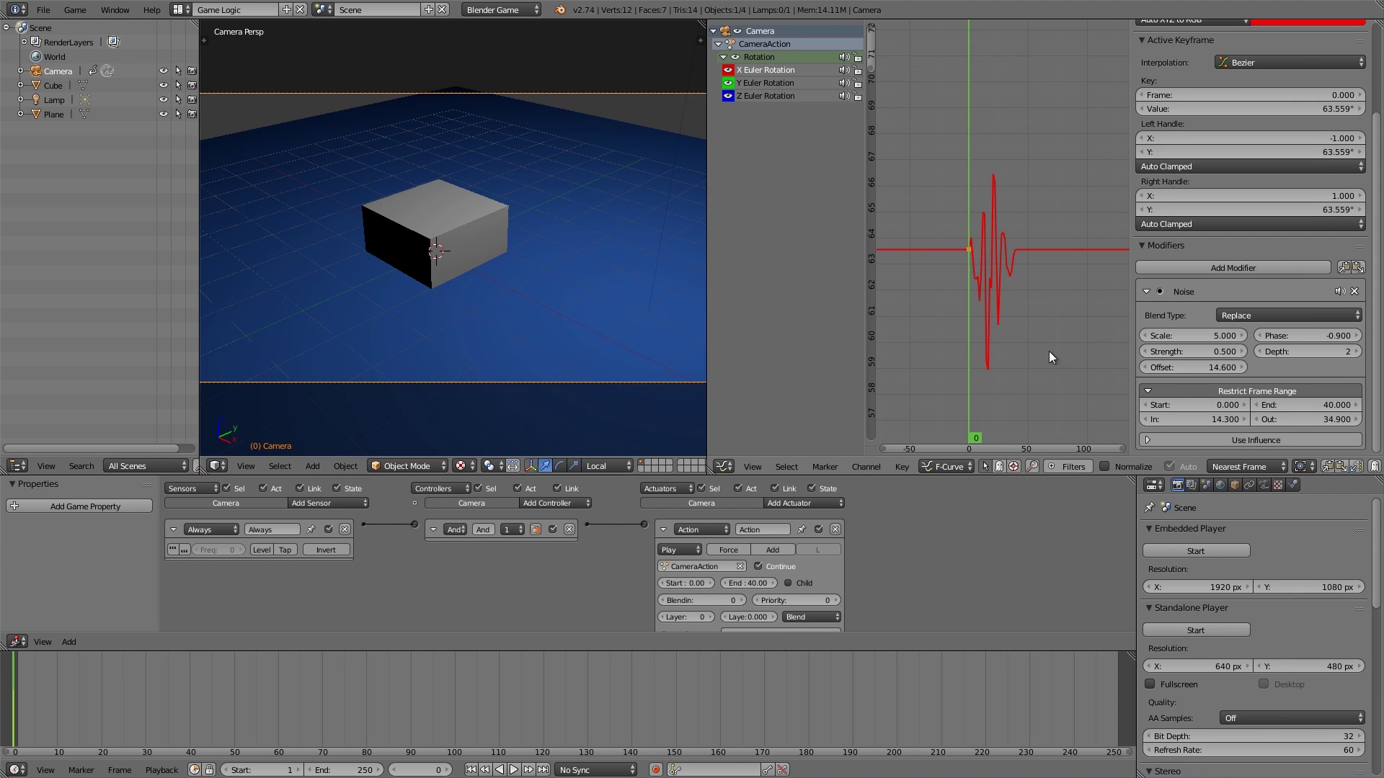
left_click_drag(1161, 351, 1156, 353)
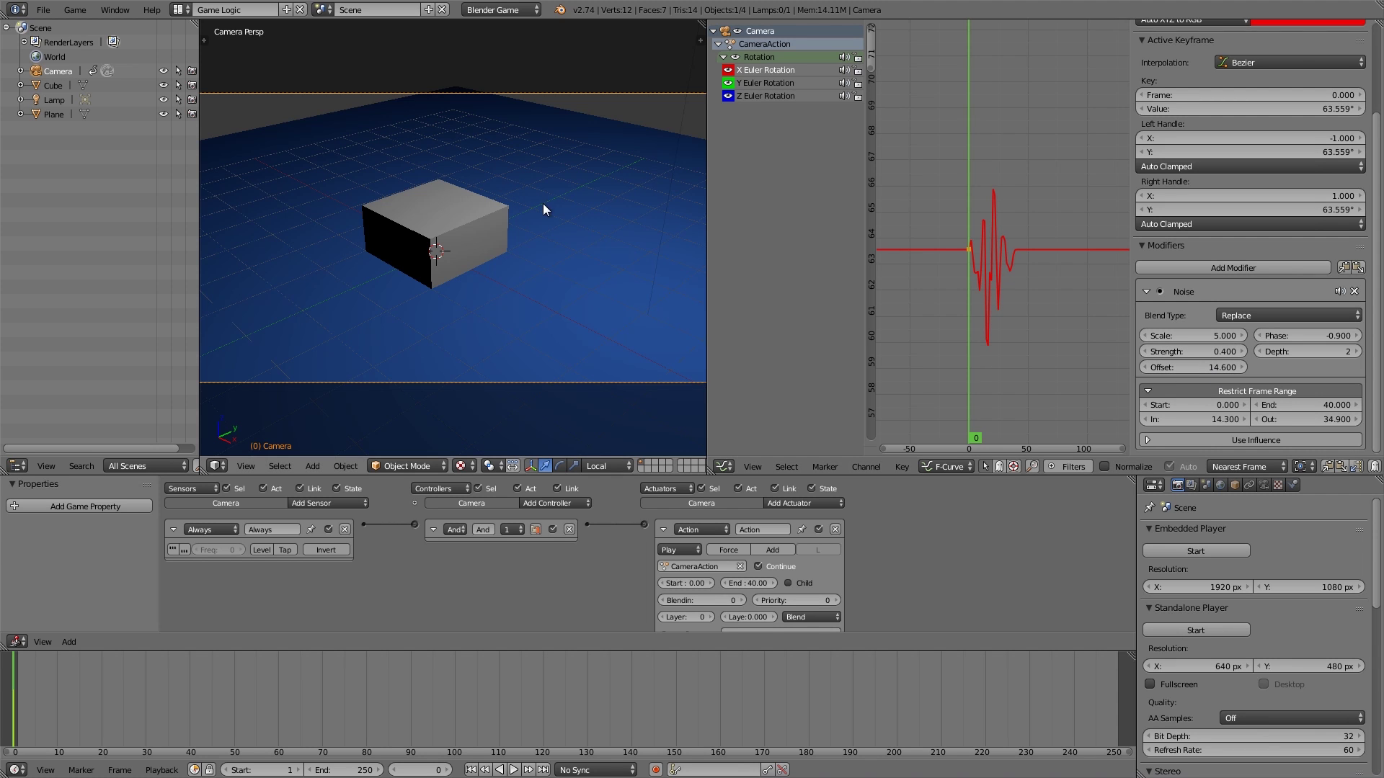
- Play-test the shake and lower the noise blend-in frame to 10
key("p")
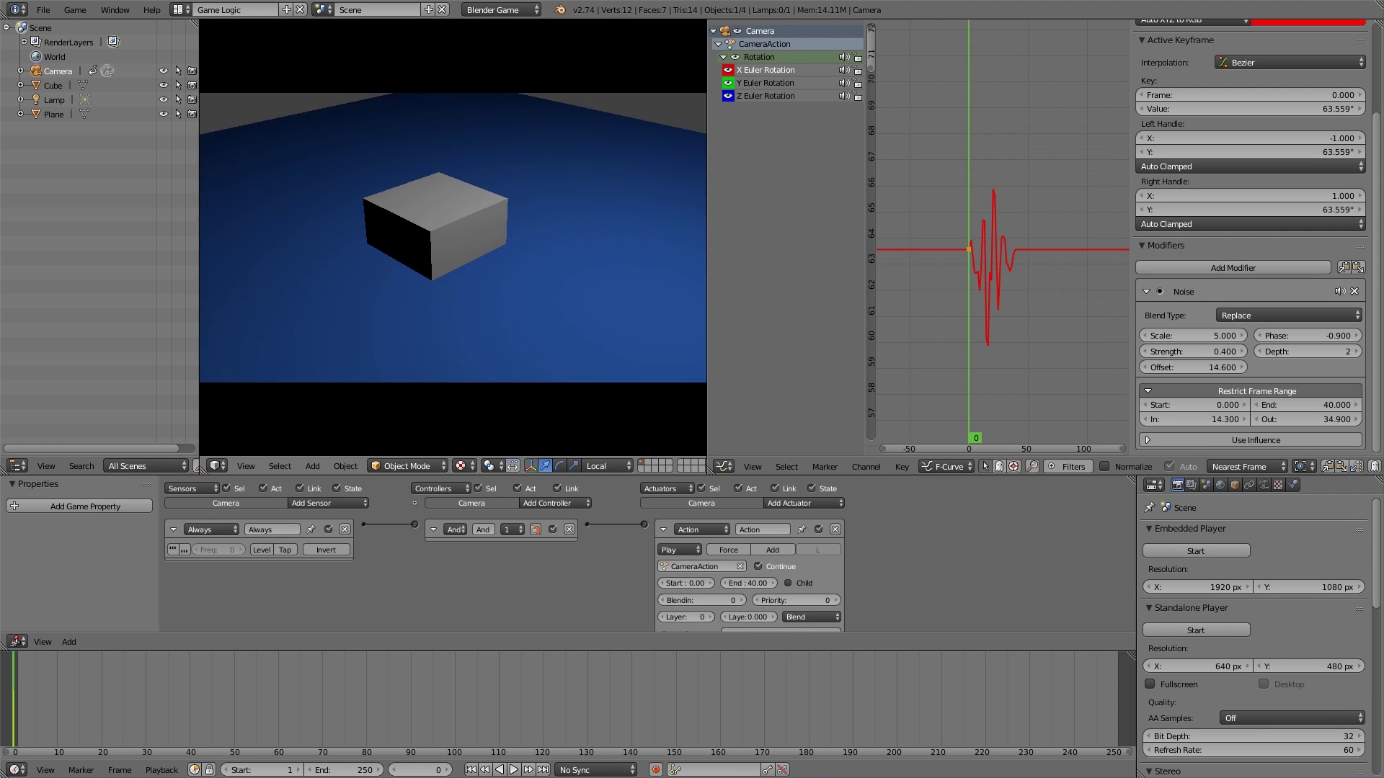
key("Escape")
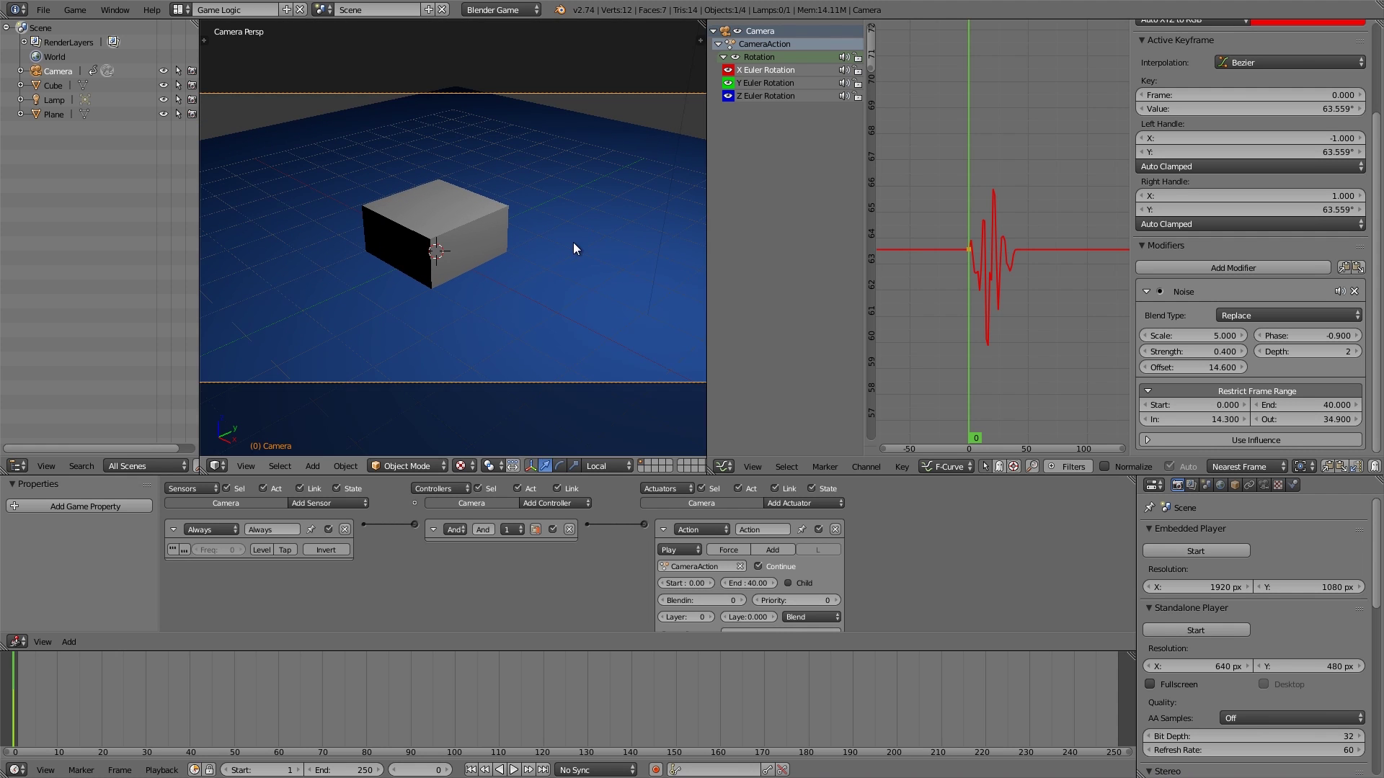
left_click(1185, 420)
left_click_drag(1184, 420, 1160, 419)
key("p")
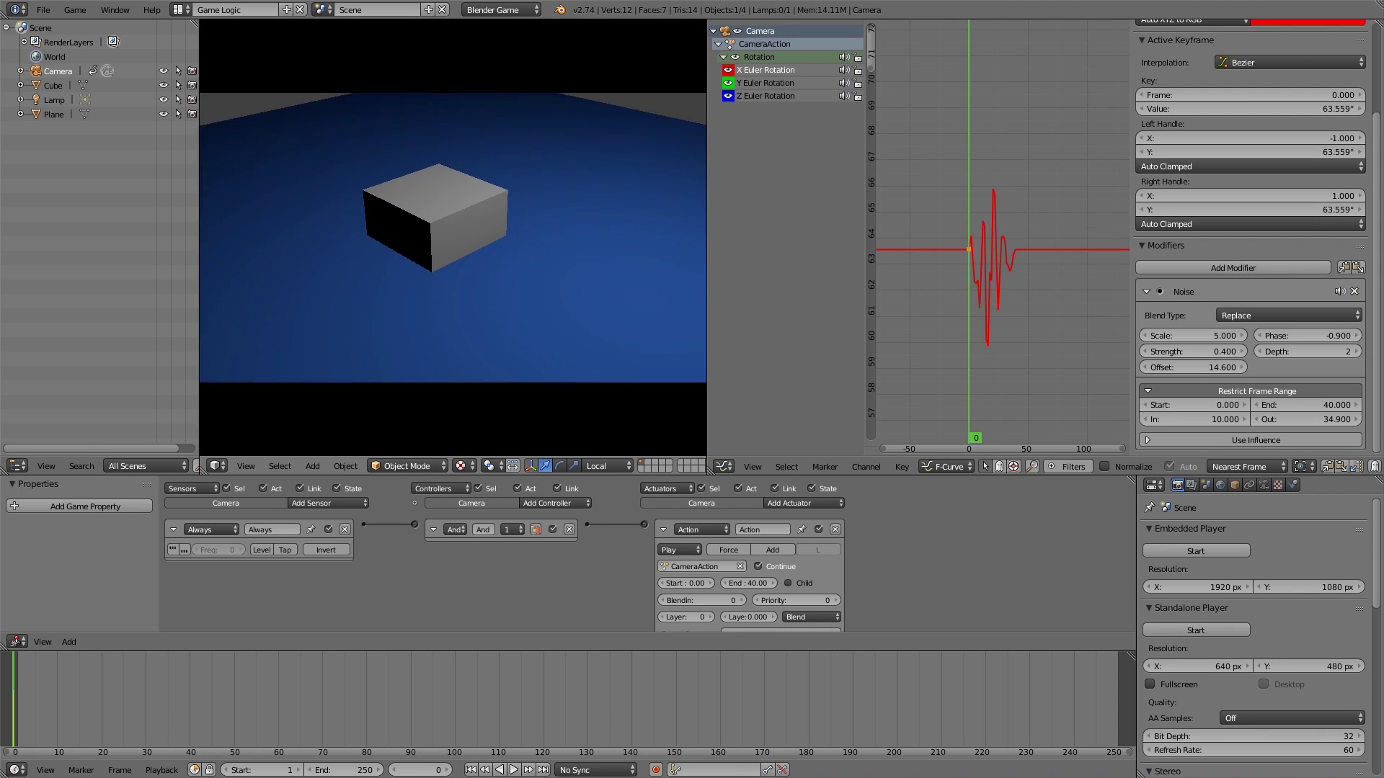
key("Escape")
- Nudge the noise offset to 14.5 and move blend-in earlier to 5.8, then test
left_click_drag(1186, 367, 1179, 367)
left_click_drag(1196, 421, 1166, 420)
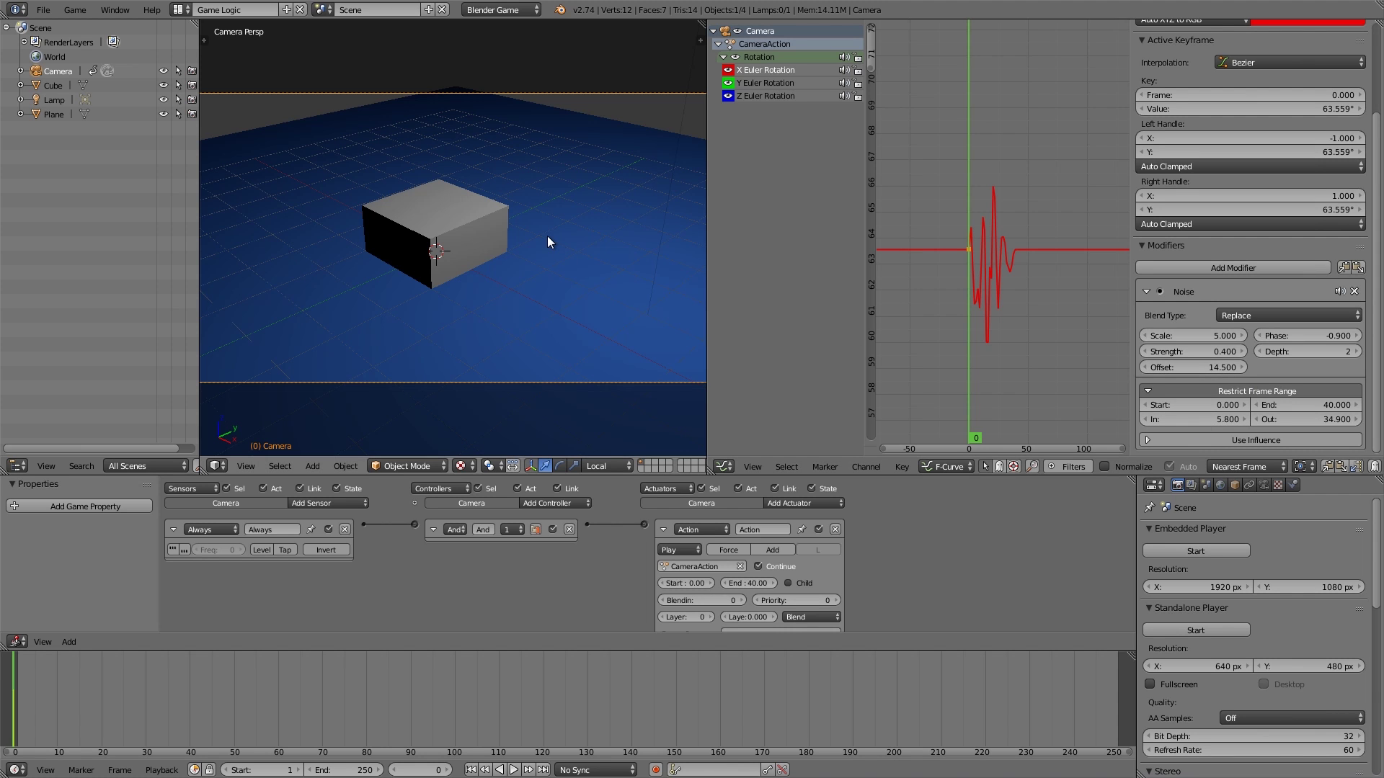
key("p")
key("Escape")
- Lower the noise offset to 10.6 and play-test the shake twice
left_click_drag(1218, 367, 1158, 366)
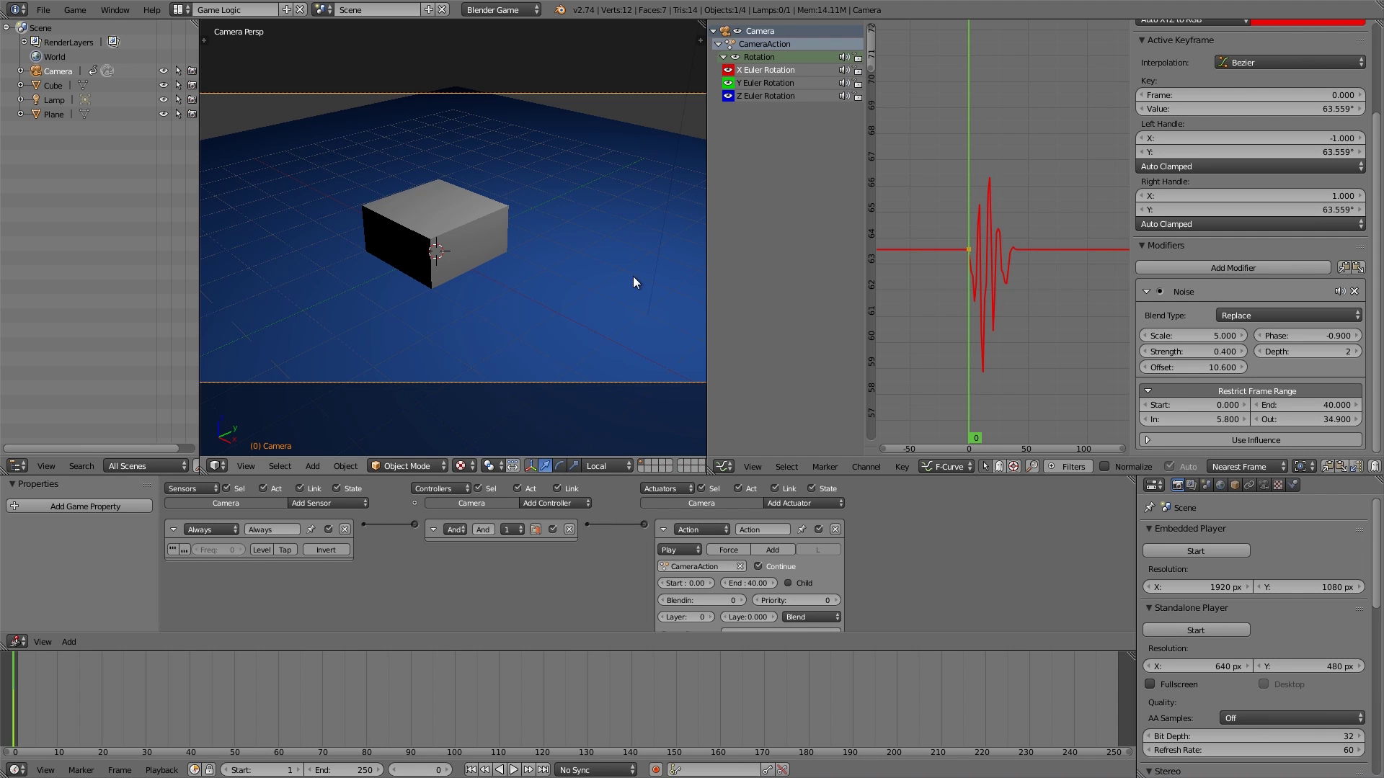
key("p")
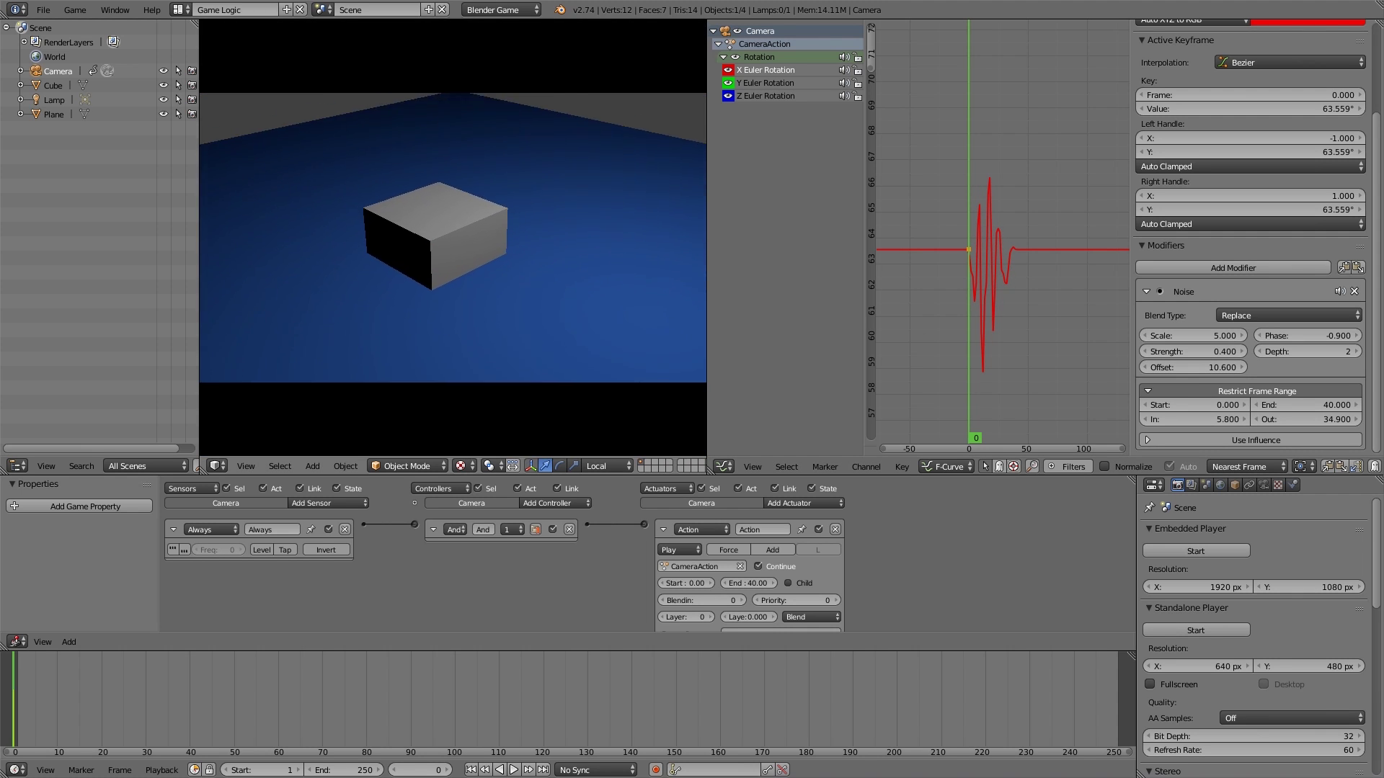
key("Escape")
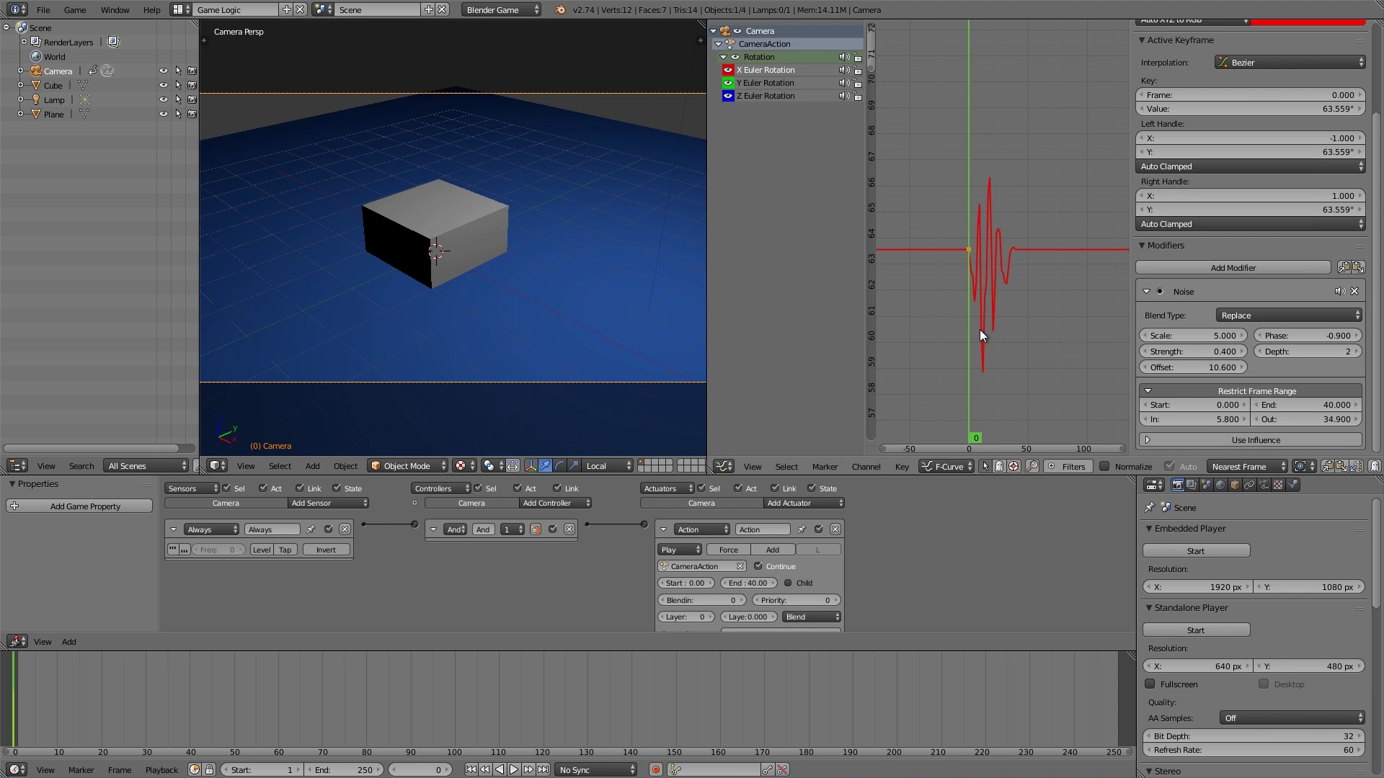
key("p")
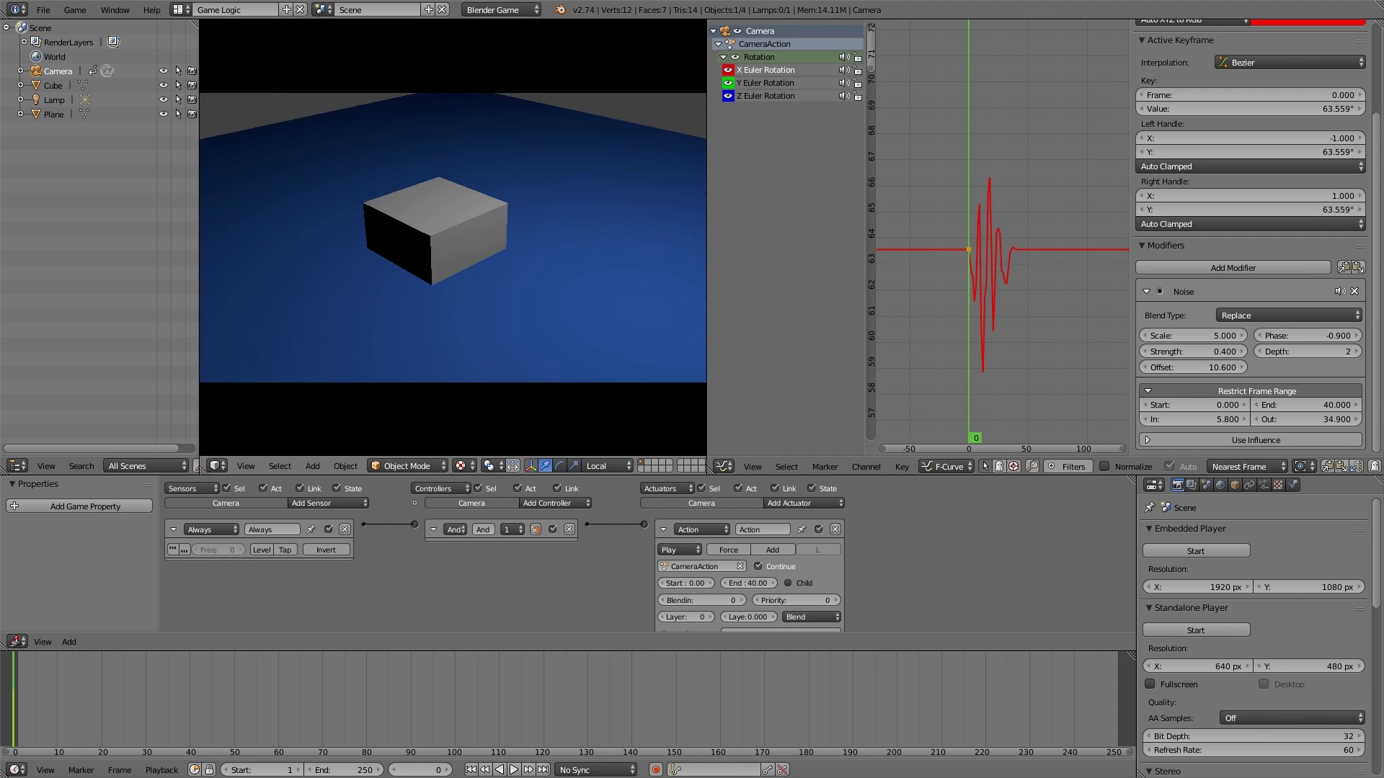
key("Escape")
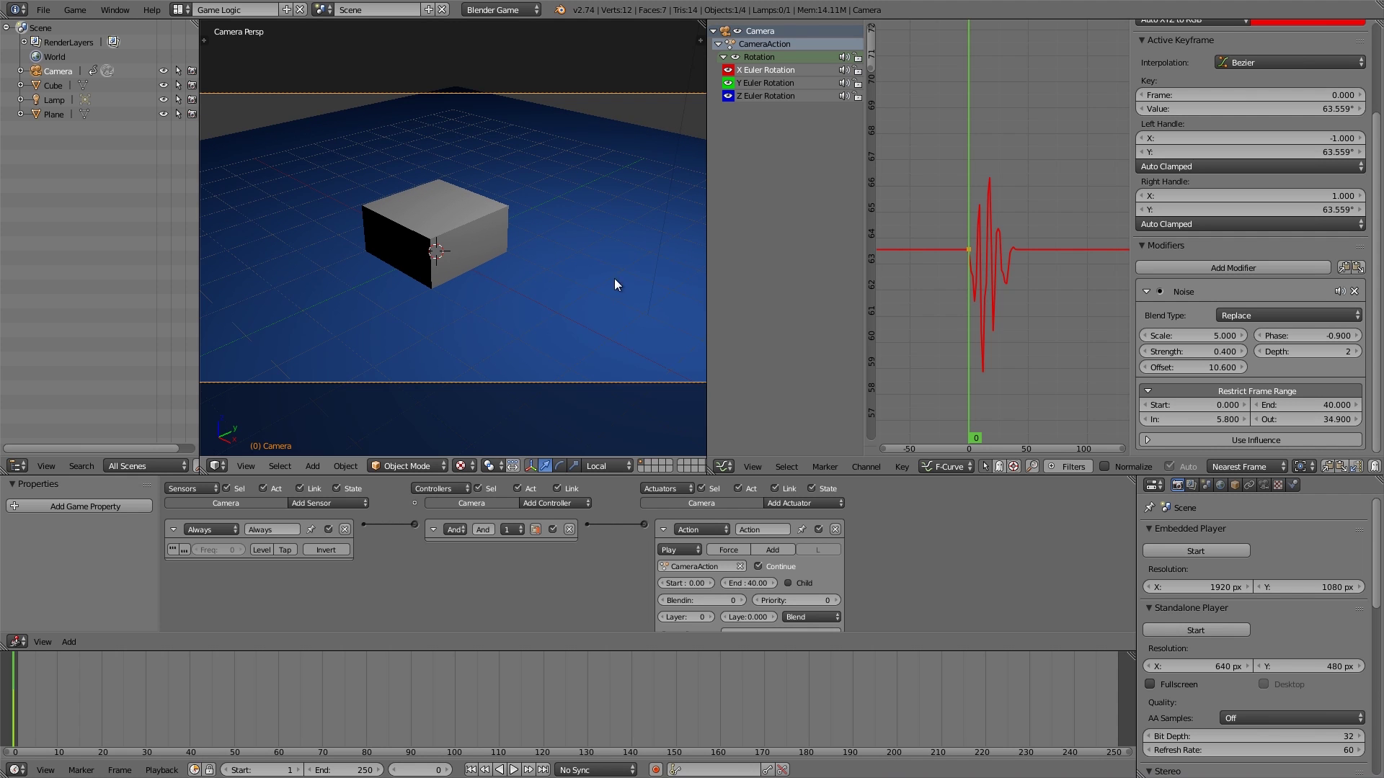
- Add a second Noise modifier to the X rotation curve with Add blend type
left_click(1222, 266)
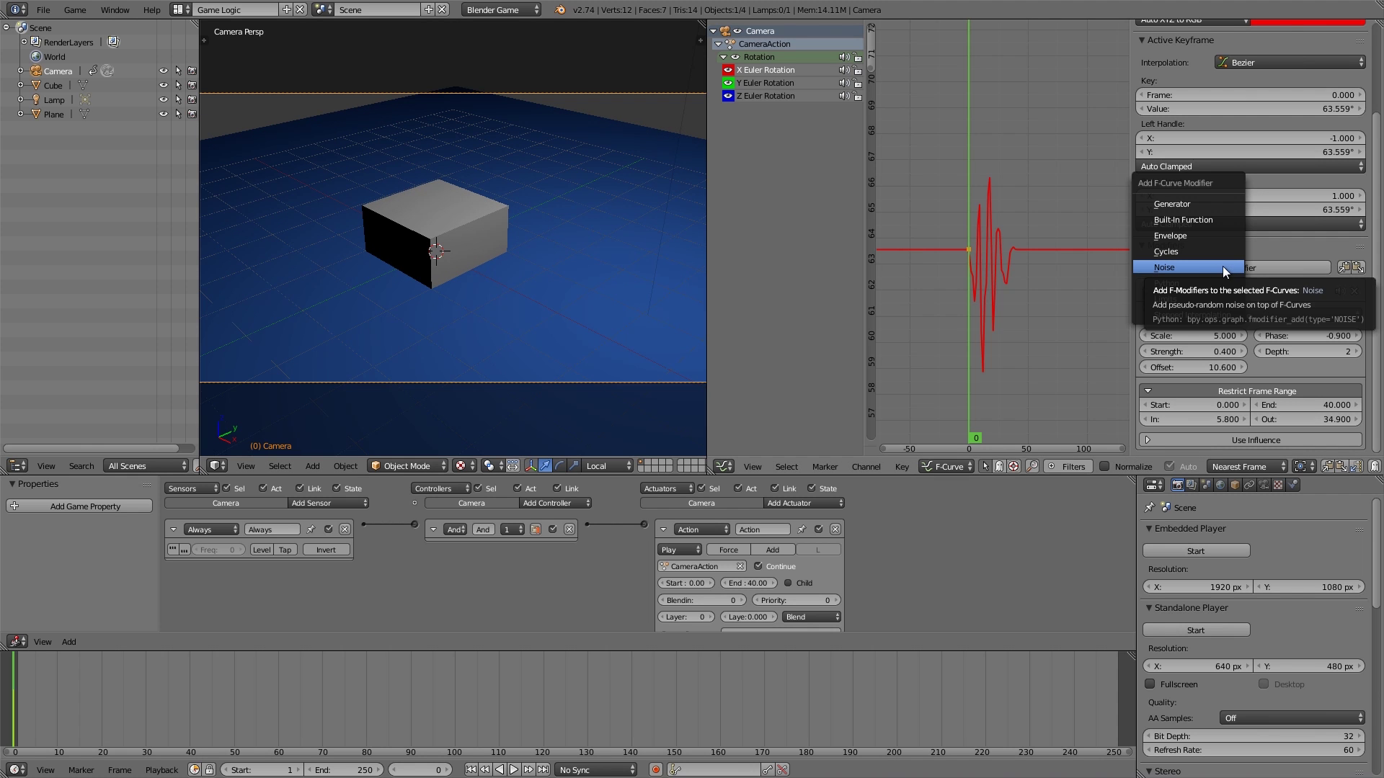
left_click(1164, 266)
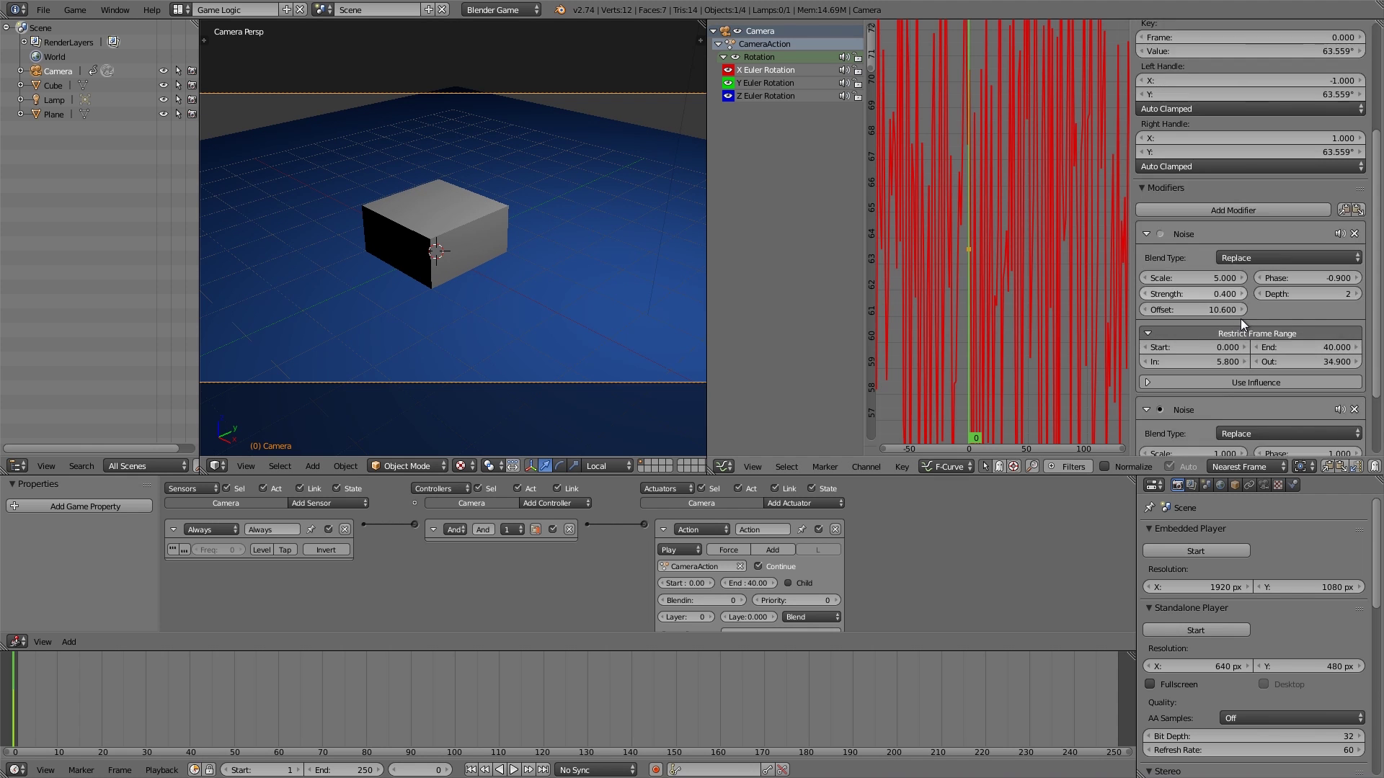
scroll(1239, 318, "down", 5)
left_click(1243, 343)
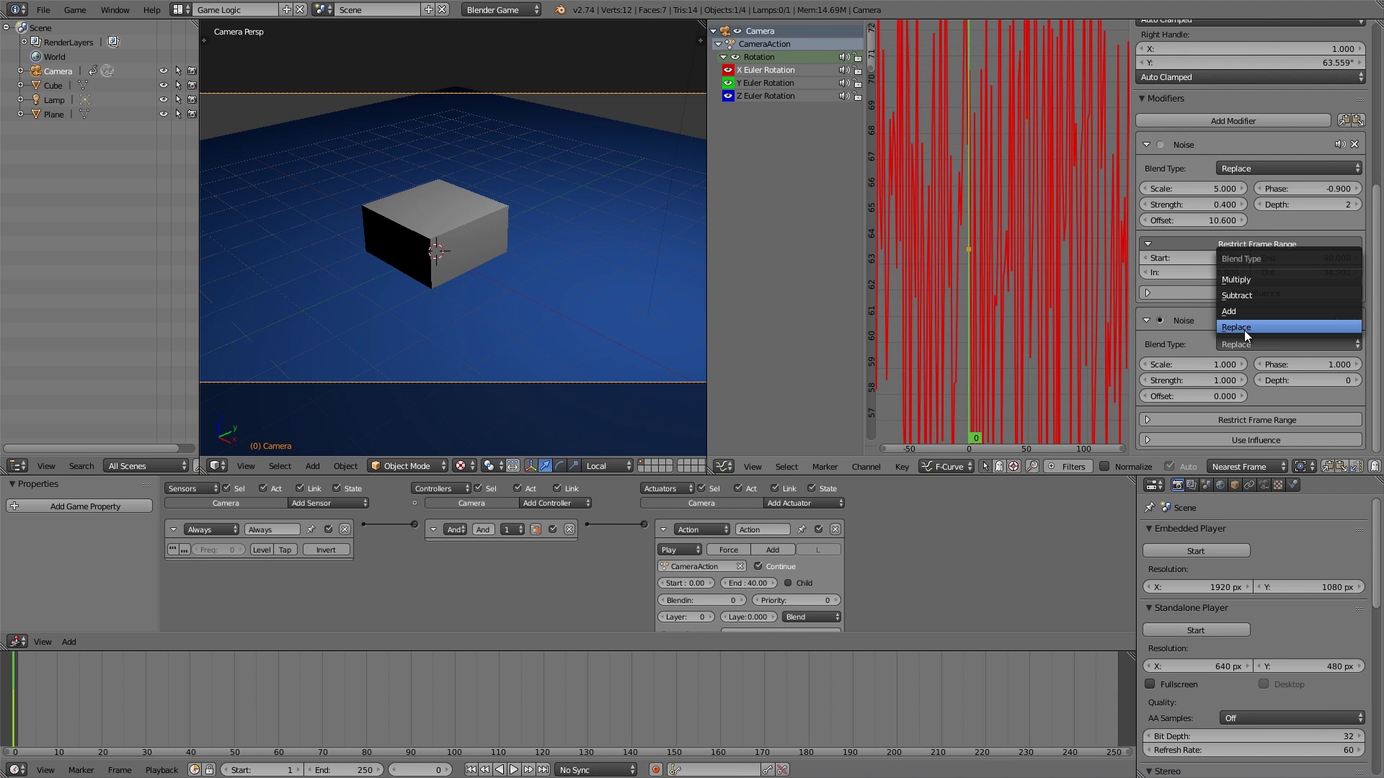
left_click(1235, 310)
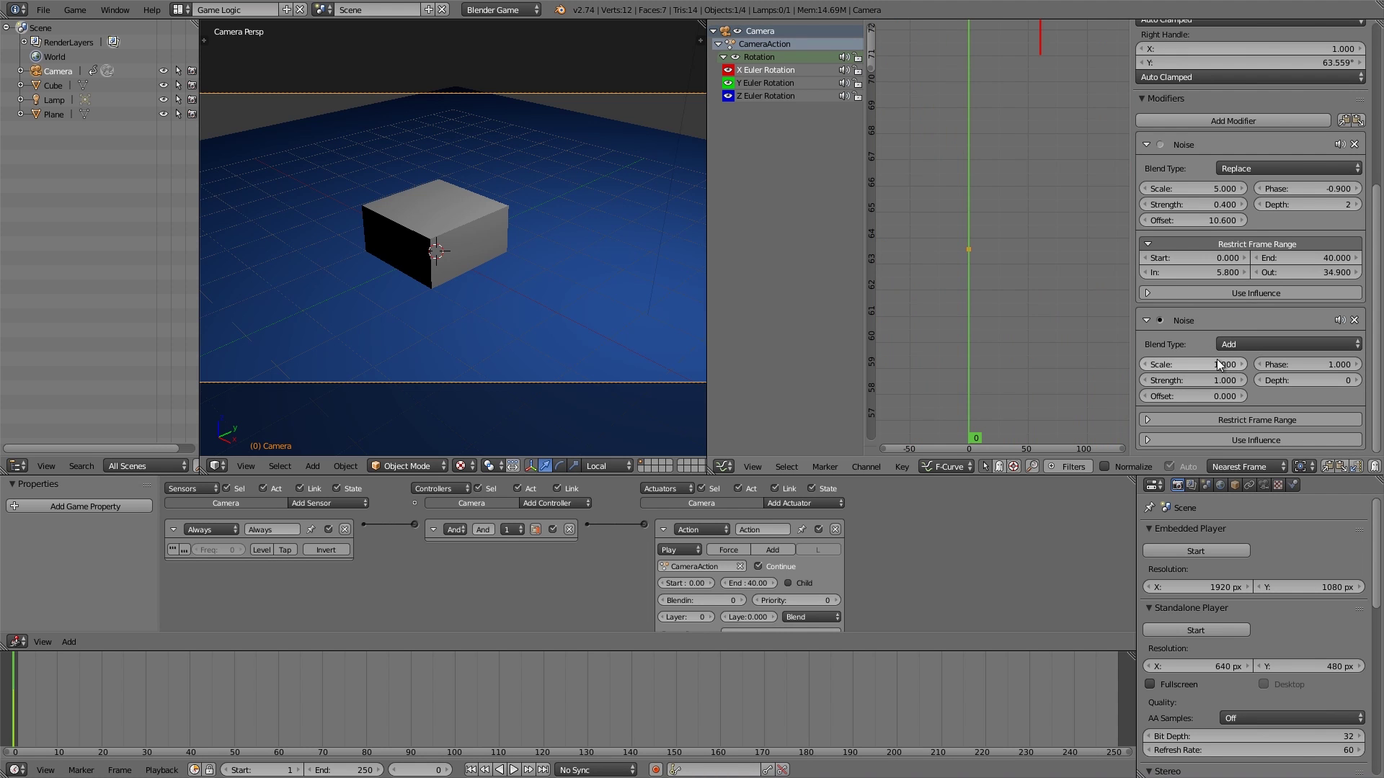
scroll(987, 196, "down", 5)
scroll(1001, 197, "down", 4)
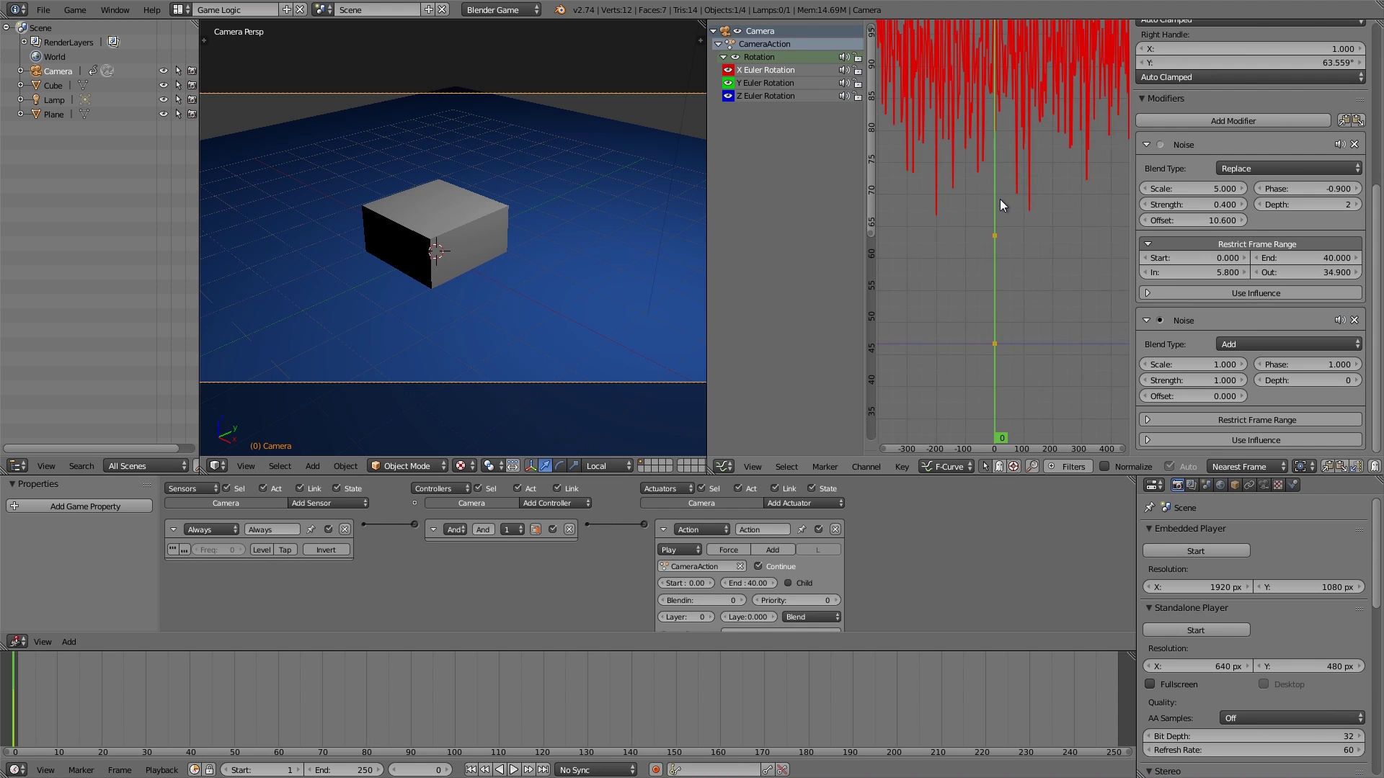
- Set the second Noise's strength to 0.02 and enable Restrict Frame Range
left_click(1185, 375)
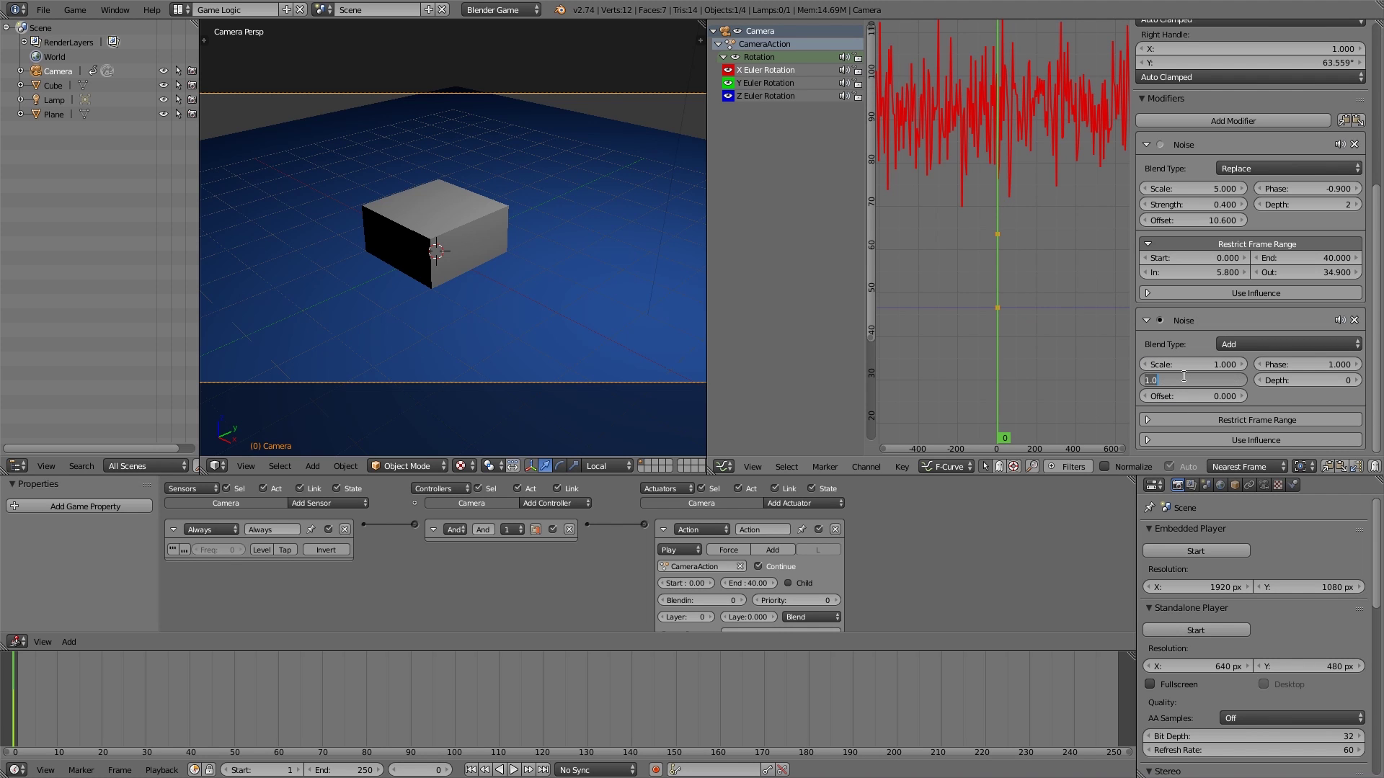
key("BackSpace")
type(".03")
key("Return")
scroll(991, 293, "up", 6)
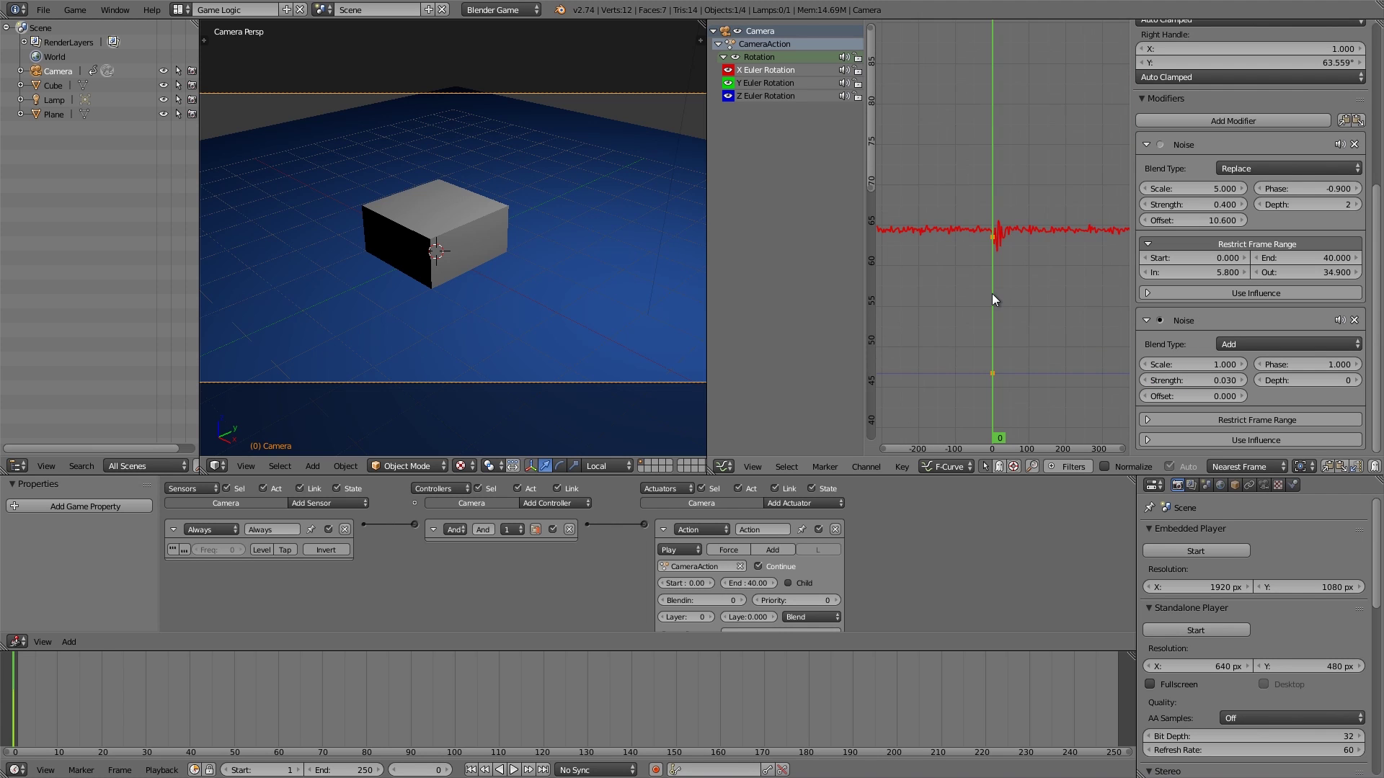
scroll(992, 288, "up", 3)
left_click(1196, 380)
key("BackSpace")
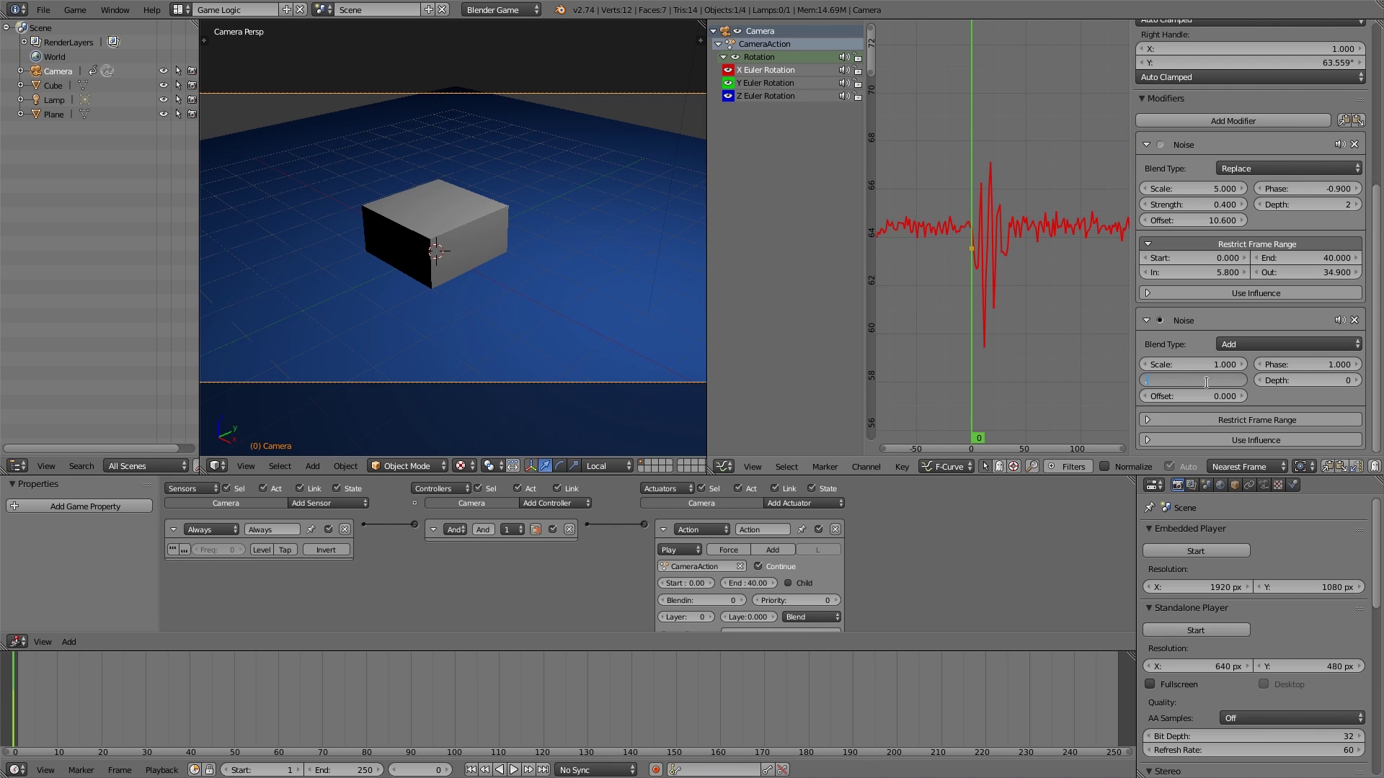
type(".02")
key("Return")
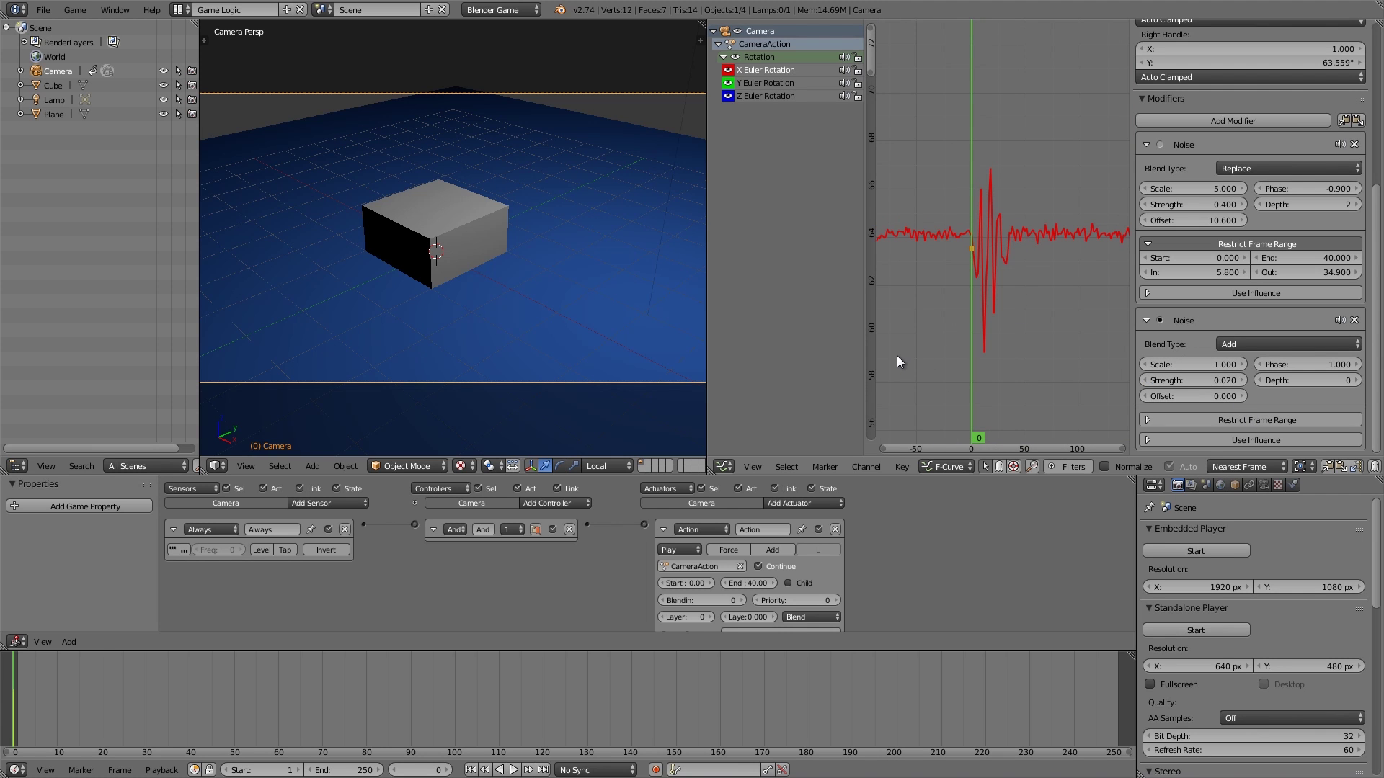
scroll(995, 328, "up", 1)
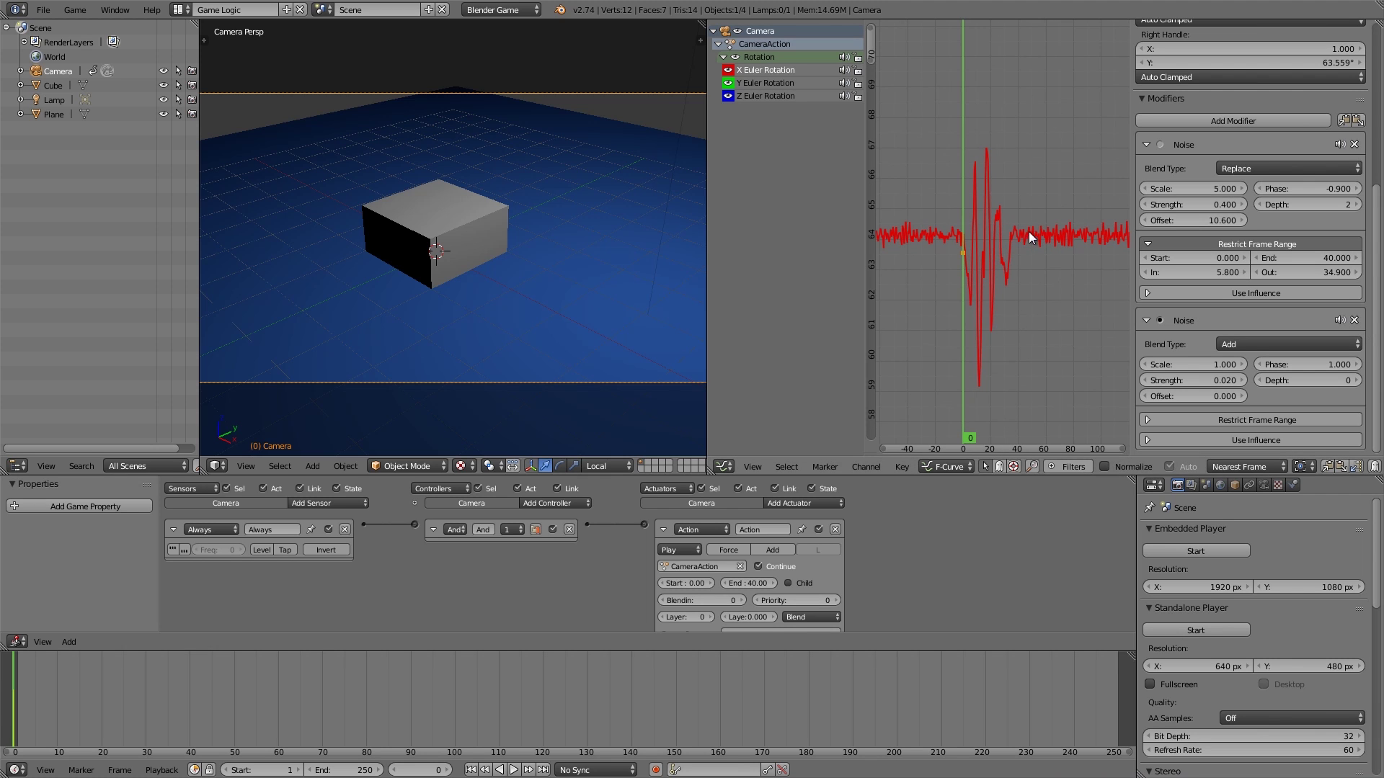
left_click(1211, 421)
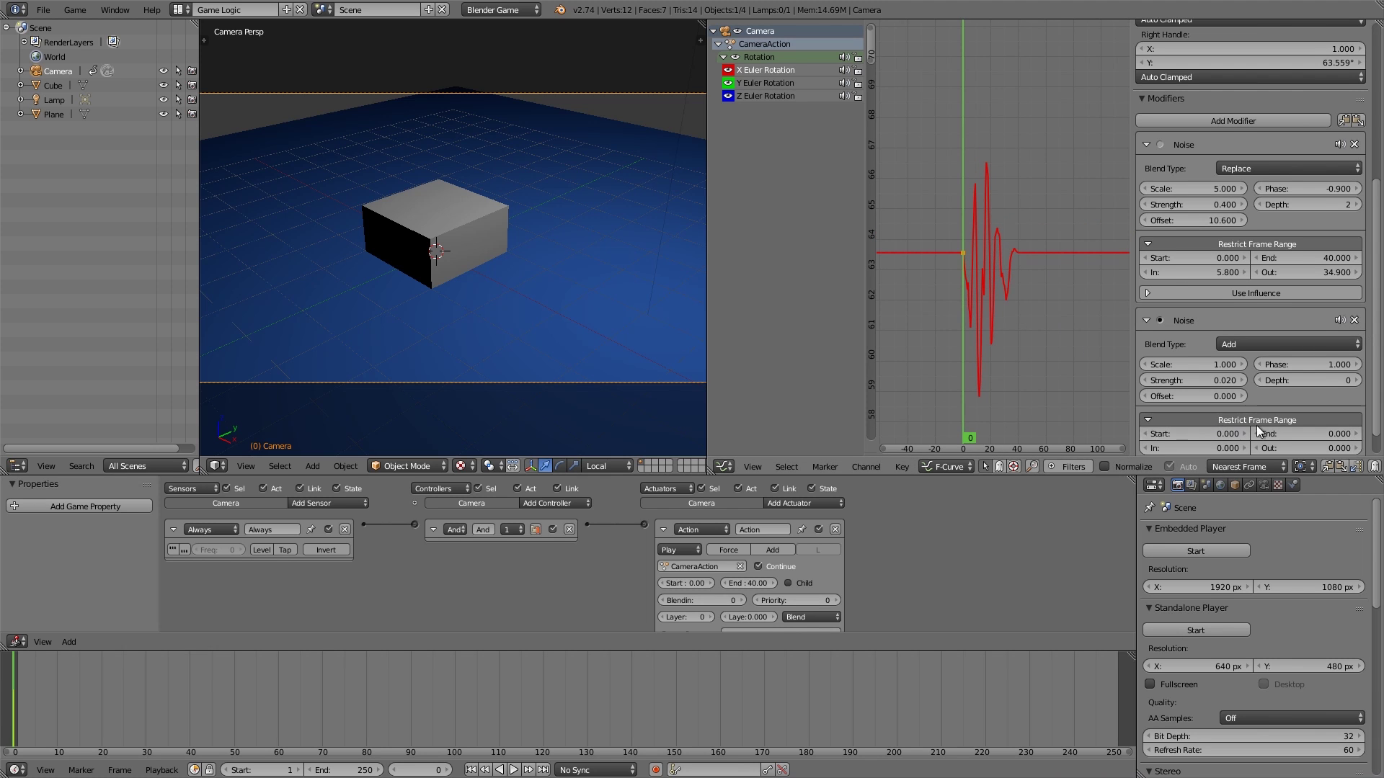
- Set blend-out to 35 on both Noise modifiers and blend-in to 6 on the second
scroll(1269, 417, "down", 1)
left_click(1295, 405)
type("40")
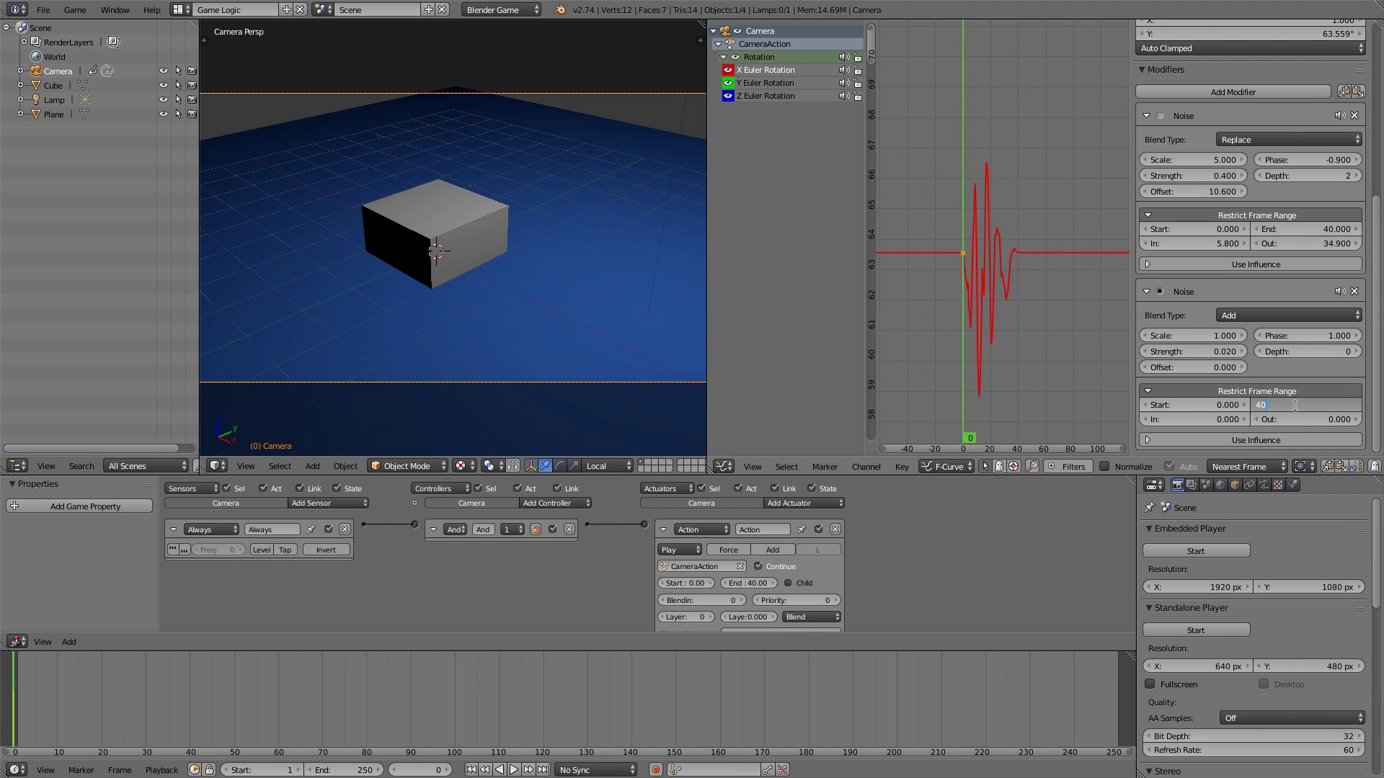
key("Return")
left_click(1319, 242)
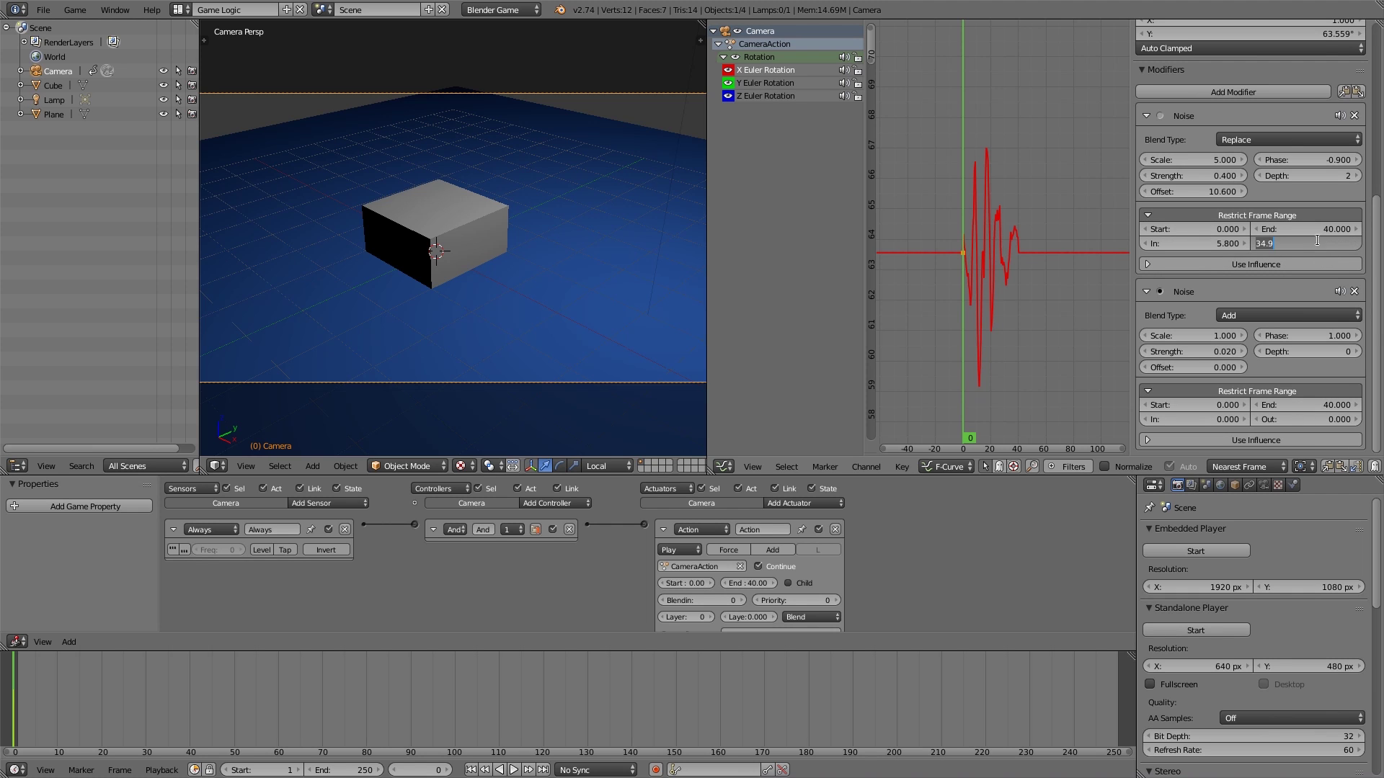
type("35")
key("Return")
left_click(1287, 422)
type("35")
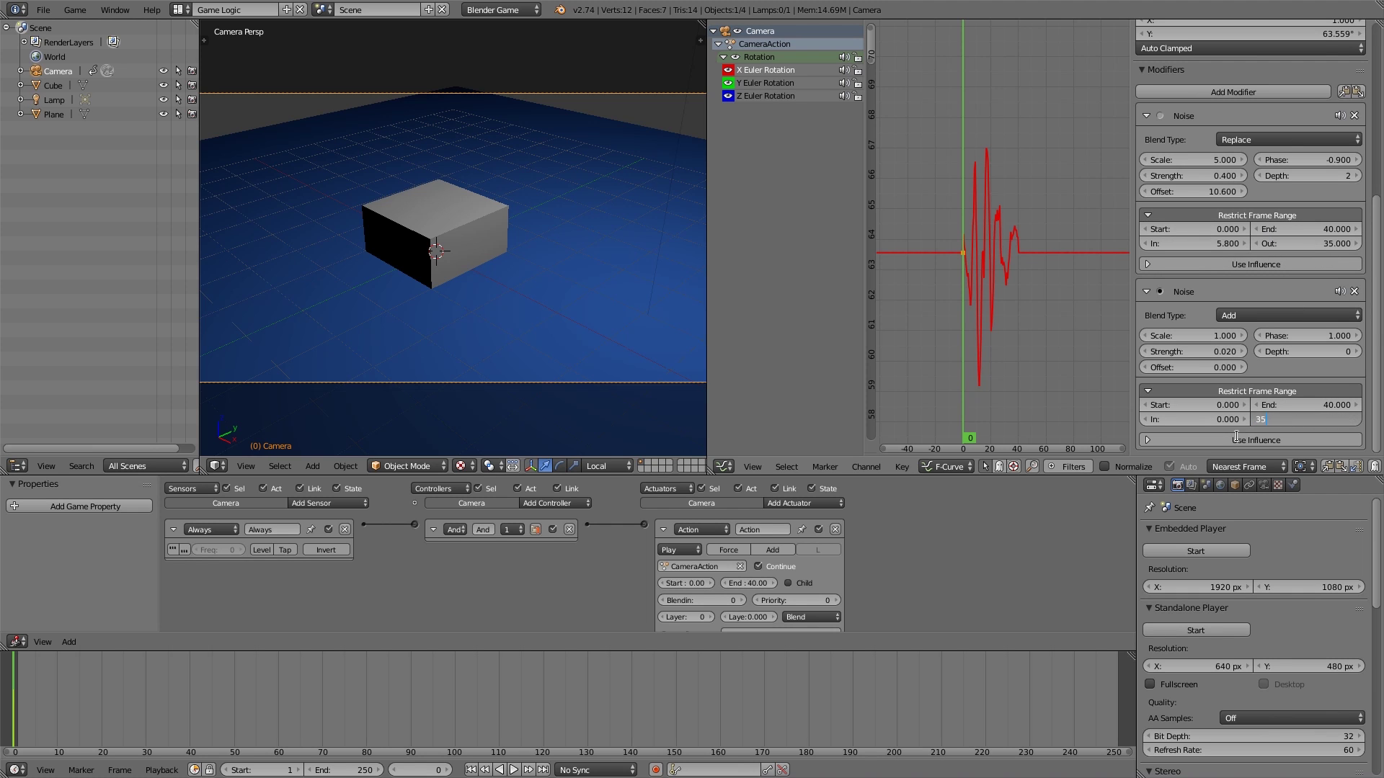
key("Return")
left_click(1187, 421)
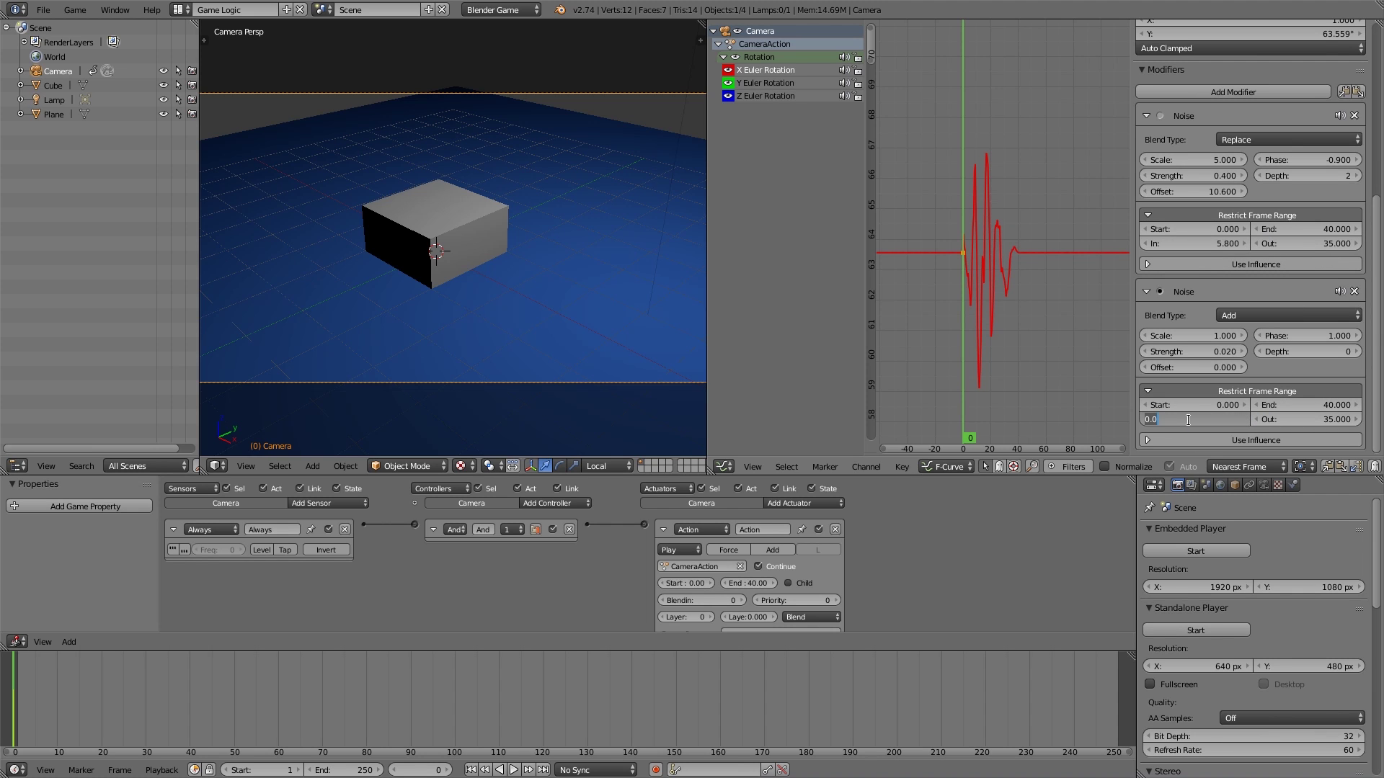
type("6")
key("Return")
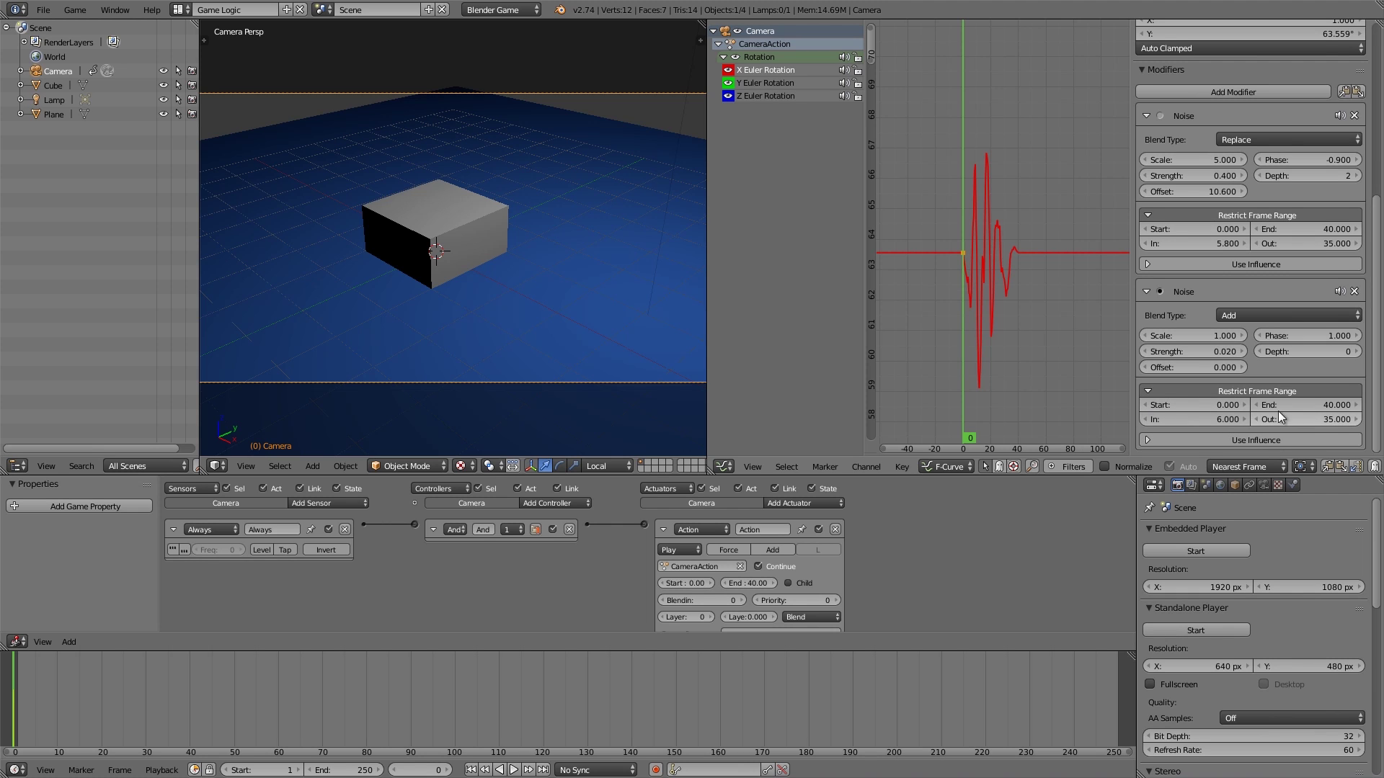
- End the second Noise range and the Action actuator at frame 60, then test the game
left_click(1300, 404)
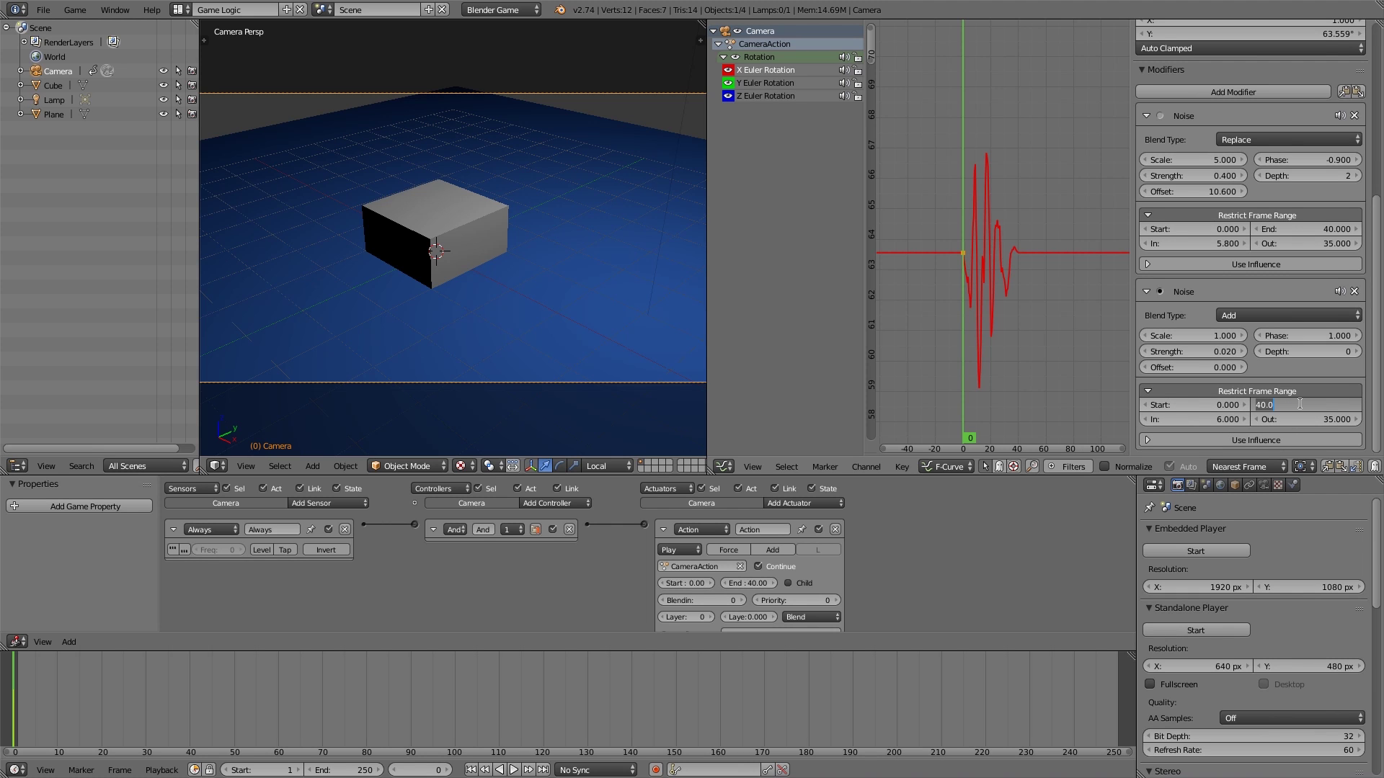
type("60")
key("Return")
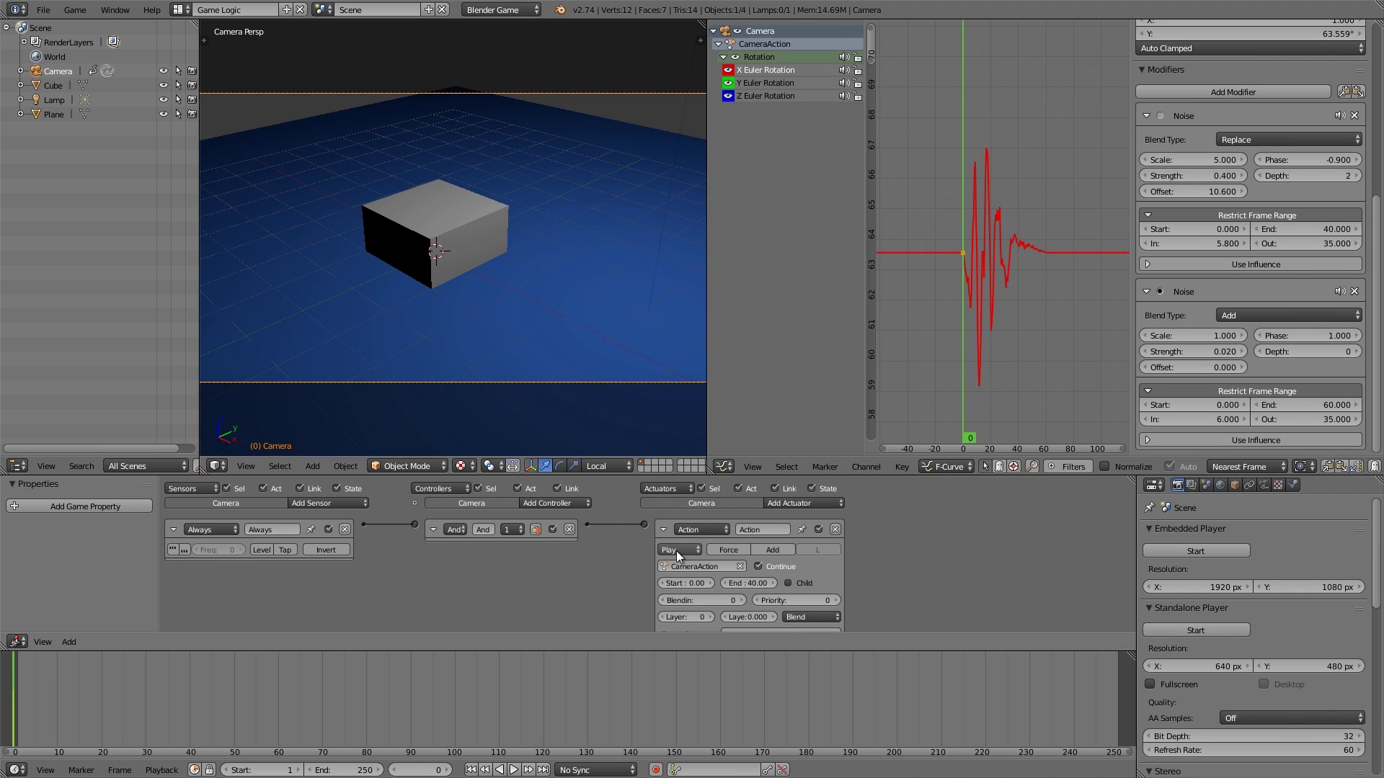
type("60")
key("Return")
key("p")
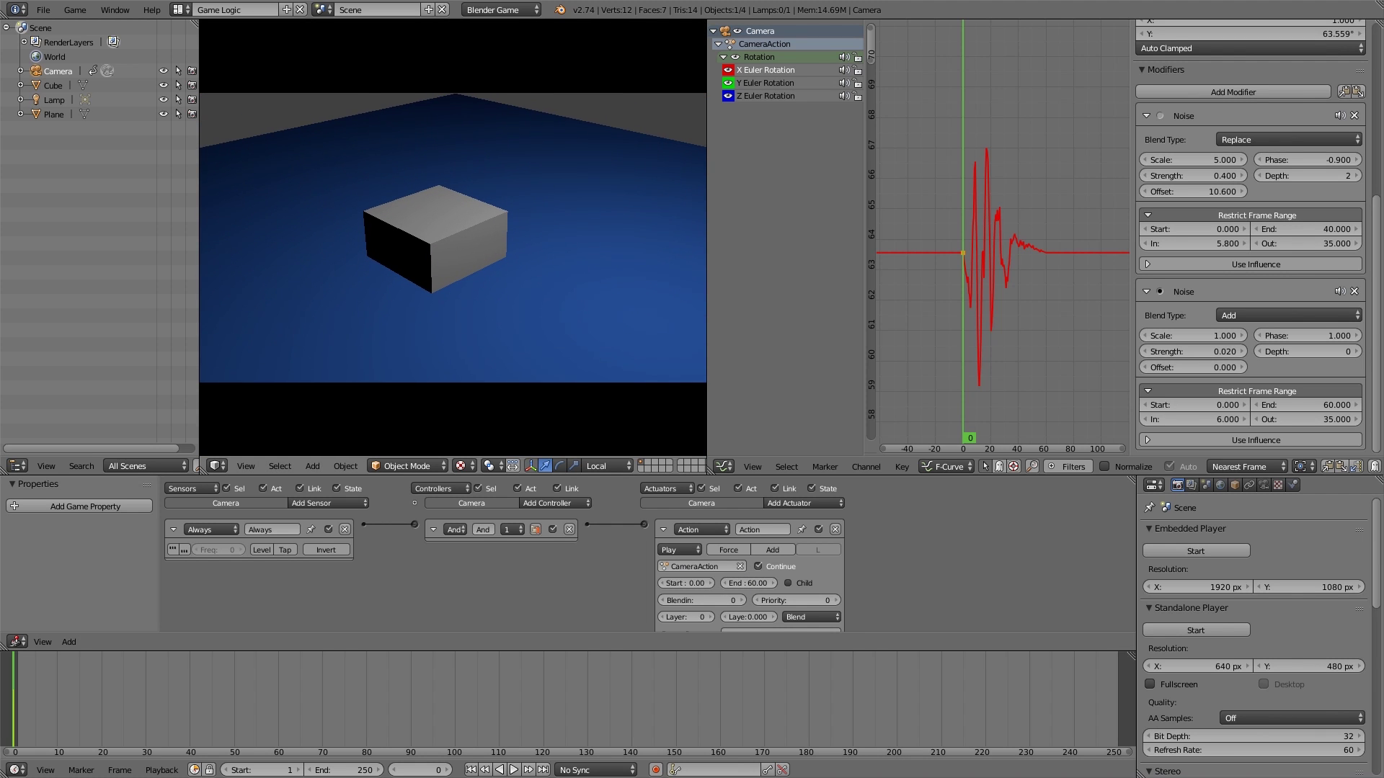
key("Escape")
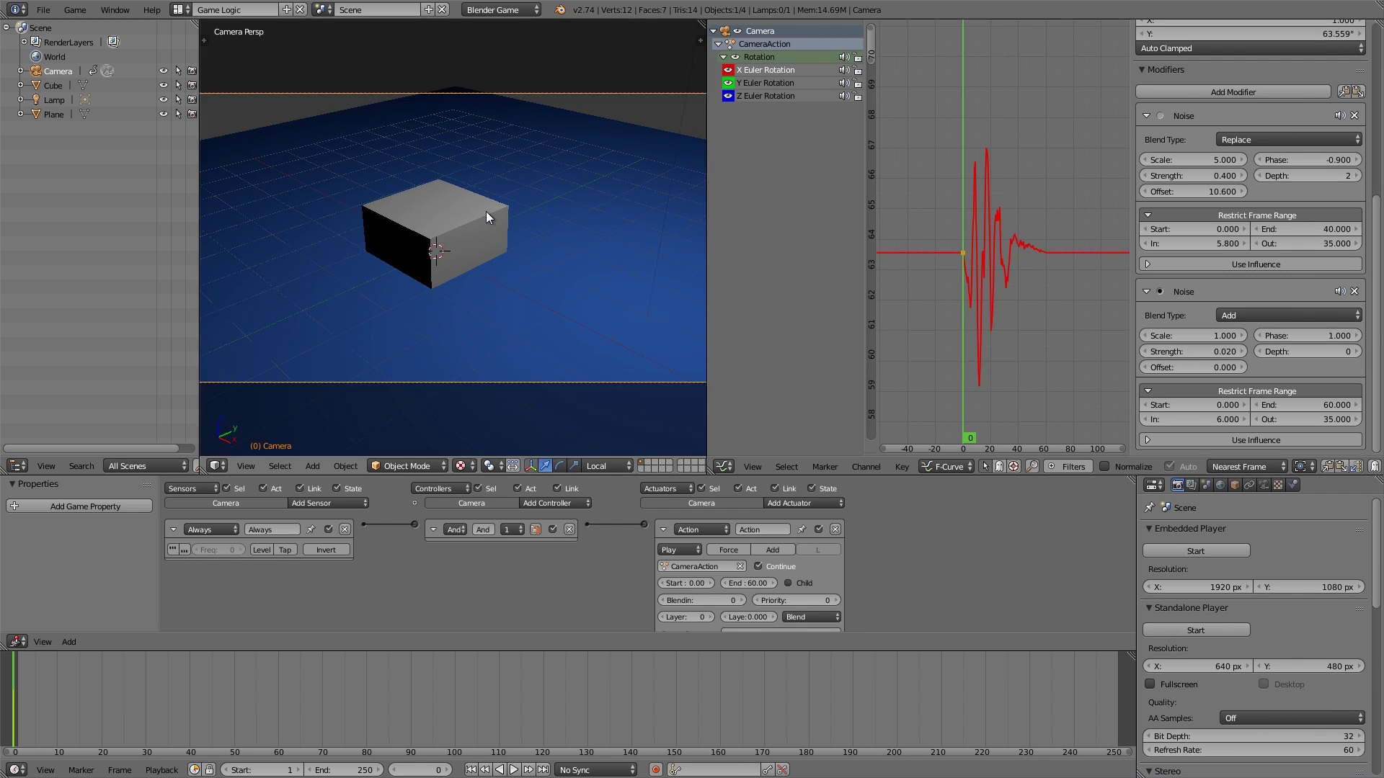
- Raise the second Noise's strength to 0.05 and preview the shake in the game
key("p")
key("Escape")
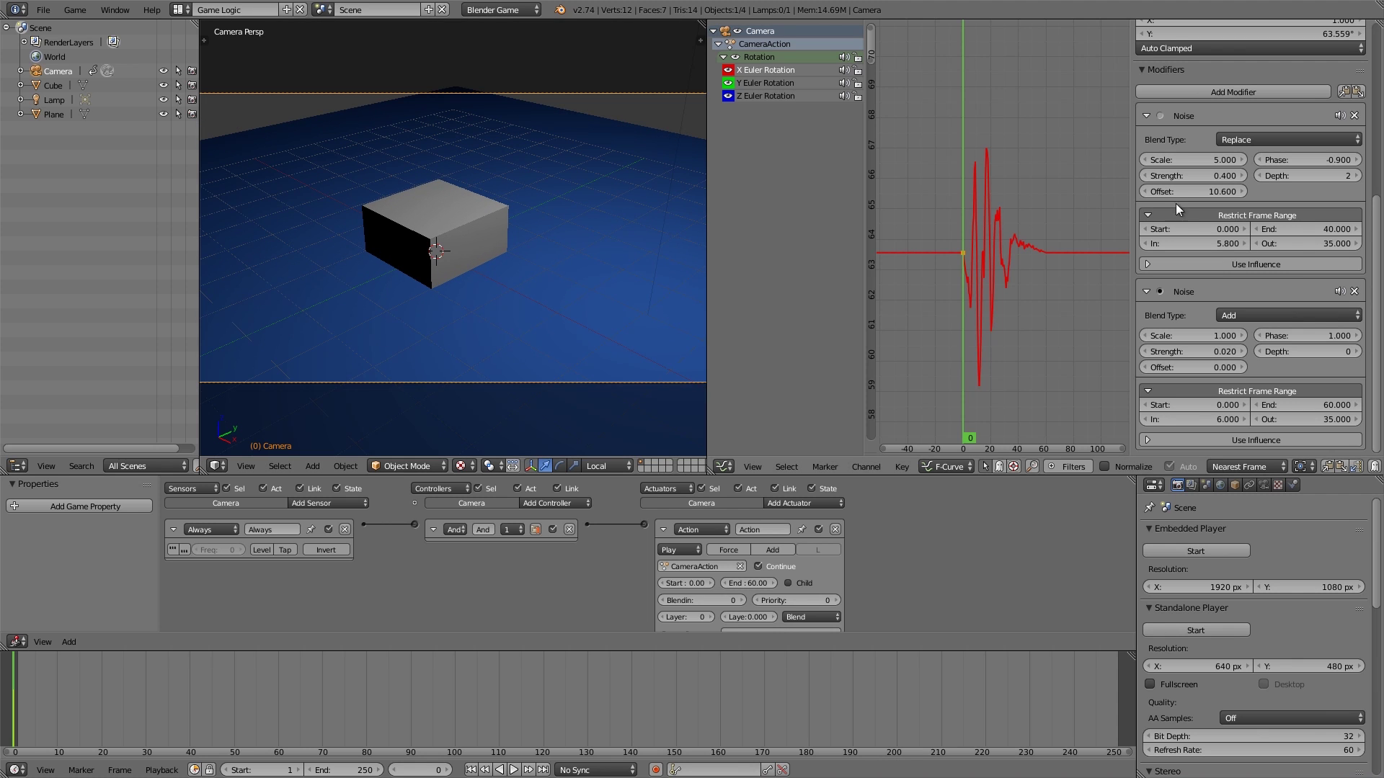
left_click(1197, 349)
key("BackSpace")
type(".05")
key("Return")
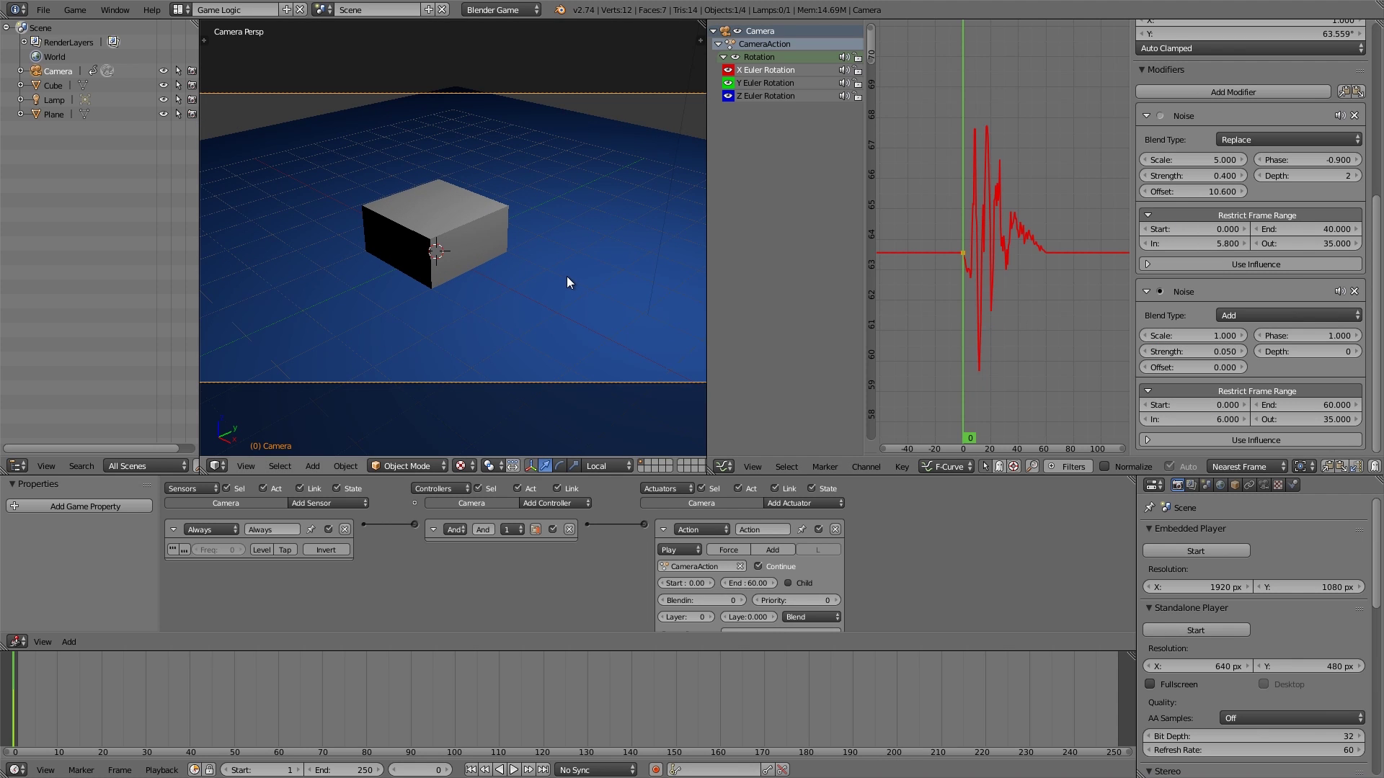
key("p")
key("Escape")
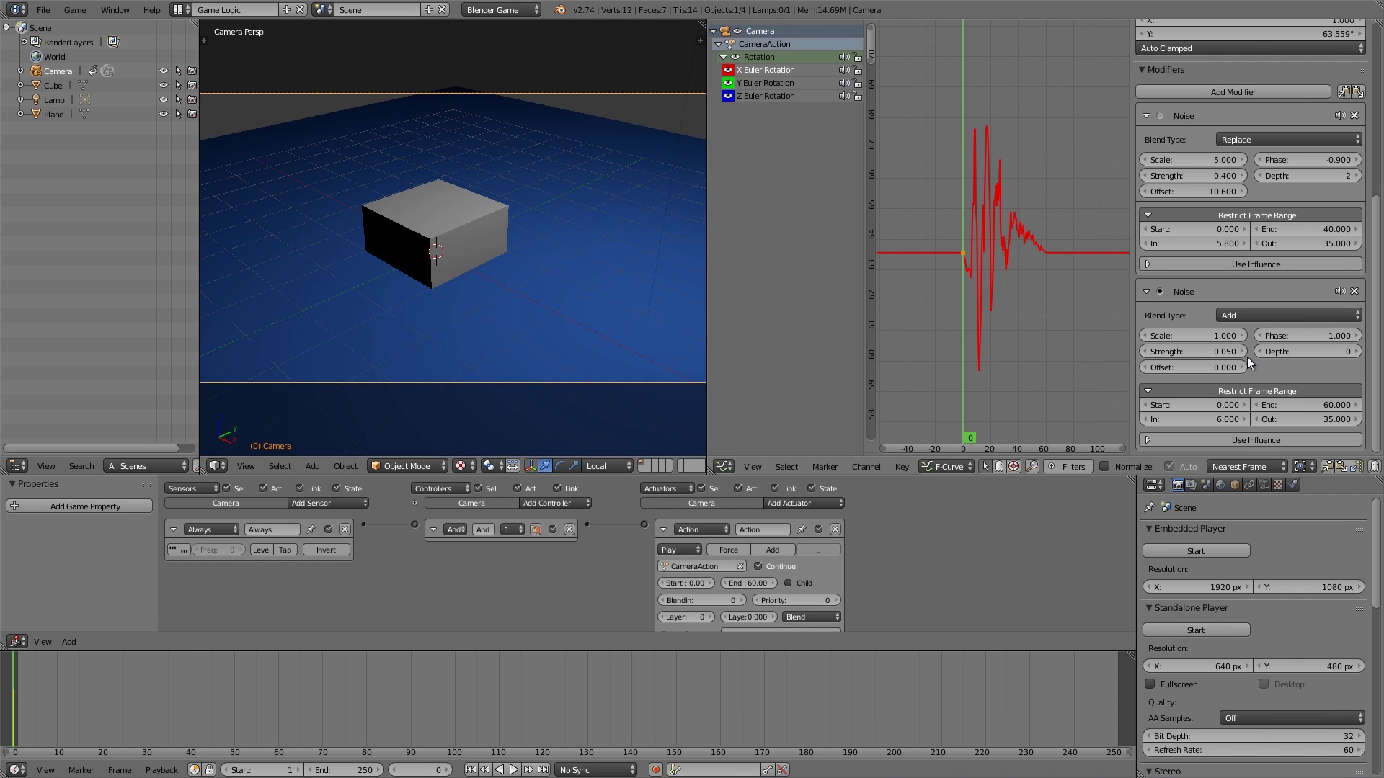
- Set the second Noise's offset to 4.5, increase its scale, and preview repeatedly
left_click_drag(1162, 366, 1254, 367)
left_click_drag(1173, 335, 1205, 336)
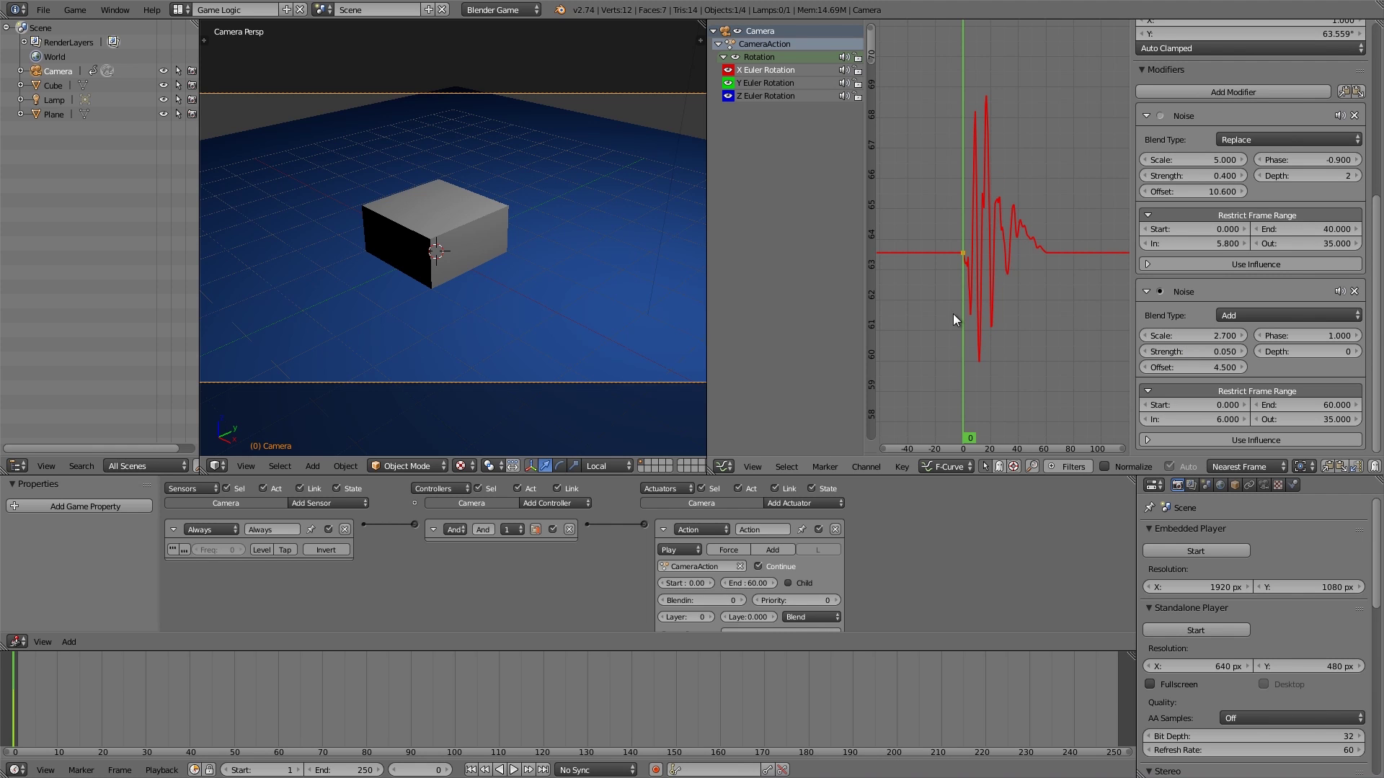
key("p")
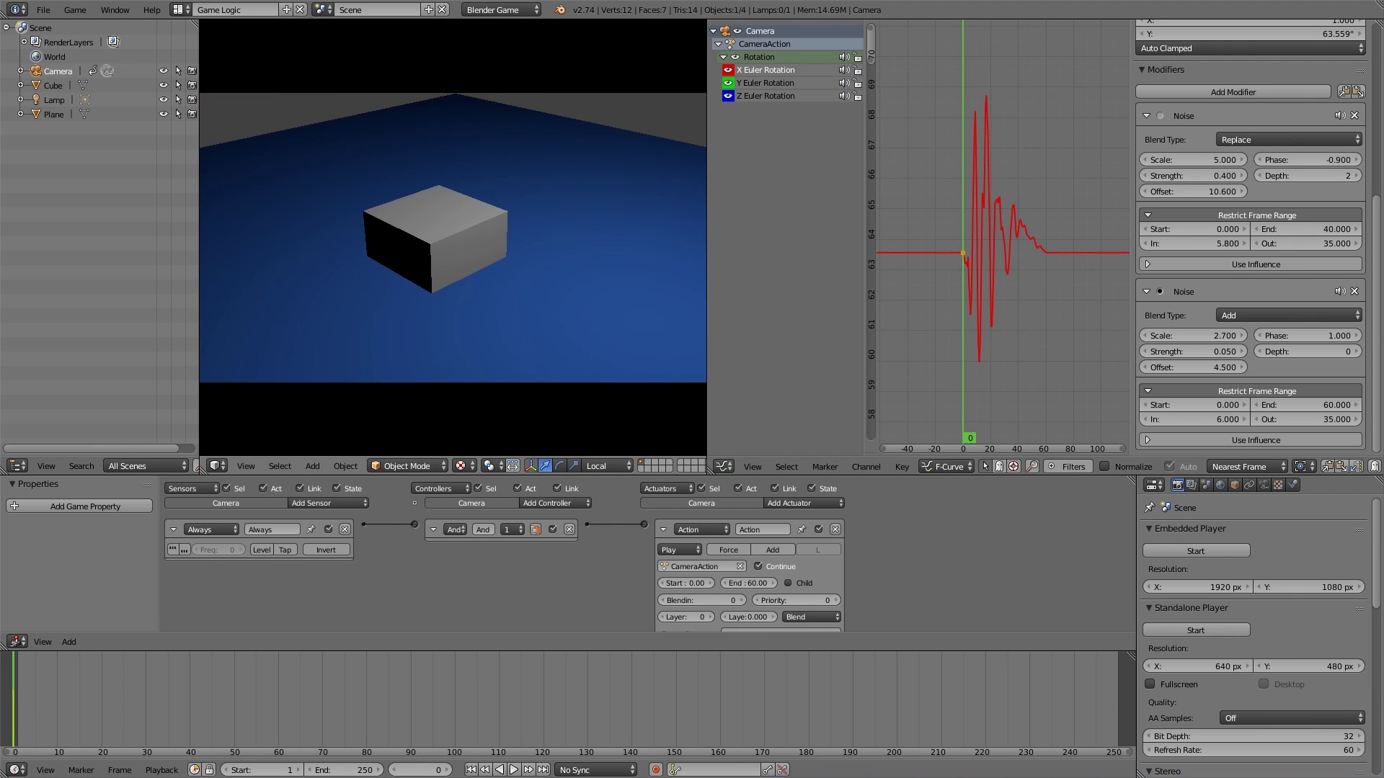
key("Escape")
key("p")
key("Escape")
key("p")
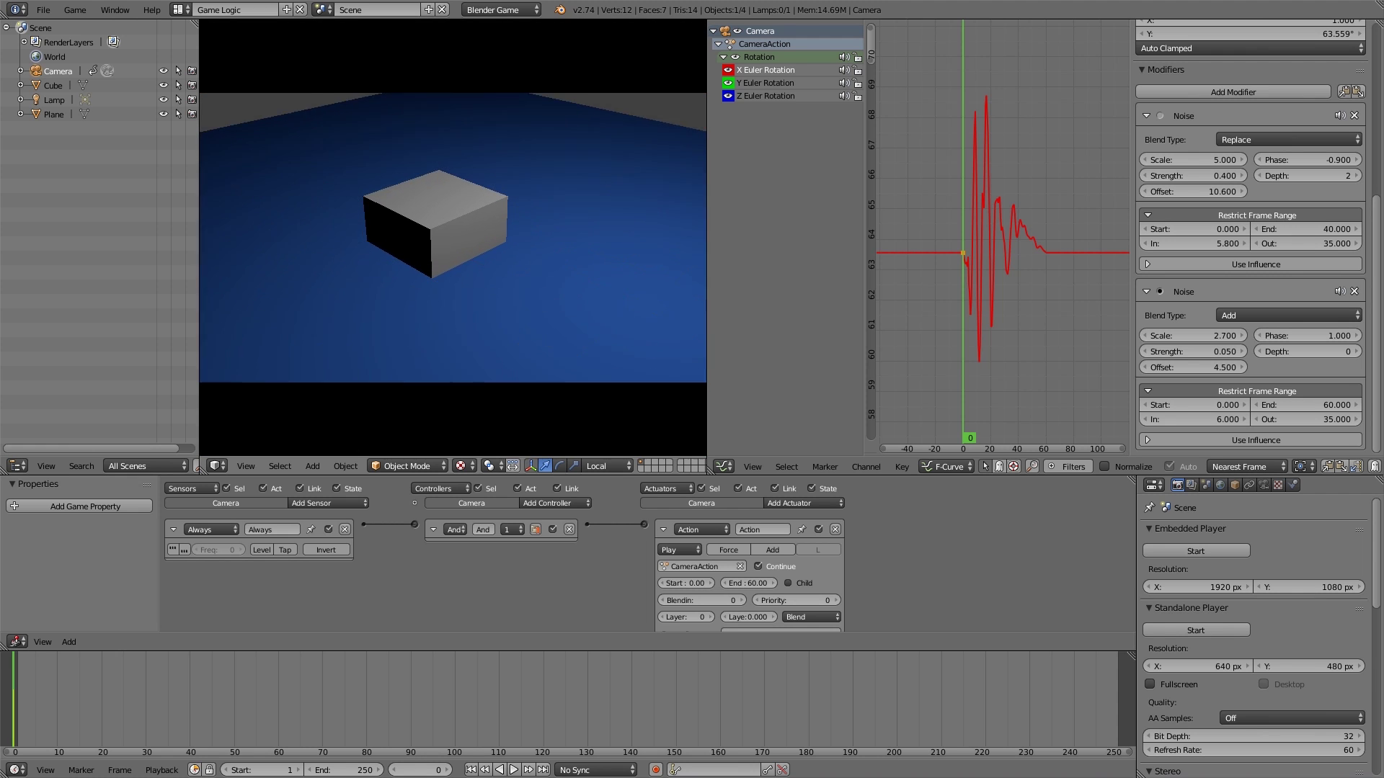
key("Escape")
key("p")
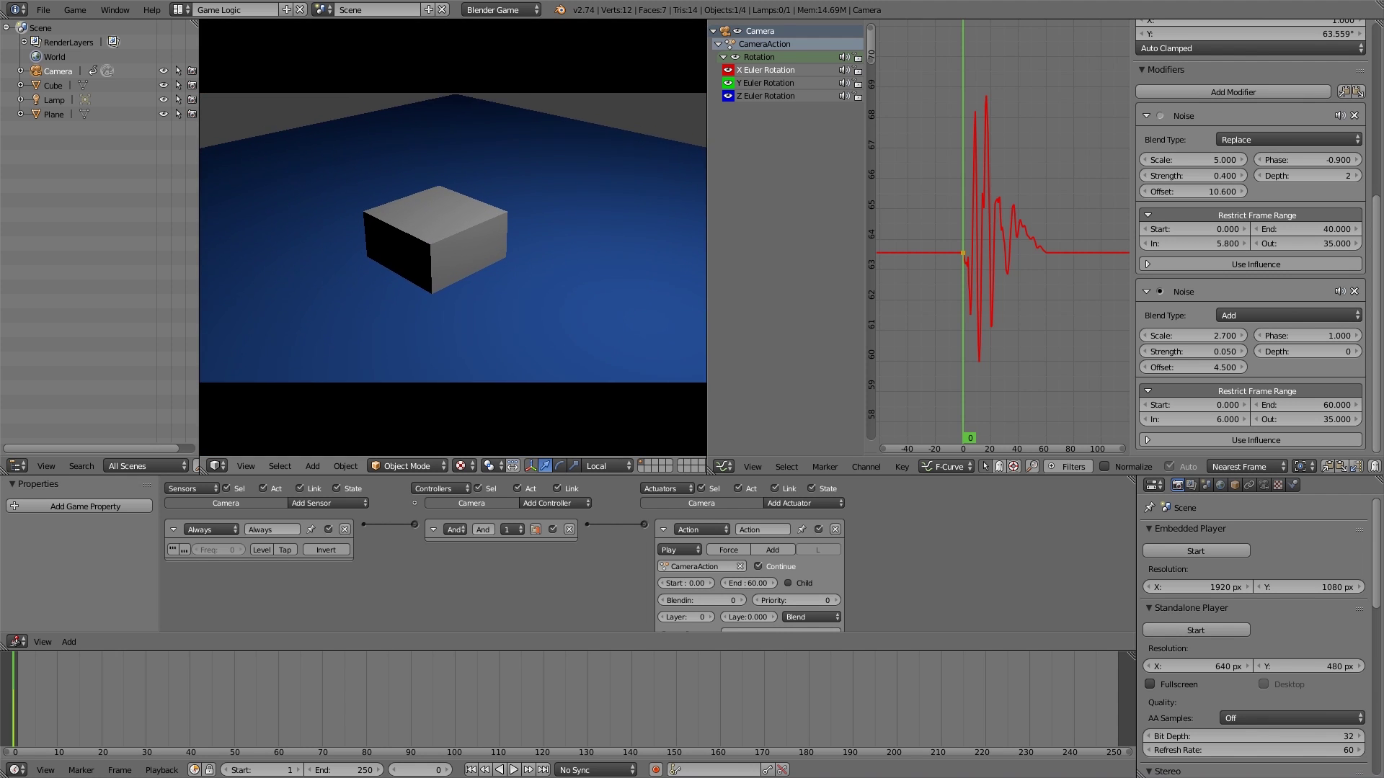
key("Escape")
key("p")
key("Escape")
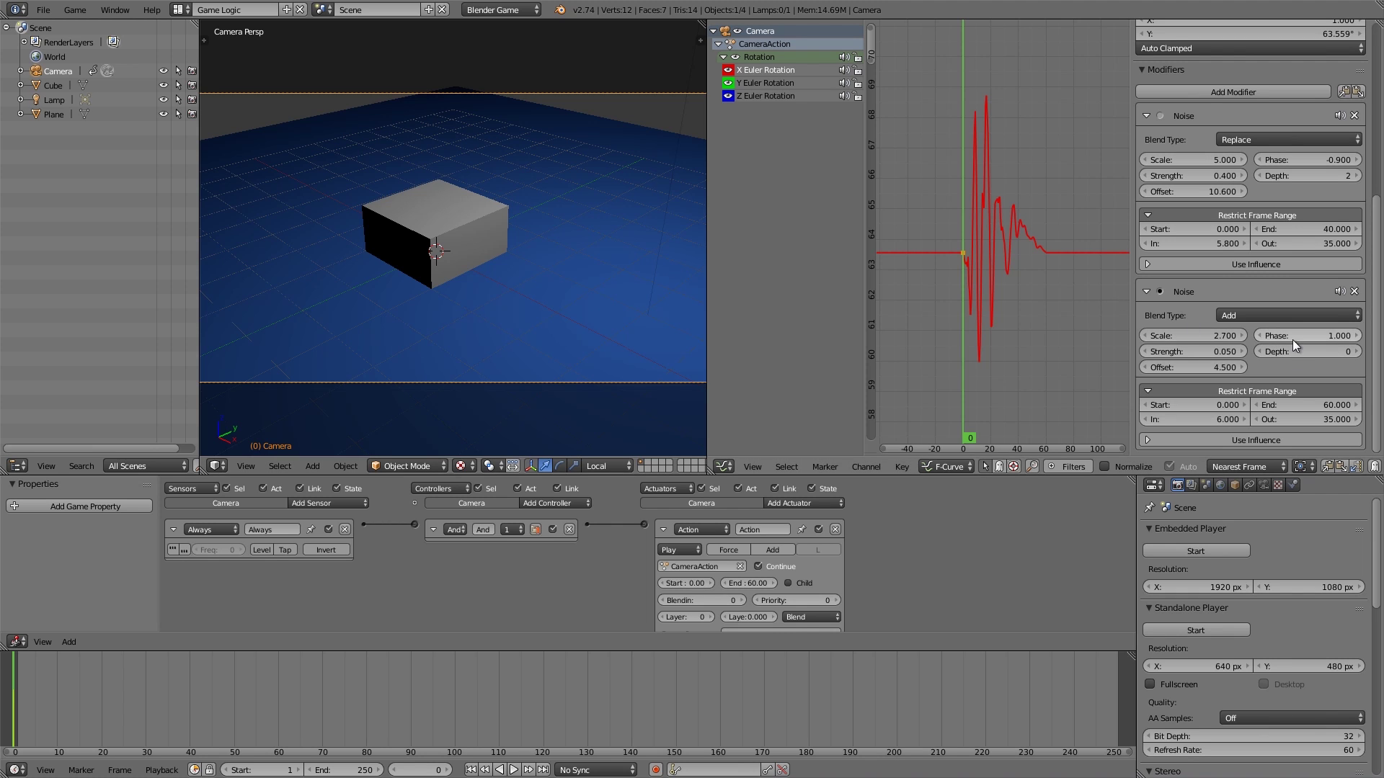
- Set the second Noise's phase to -1.3, depth 1 and scale 4.4, then preview
left_click_drag(1305, 336, 1275, 336)
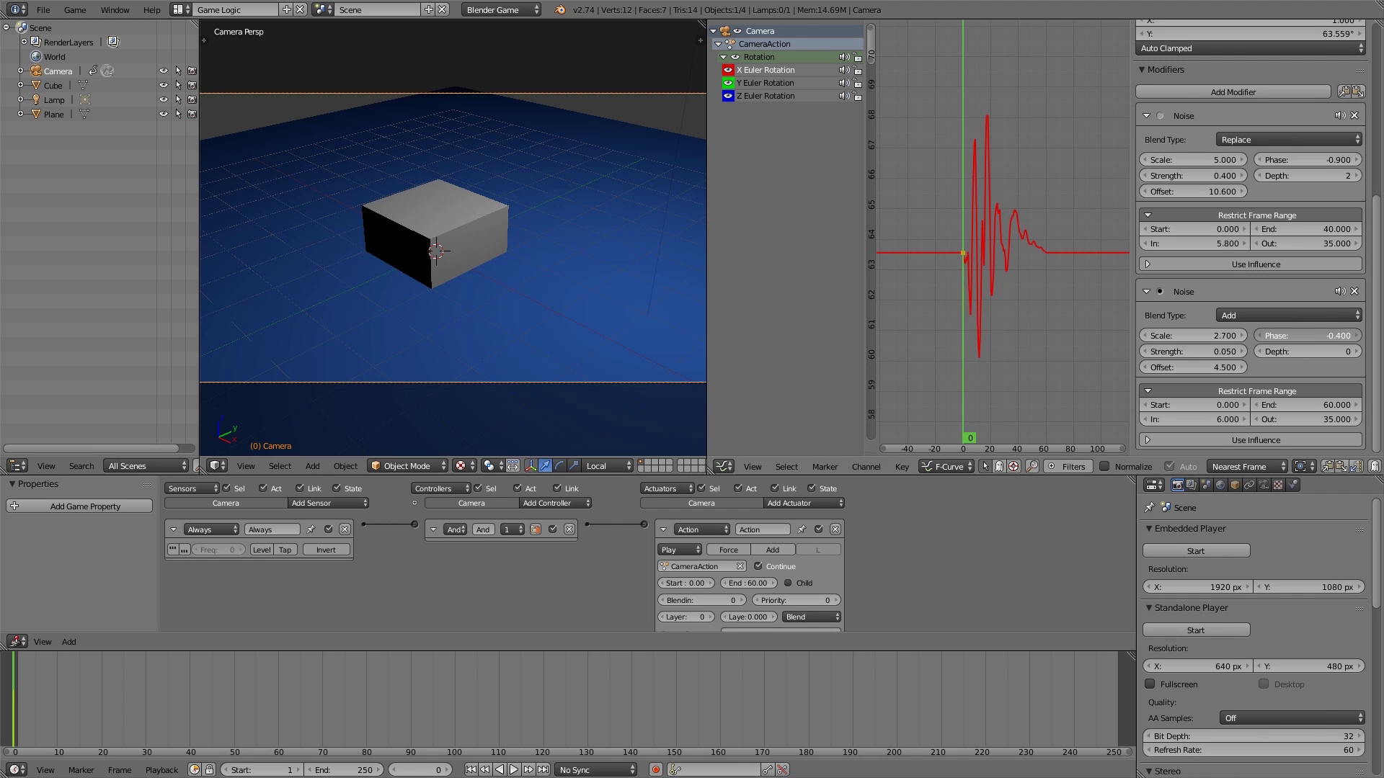
left_click_drag(1308, 335, 1268, 336)
left_click(1356, 352)
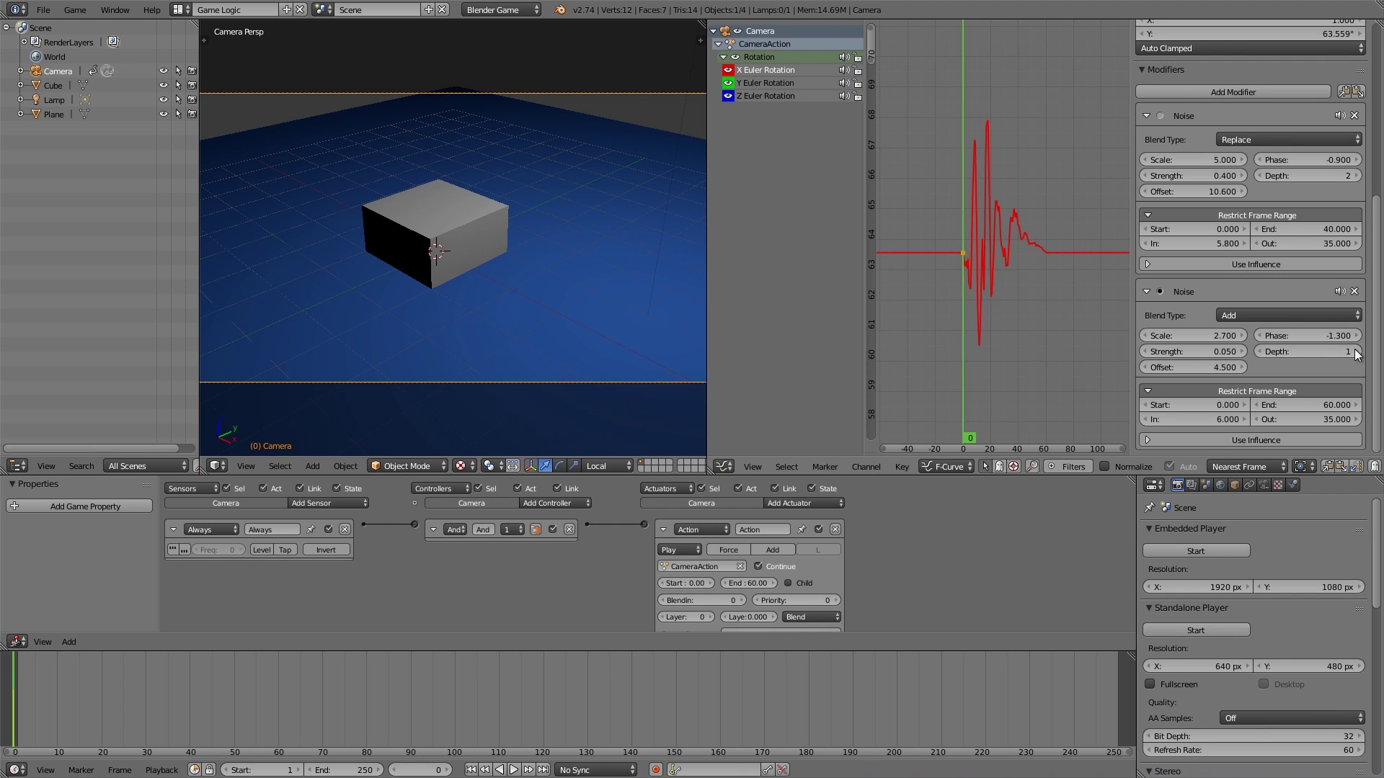
left_click(1356, 351)
left_click(1260, 351)
left_click_drag(1196, 336, 1271, 333)
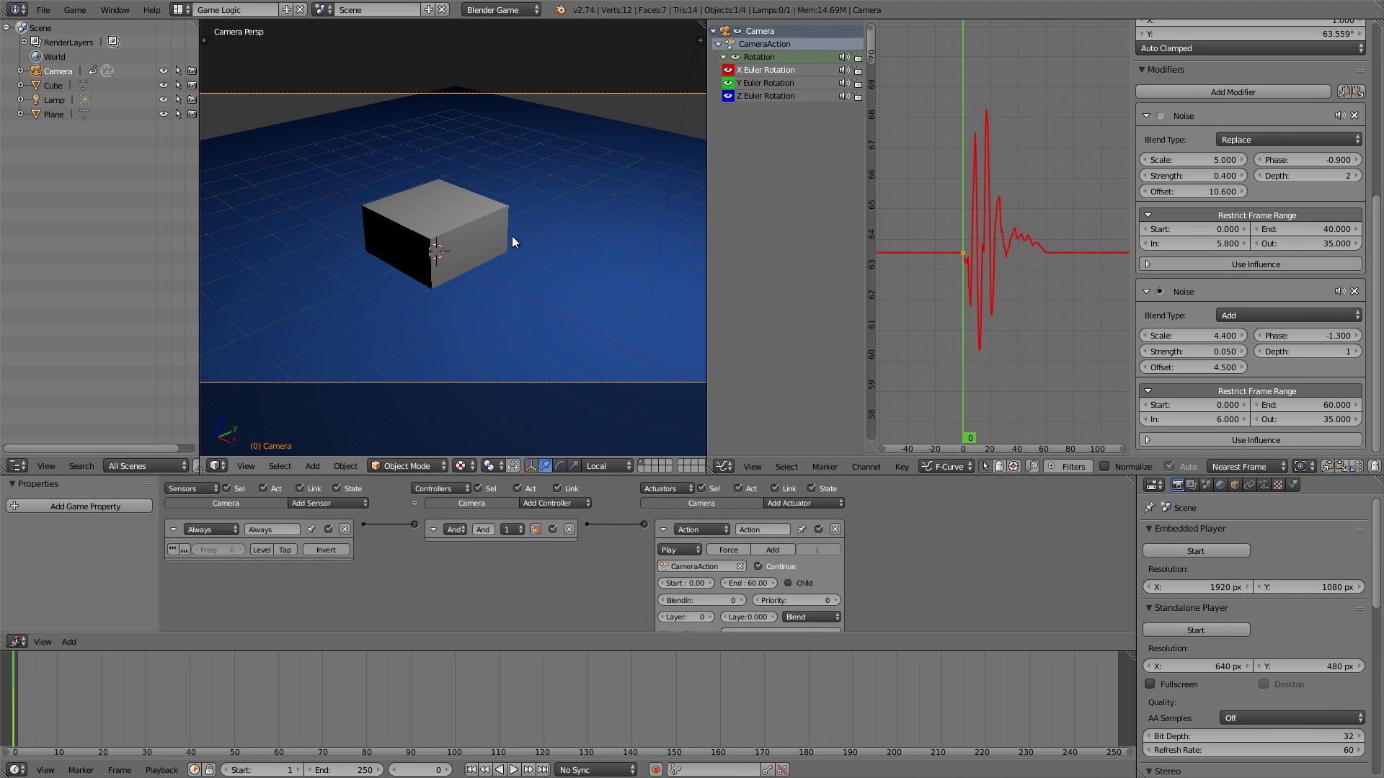
key("p")
key("Escape")
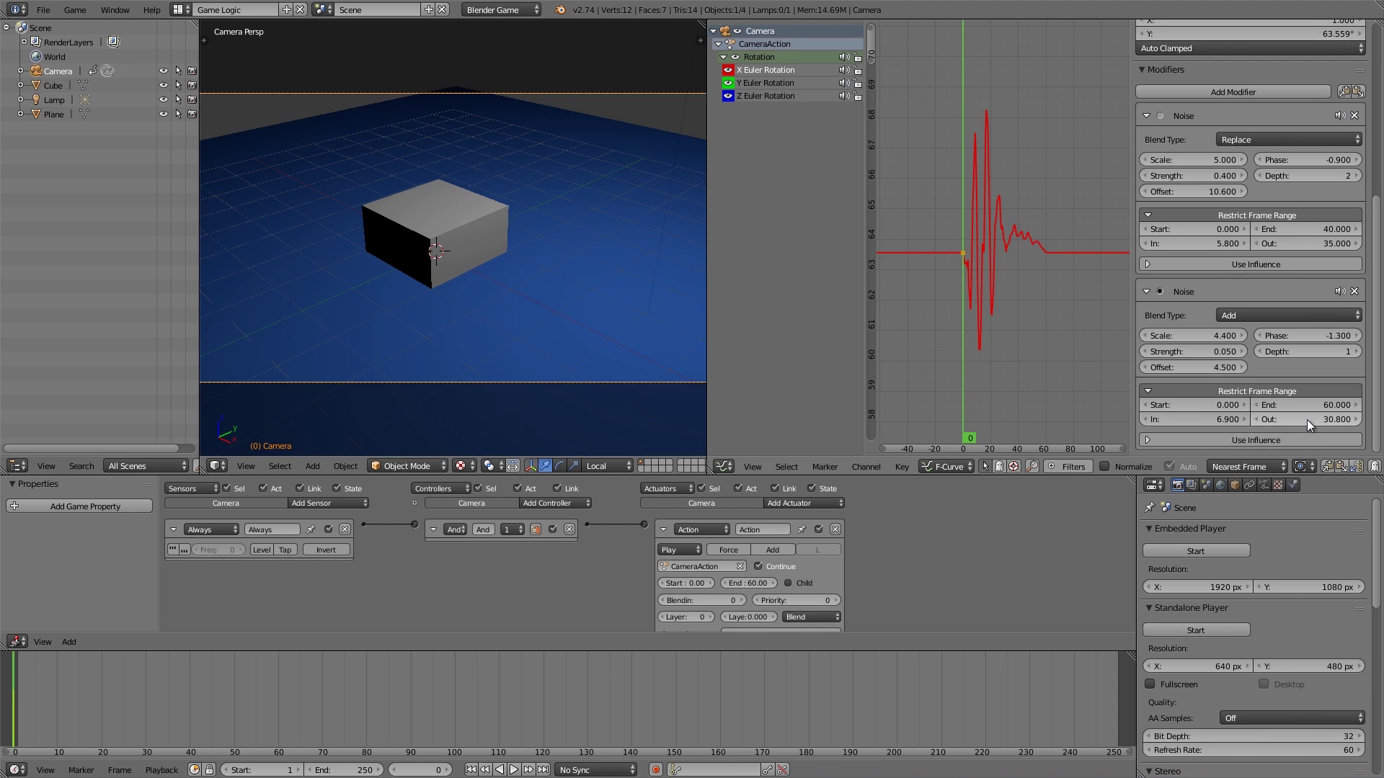
- Adjust the second Noise's blend frames, then paste both Noise modifiers onto the Y Euler Rotation curve
left_click_drag(1307, 419, 1283, 419)
scroll(1295, 319, "up", 5)
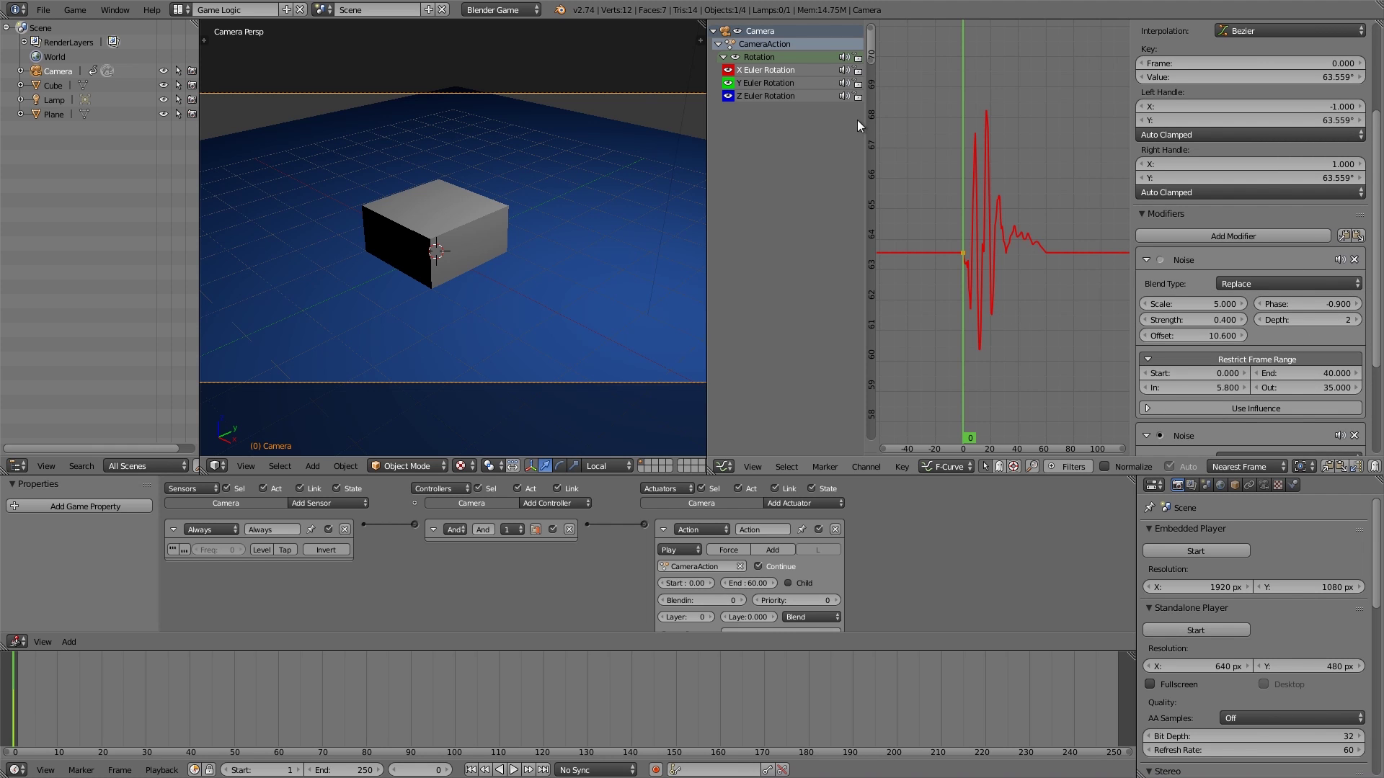
left_click(768, 84)
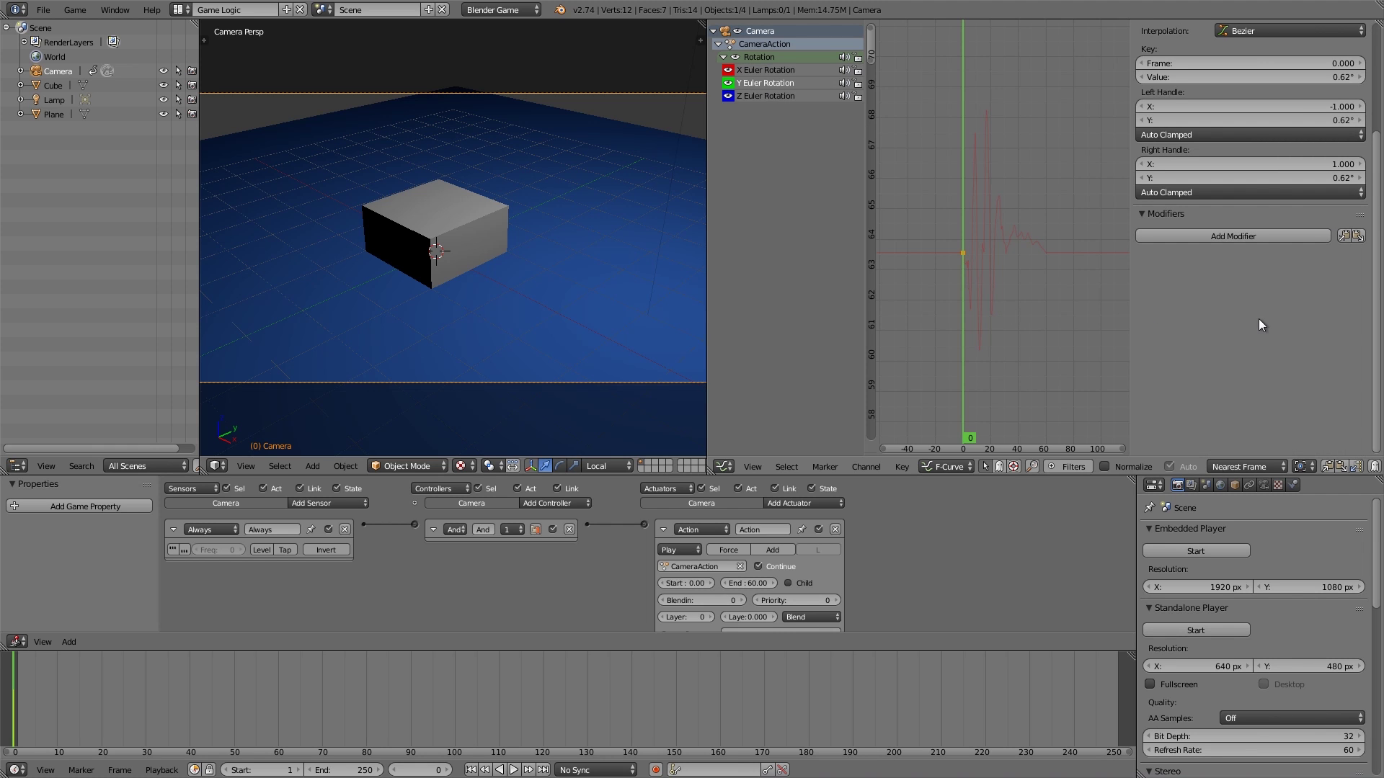
left_click(1357, 236)
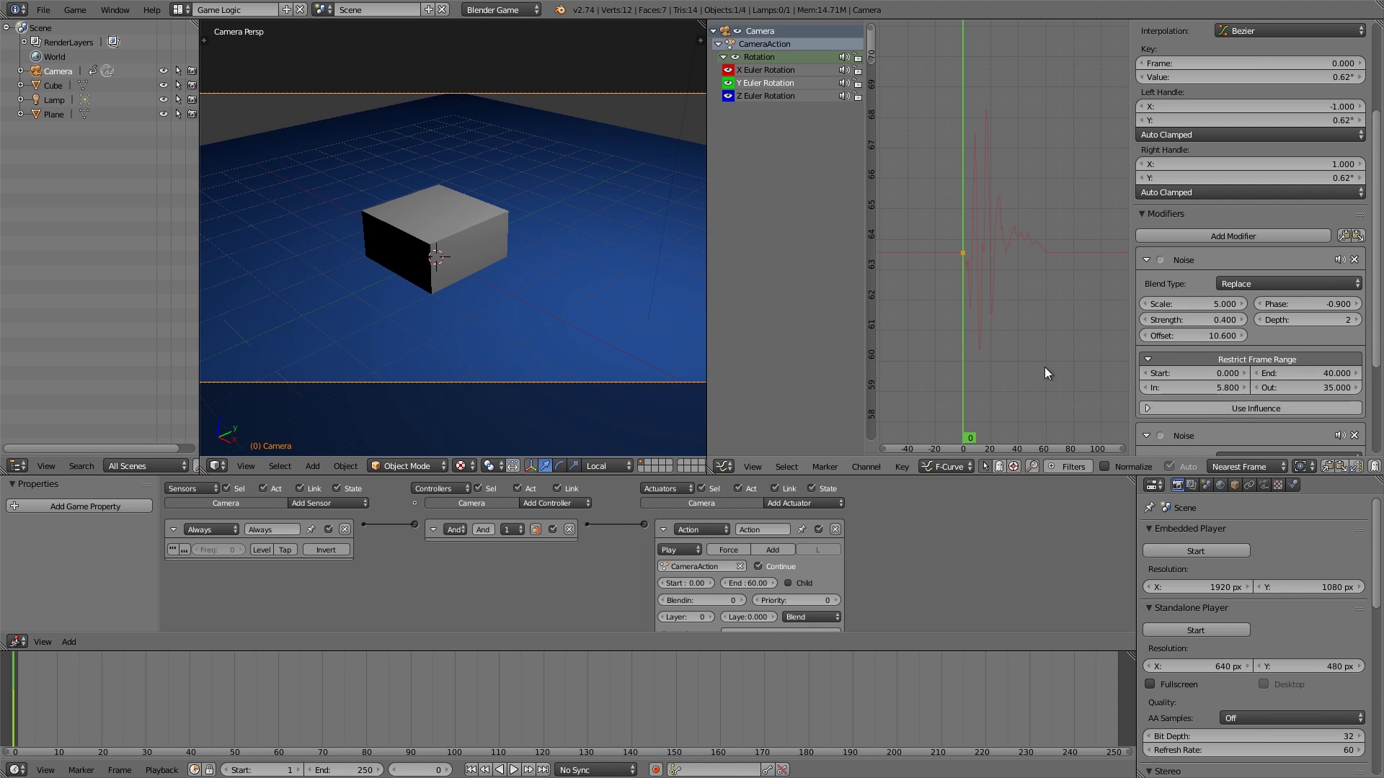
scroll(992, 305, "down", 3)
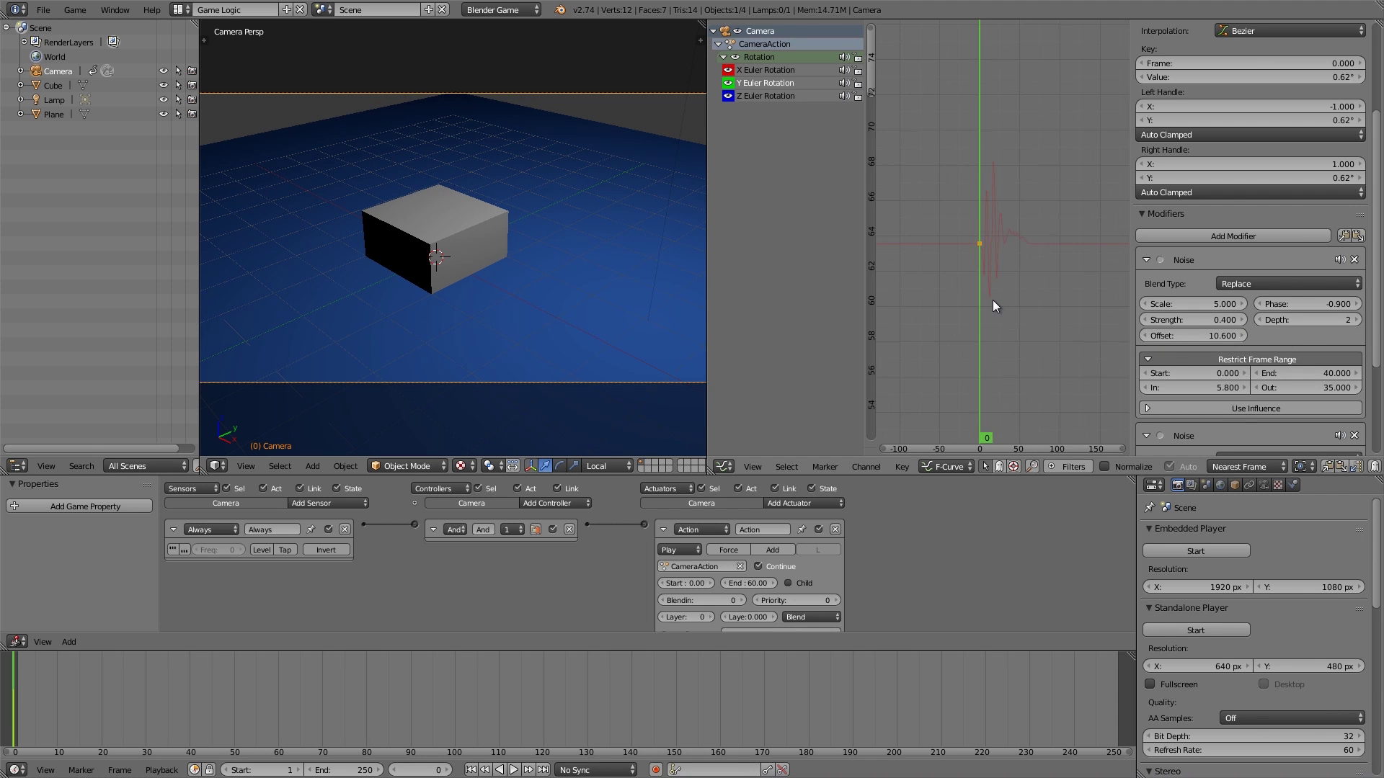
scroll(995, 302, "down", 6)
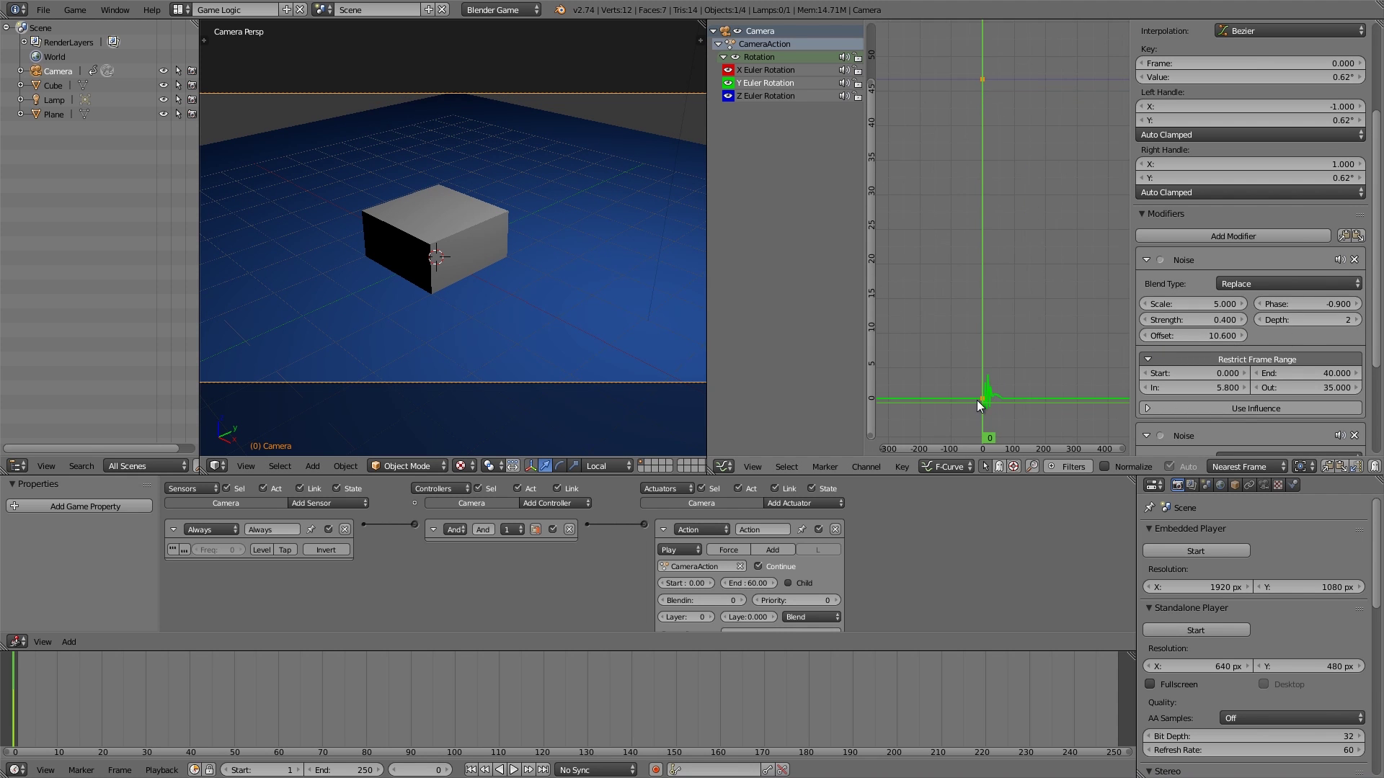
scroll(958, 335, "up", 6)
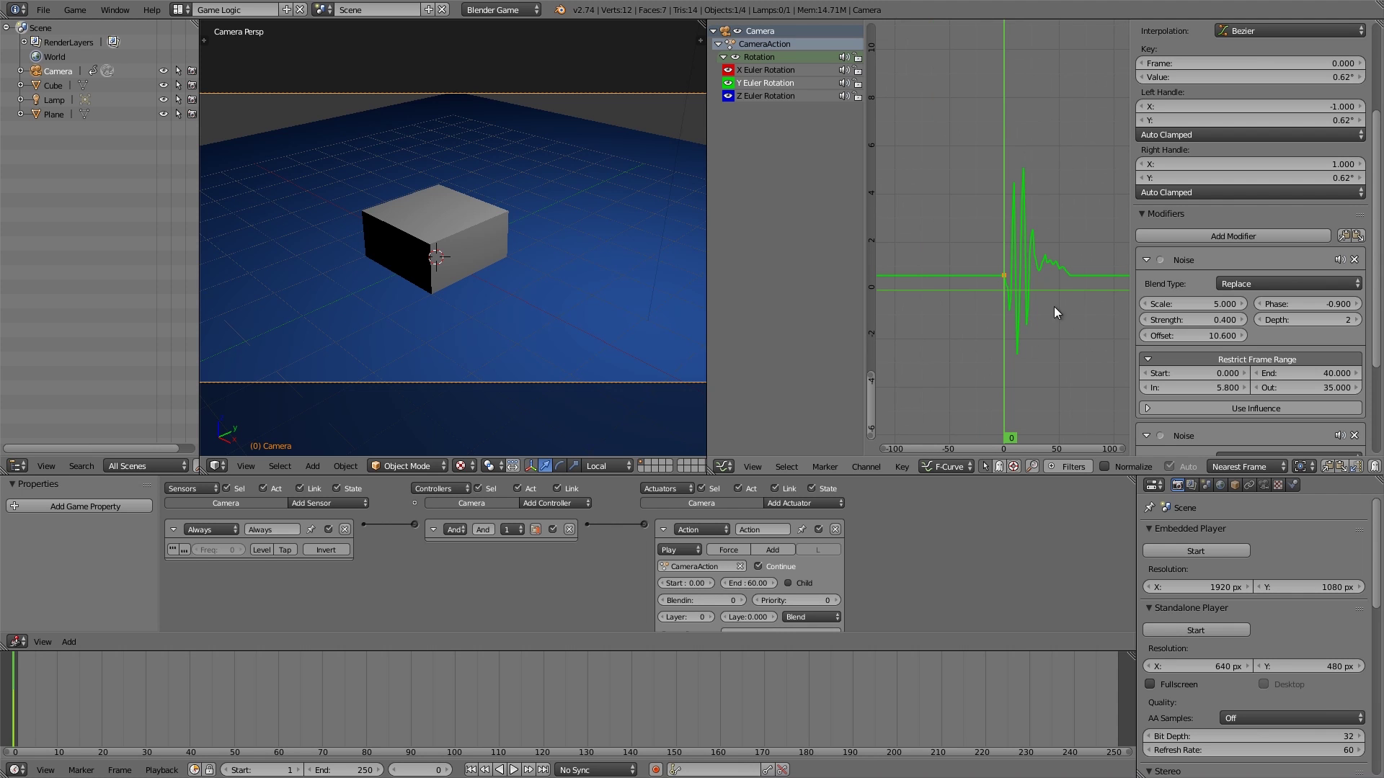
- Set the Y curve's first Noise offset to 24.300 and preview the shake several times
left_click_drag(1185, 336, 1209, 372)
scroll(1173, 347, "down", 5)
key("p")
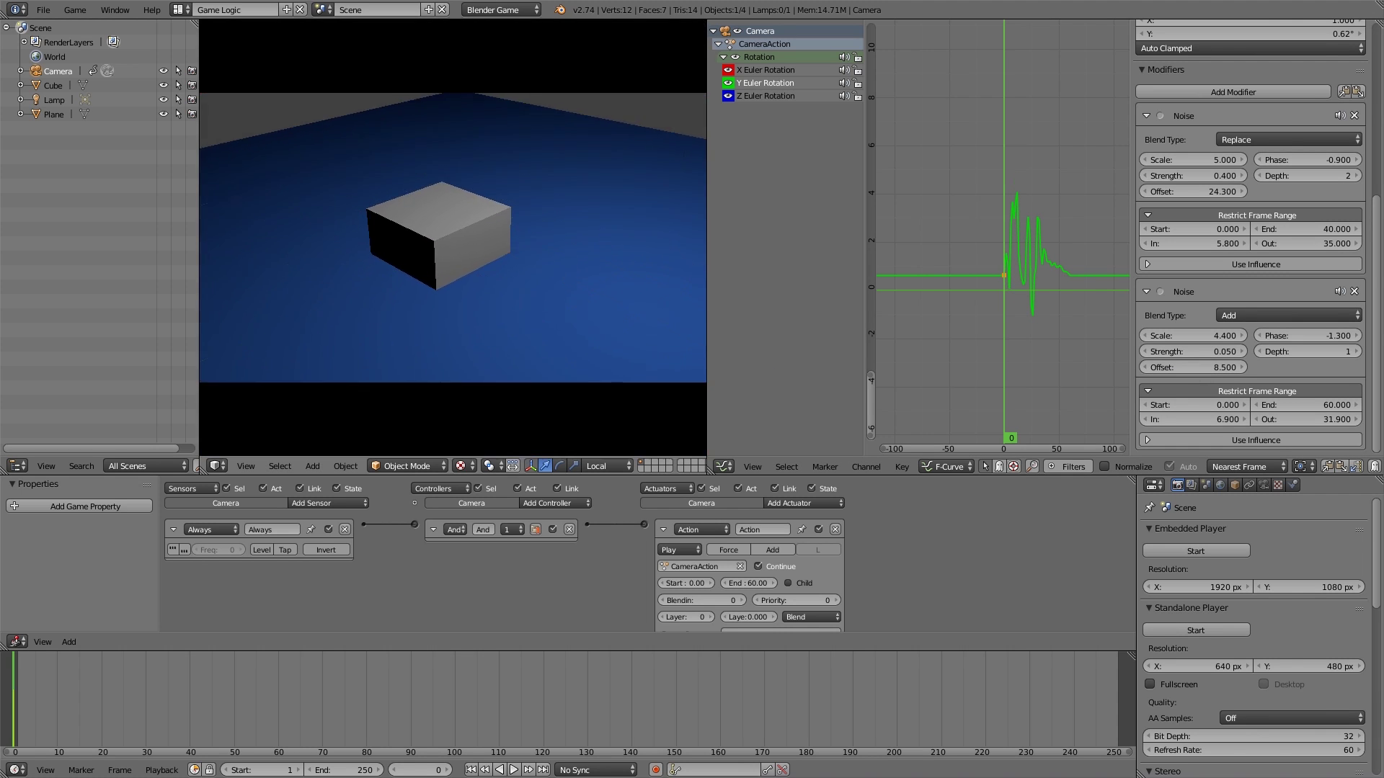
key("Escape")
key("p")
key("Escape")
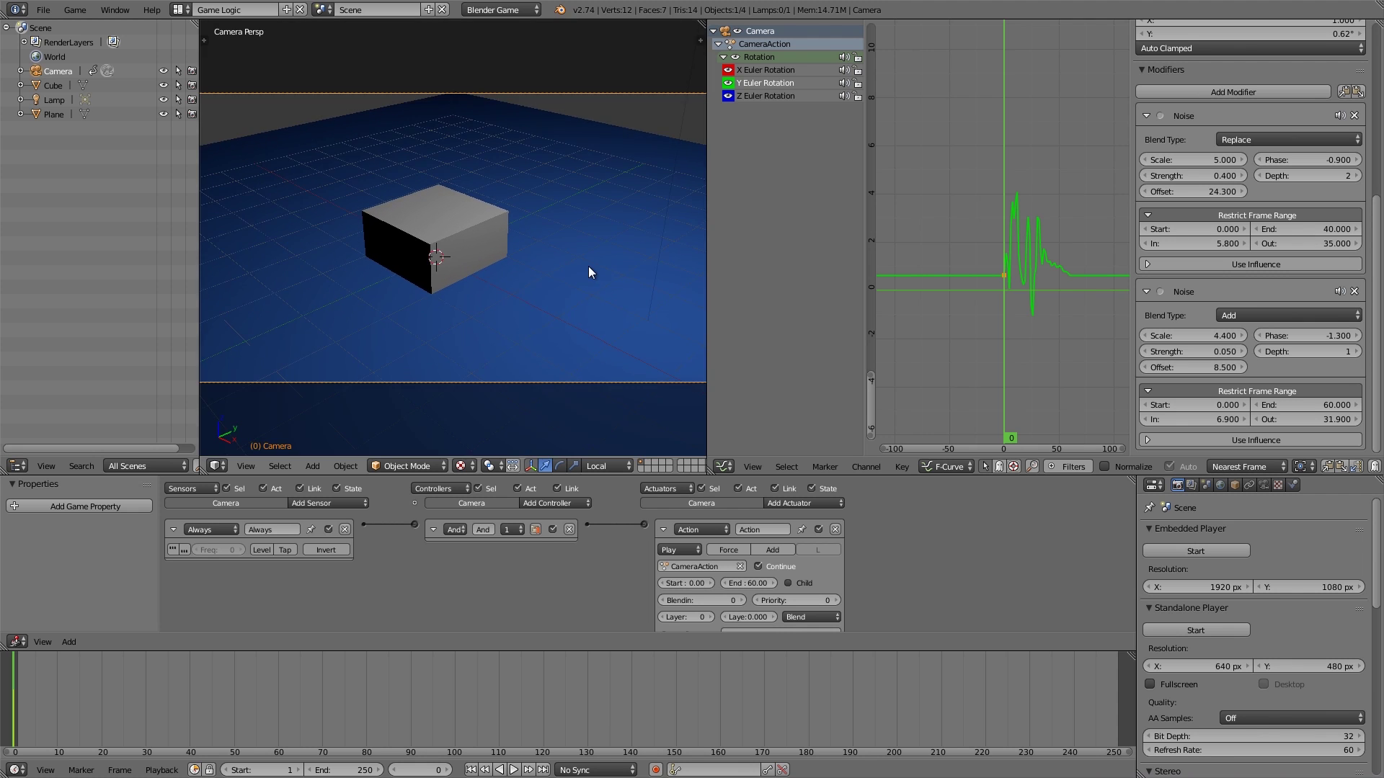
key("p")
key("Escape")
key("p")
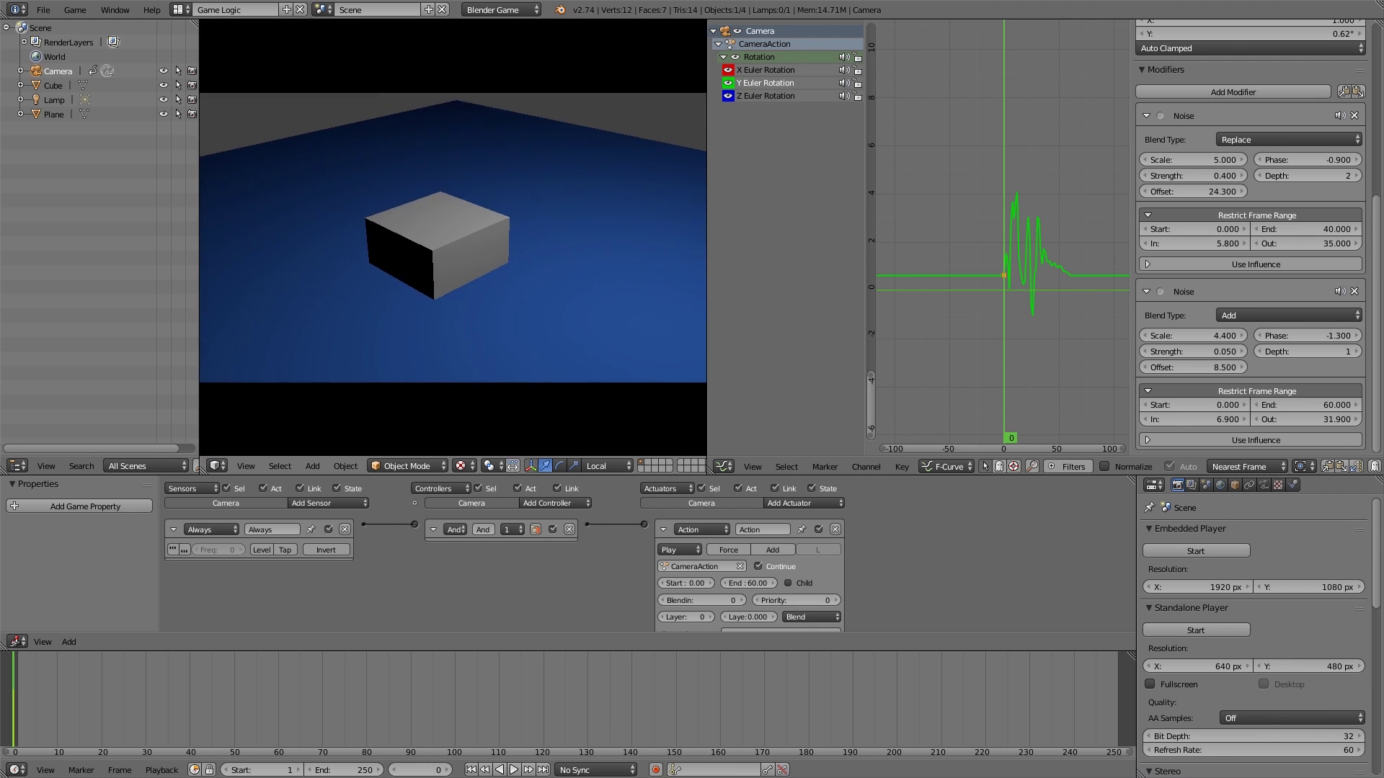
key("Escape")
key("p")
key("Escape")
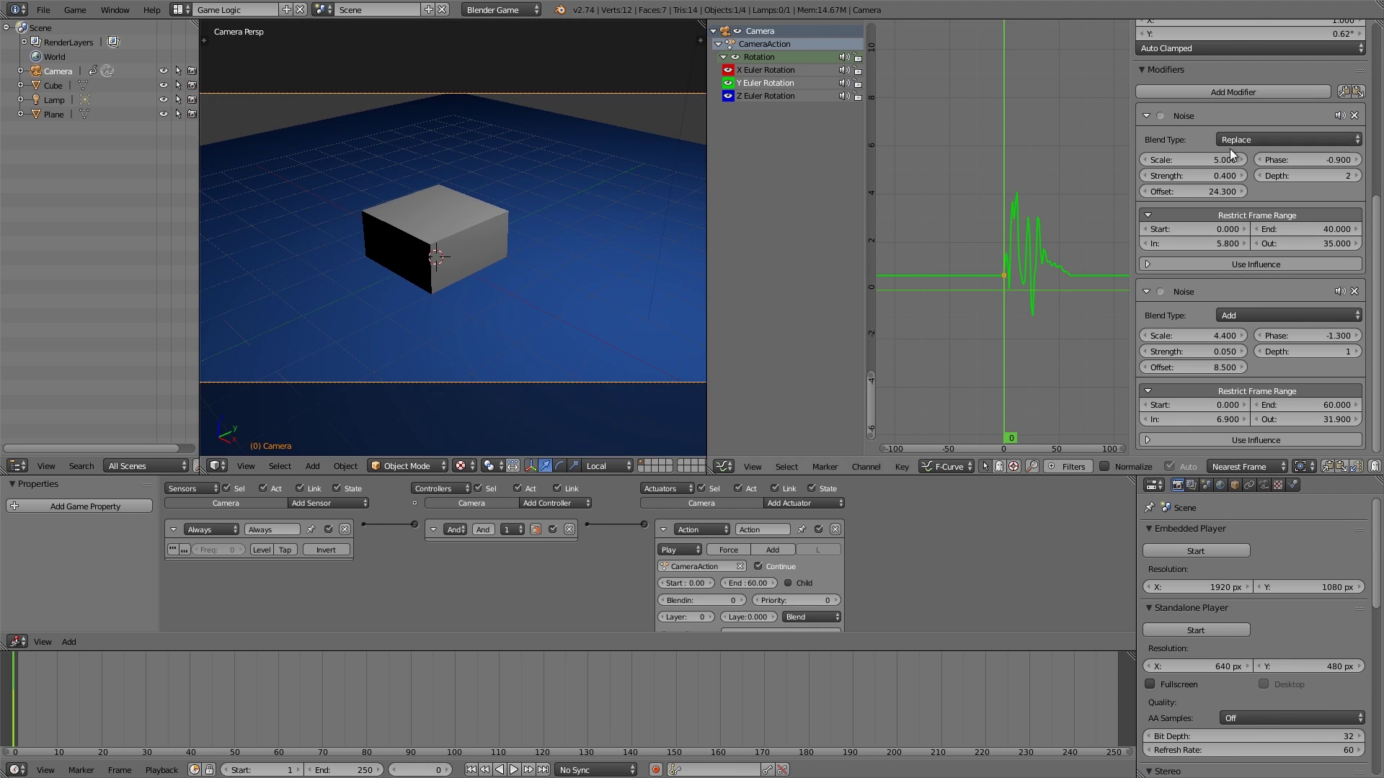
- Lower the first Noise's strength to 0.200 and preview the weaker shake
left_click(1145, 176)
left_click(1145, 176)
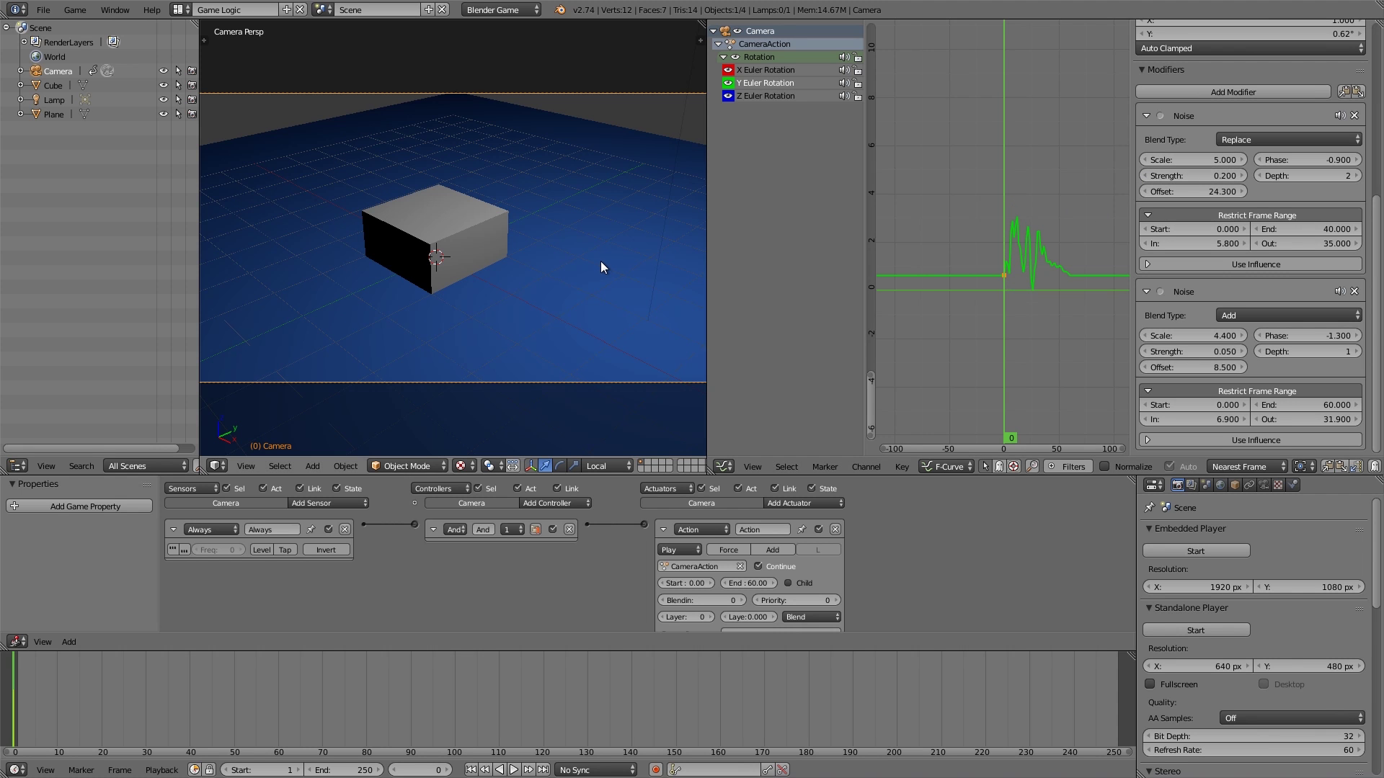
key("p")
key("Escape")
key("p")
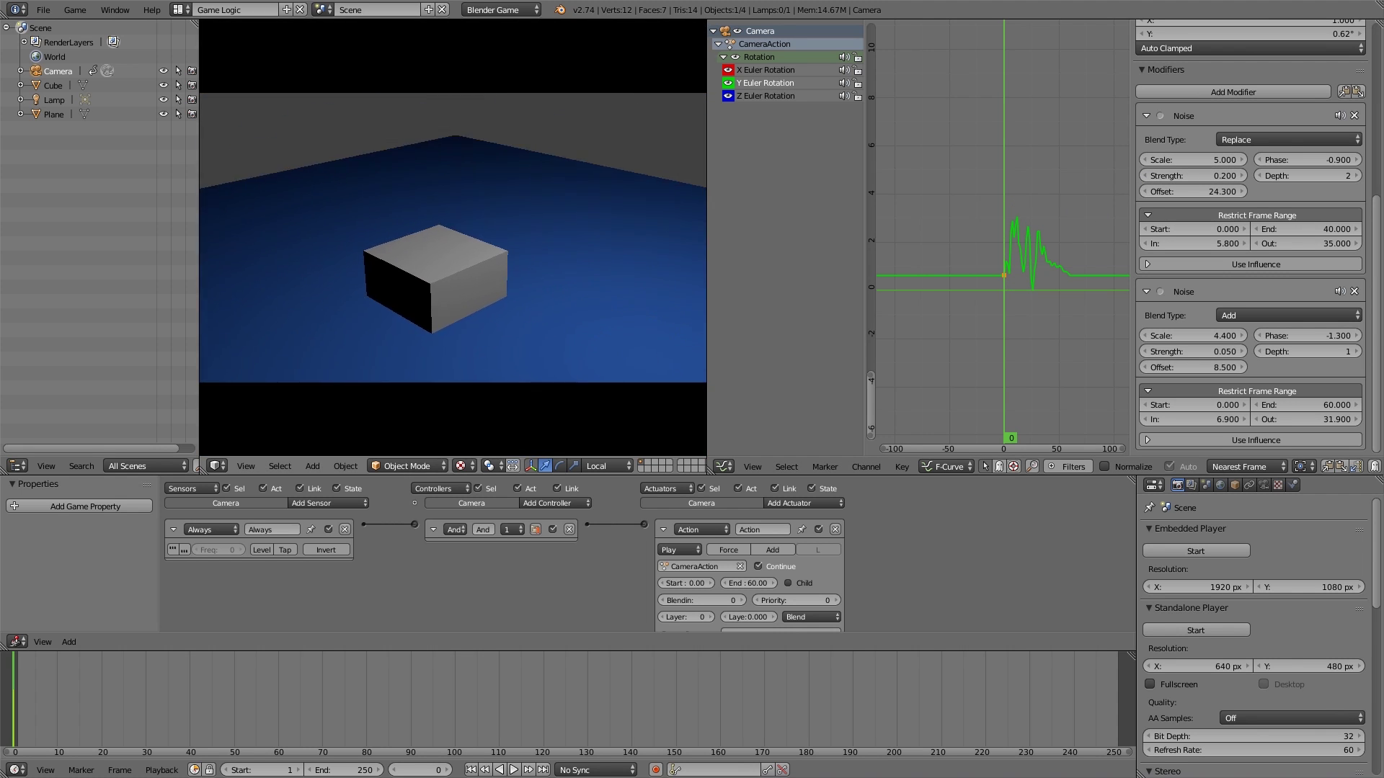
key("Escape")
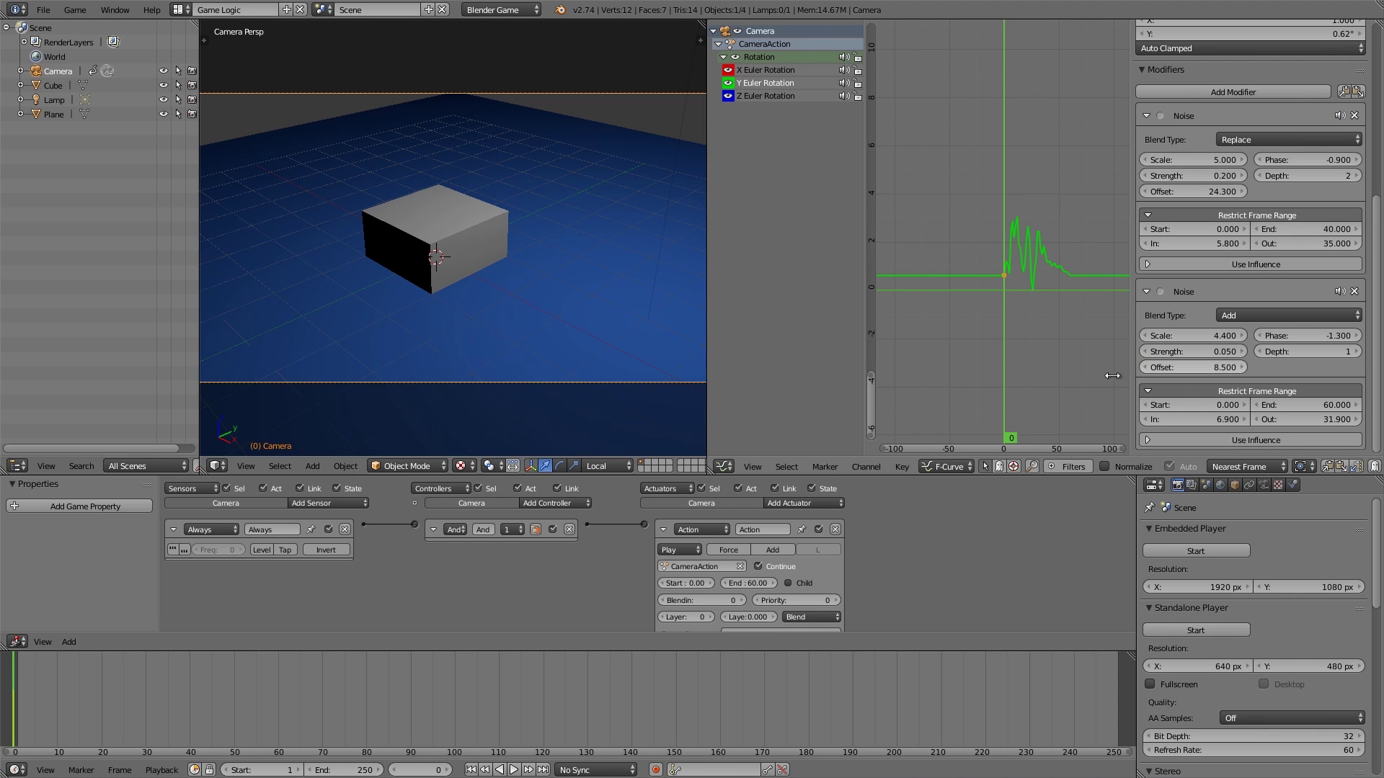
key("p")
key("Escape")
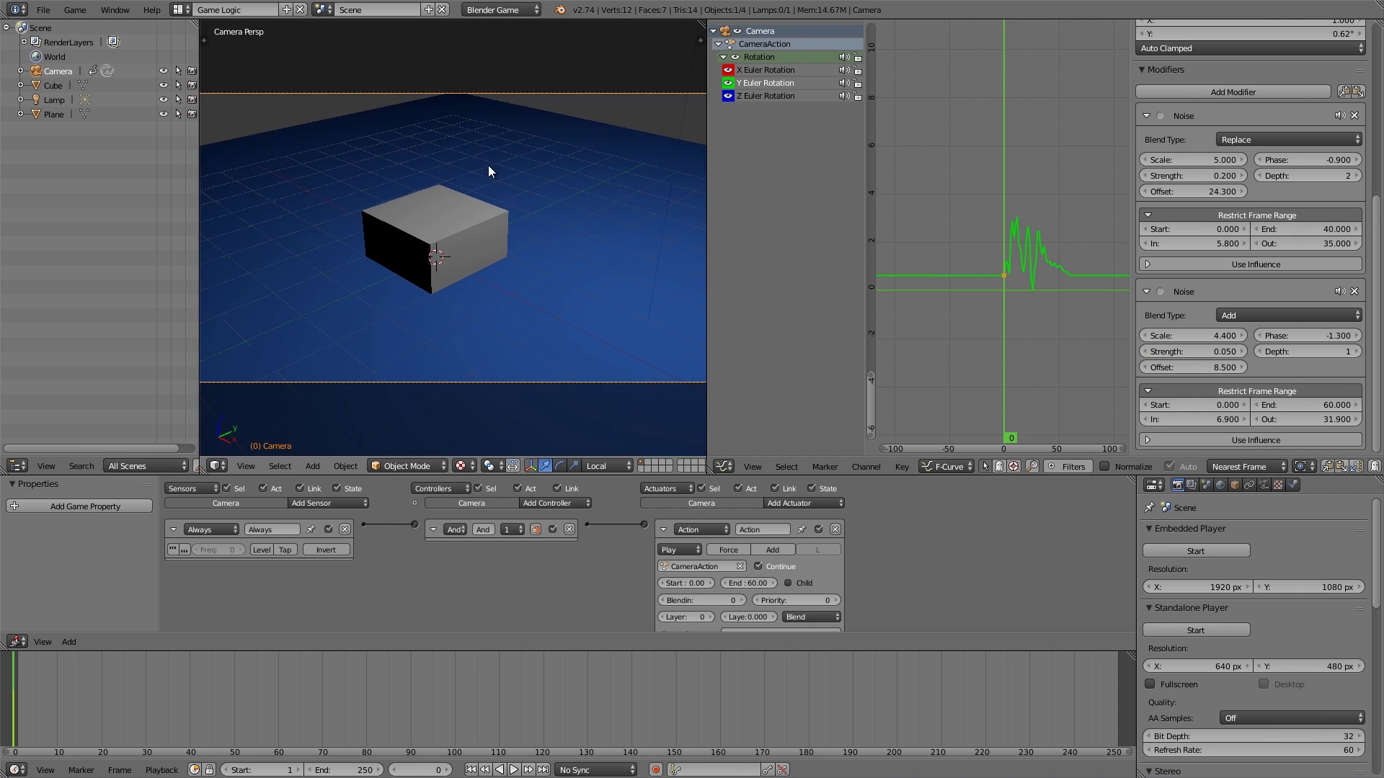
- Switch the second Noise's blend type to Subtract and preview the result
left_click(1243, 315)
left_click(1243, 267)
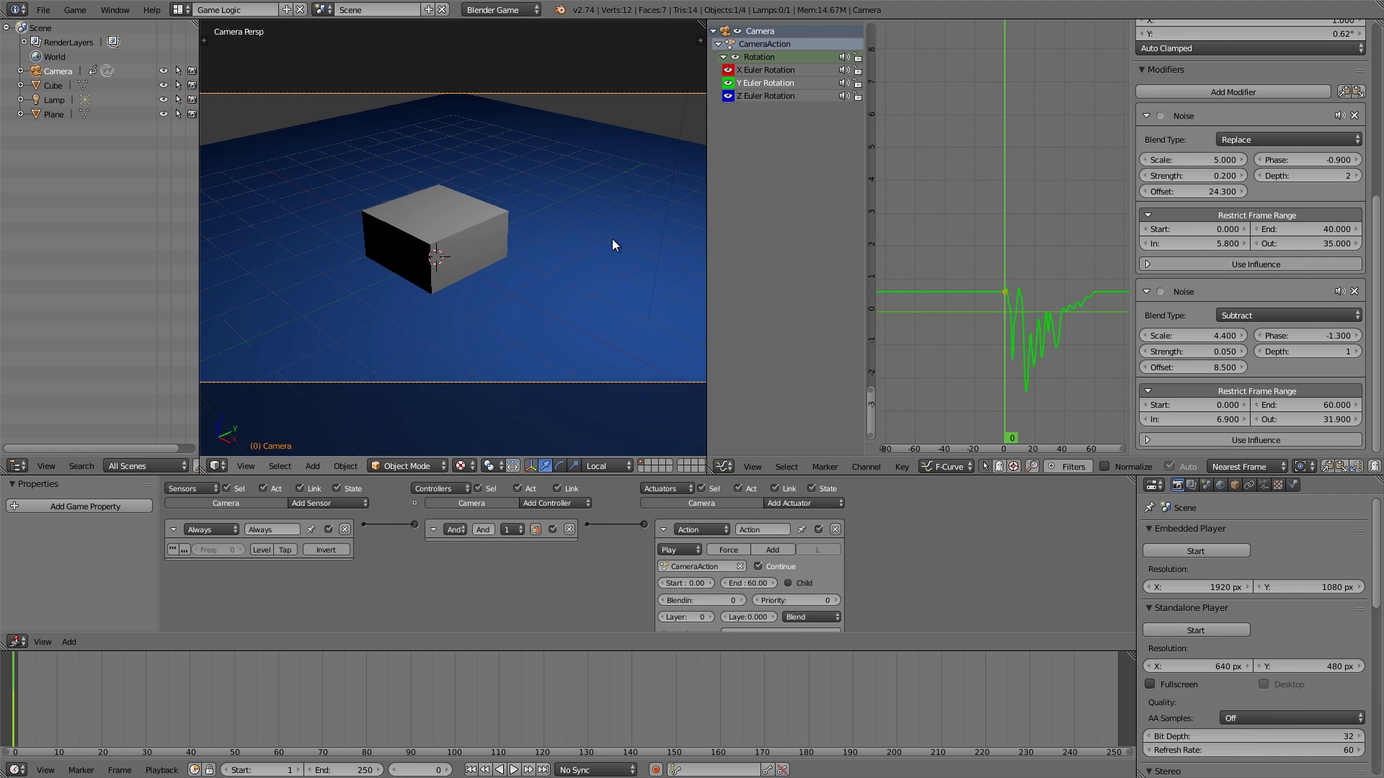
key("p")
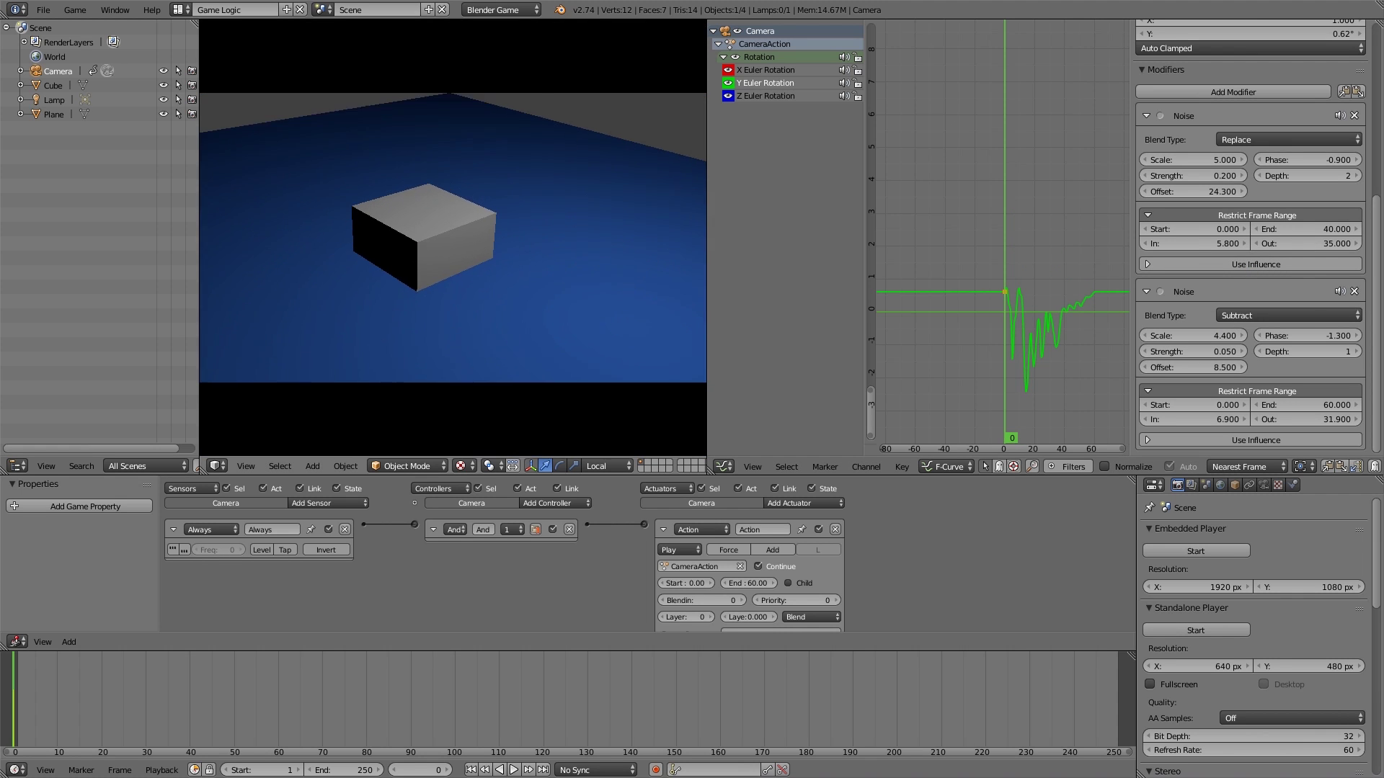
key("Escape")
key("p")
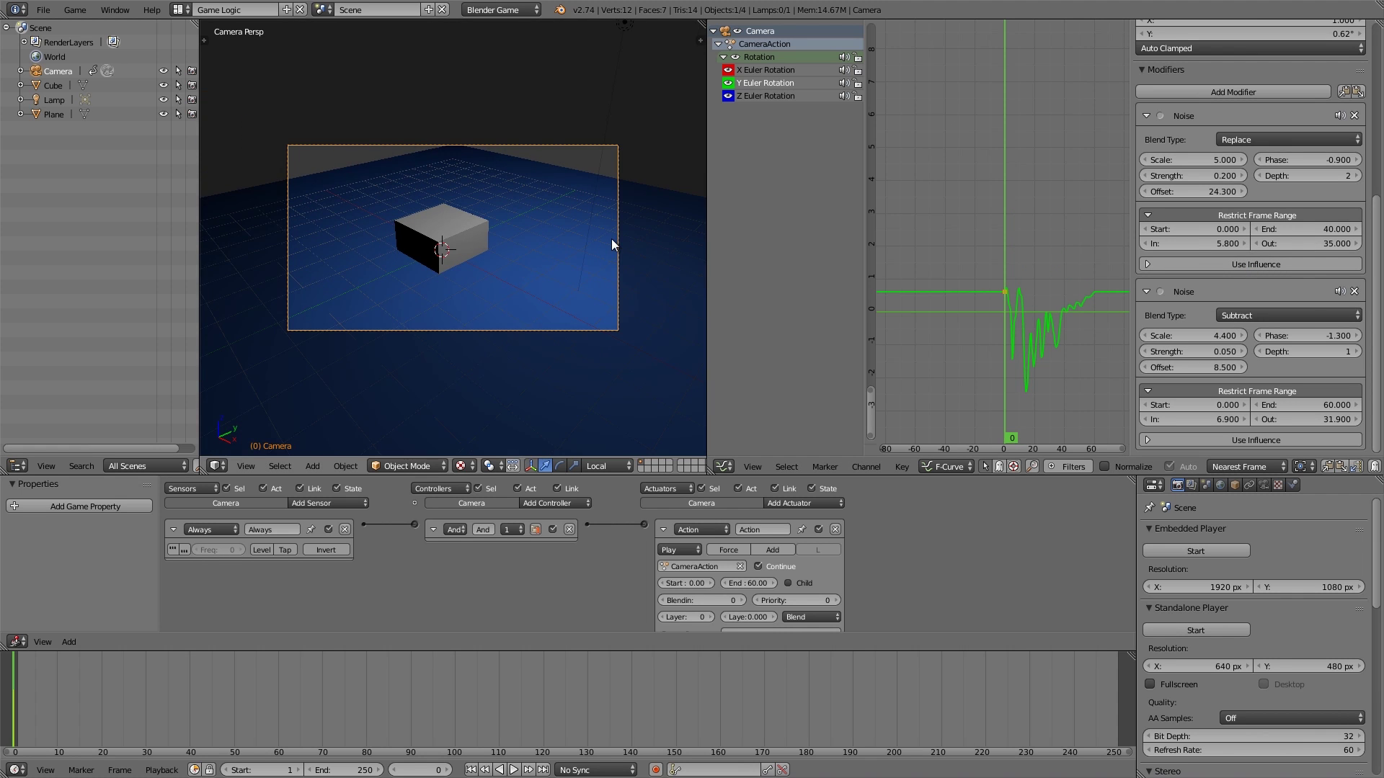
key("Escape")
key("p")
key("Escape")
- Set the Y rotation curve's Noise strengths to 0.100 and 0.040
left_click(1201, 179)
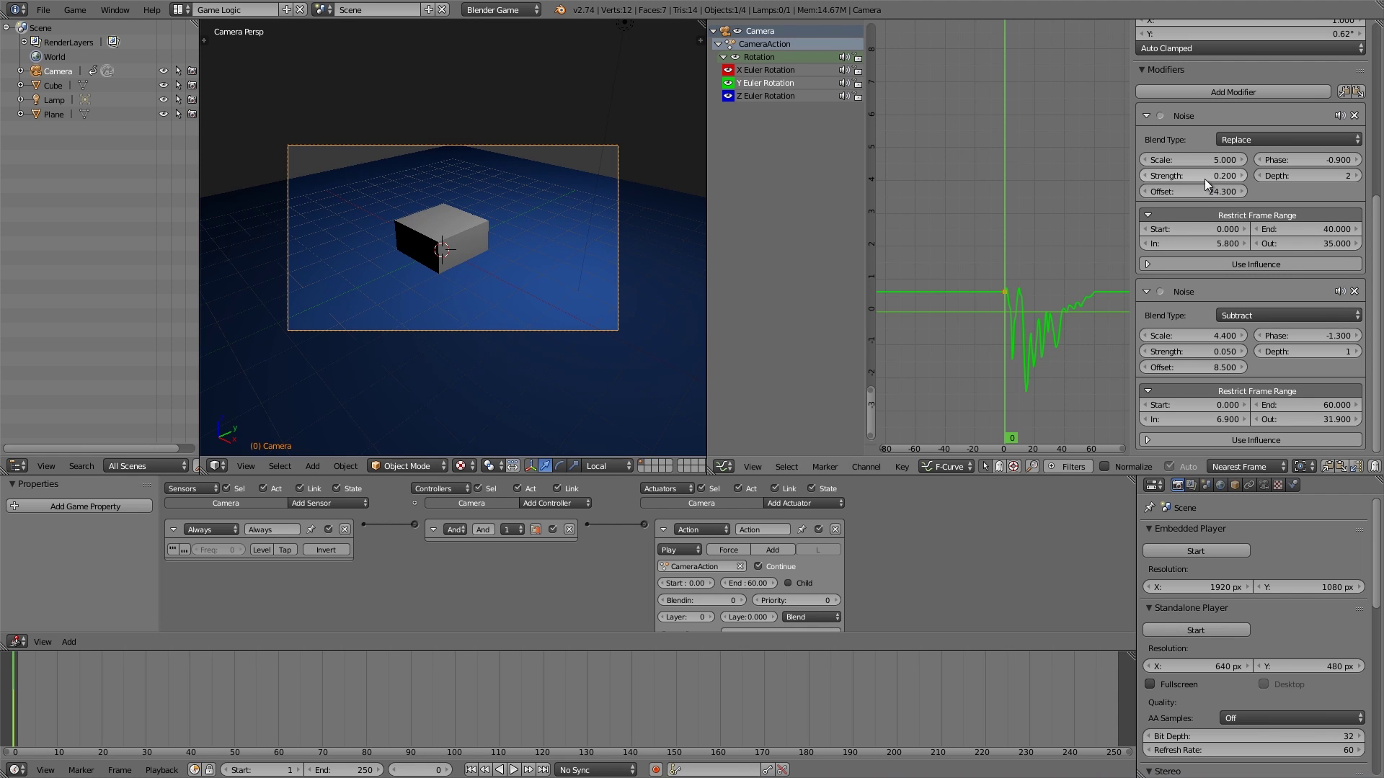
key("BackSpace")
type("0.1")
key("Return")
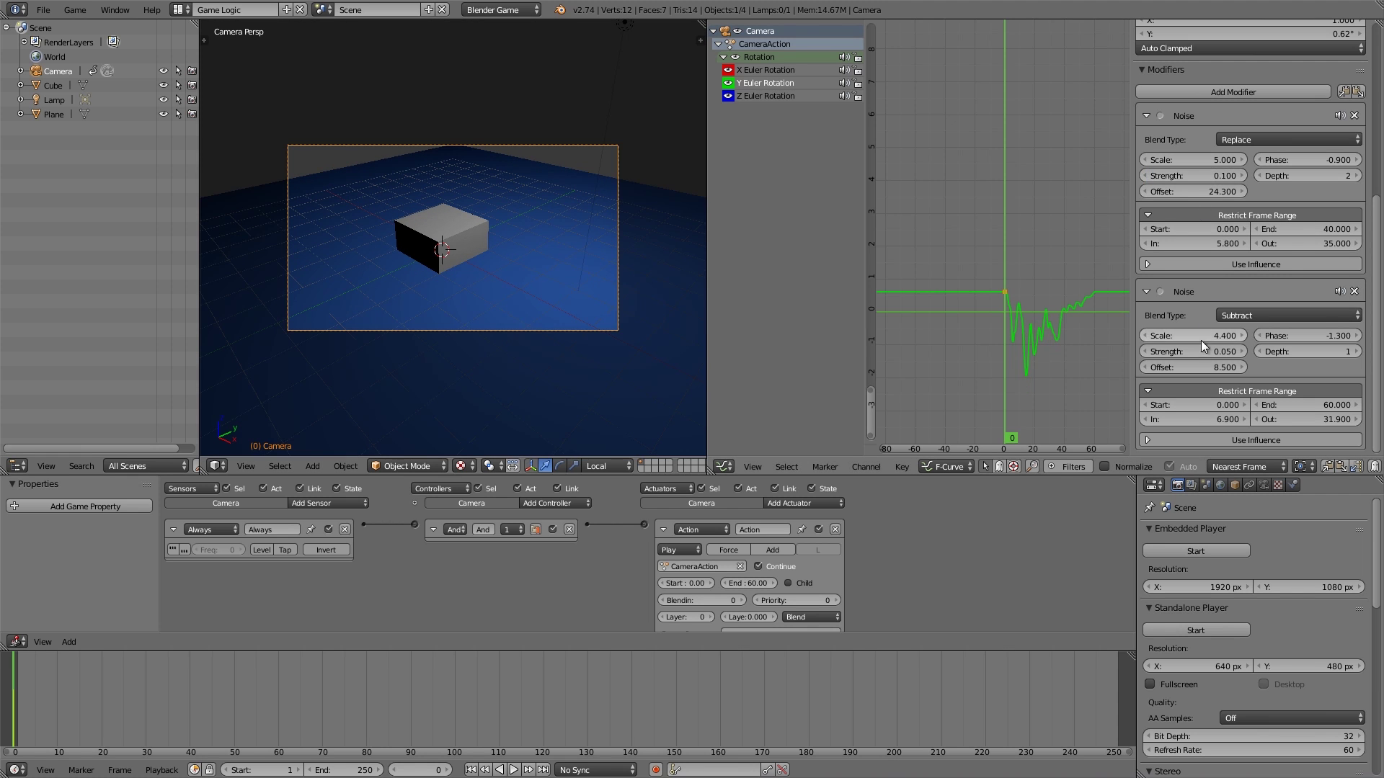
left_click(1193, 351)
key("BackSpace")
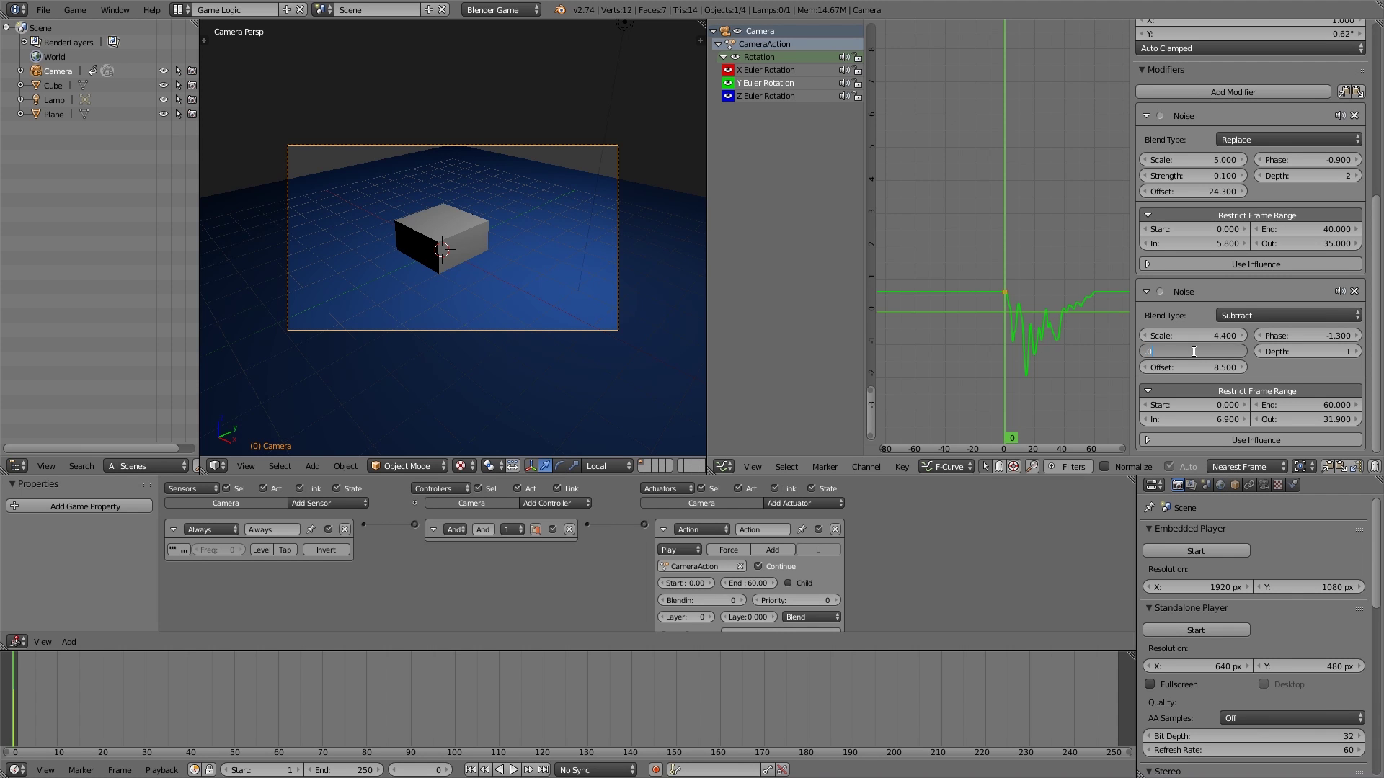
type("0")
key("Return")
scroll(1317, 234, "up", 10)
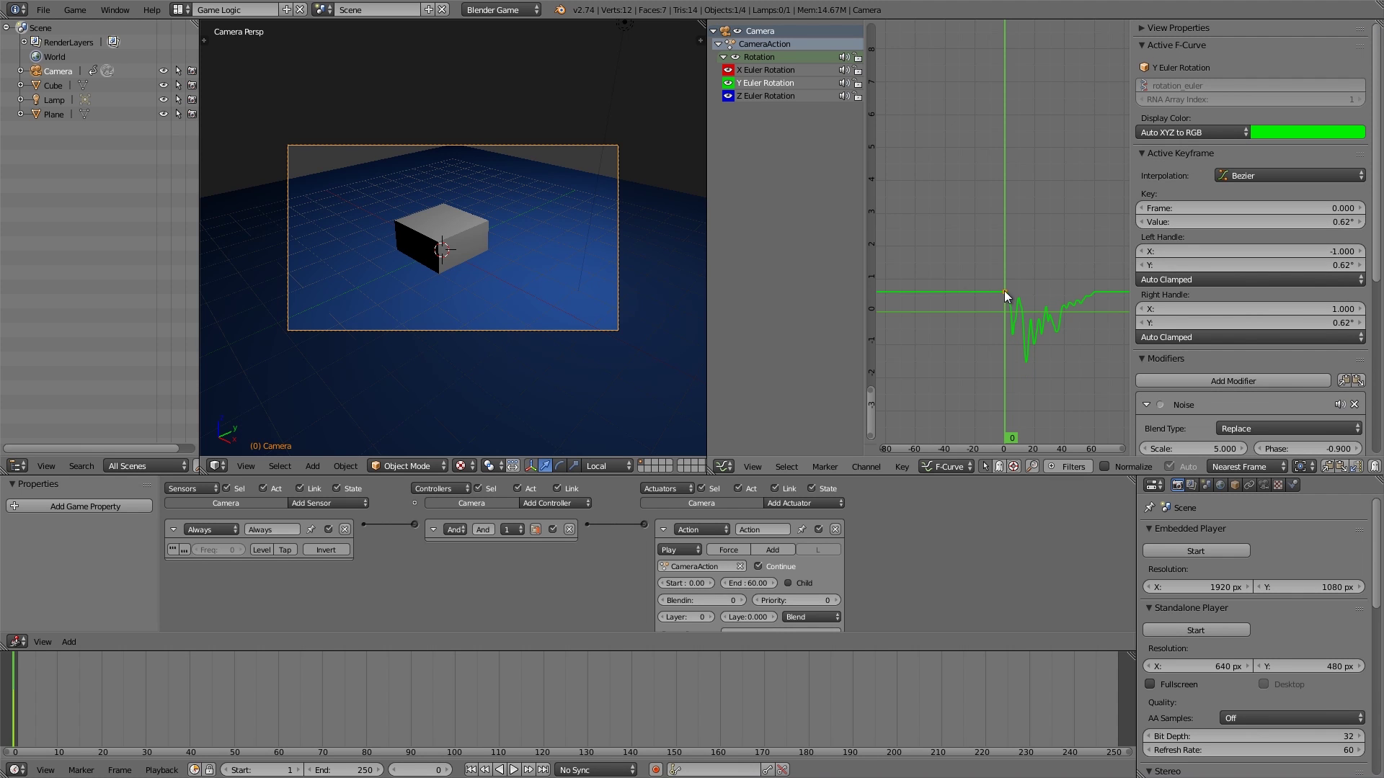
scroll(1004, 291, "down", 2)
- On the X Euler Rotation curve, set the Noise strengths to 0.300 and 0.040
left_click(775, 67)
scroll(1226, 352, "down", 8)
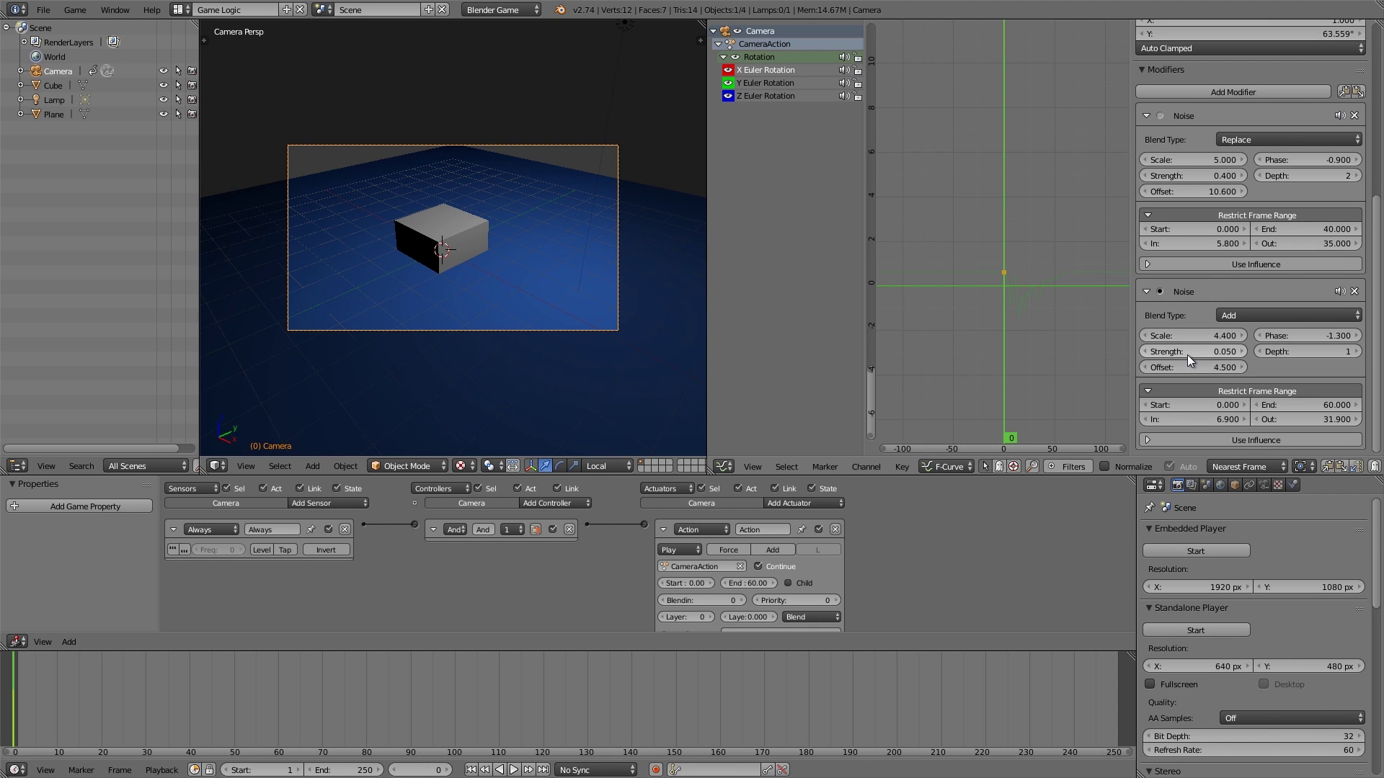
scroll(1191, 352, "up", 1)
left_click(1186, 204)
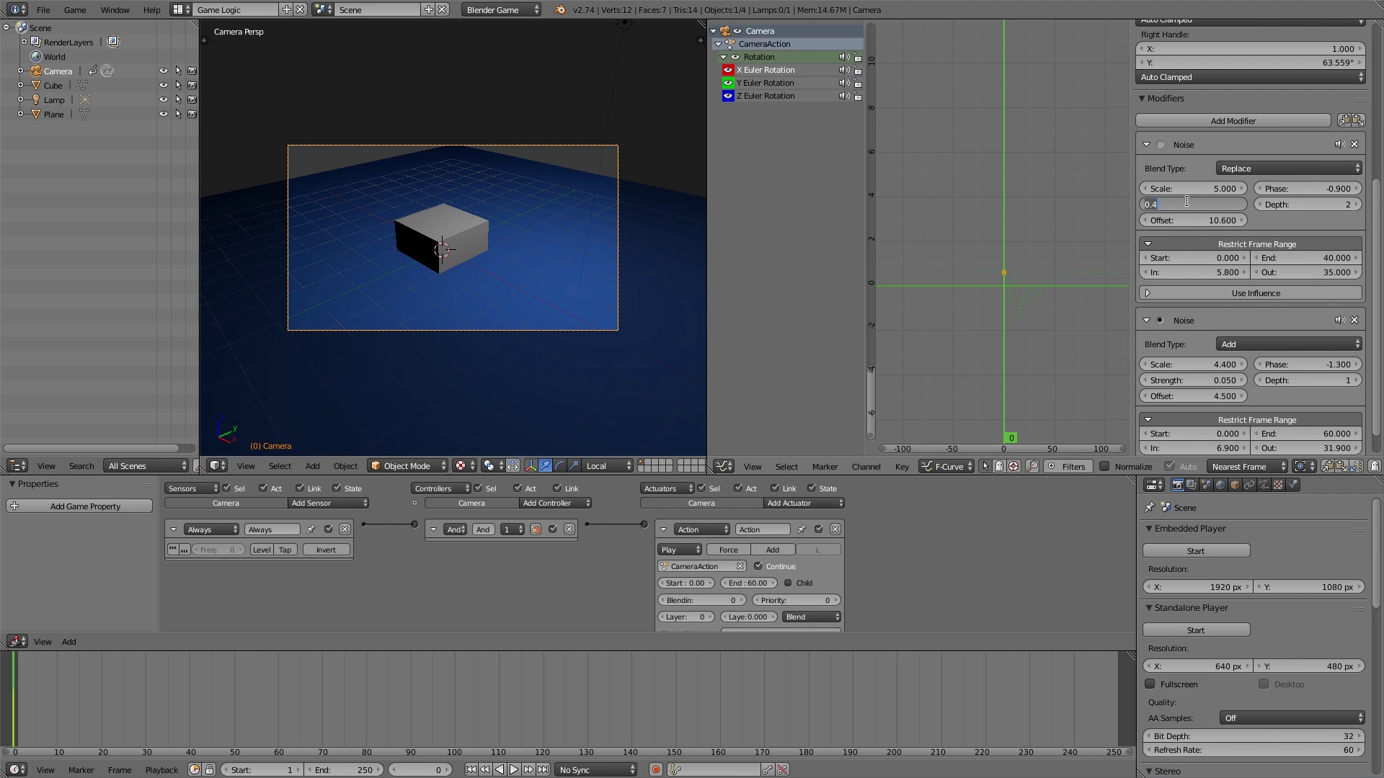
type("0.3")
key("Return")
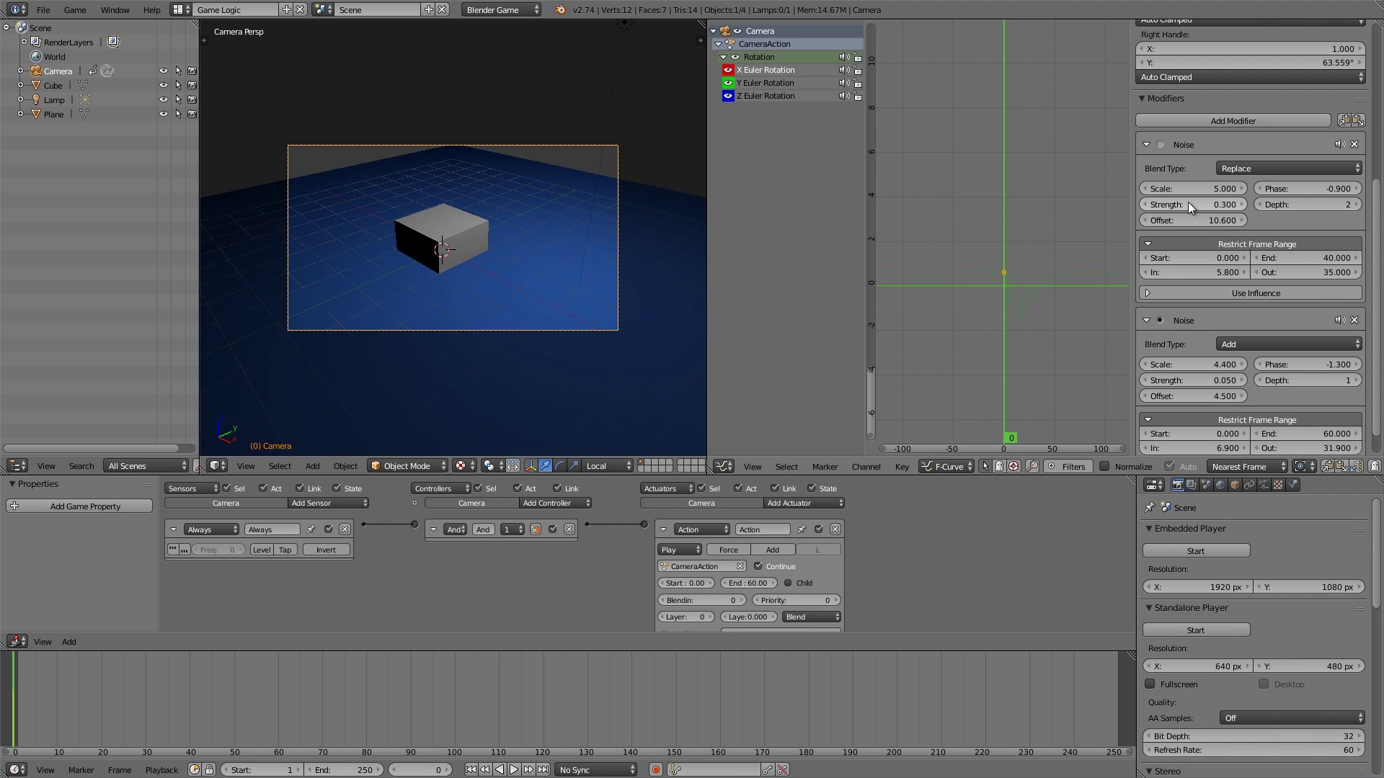
left_click(1191, 382)
key("BackSpace")
type(".04")
key("Return")
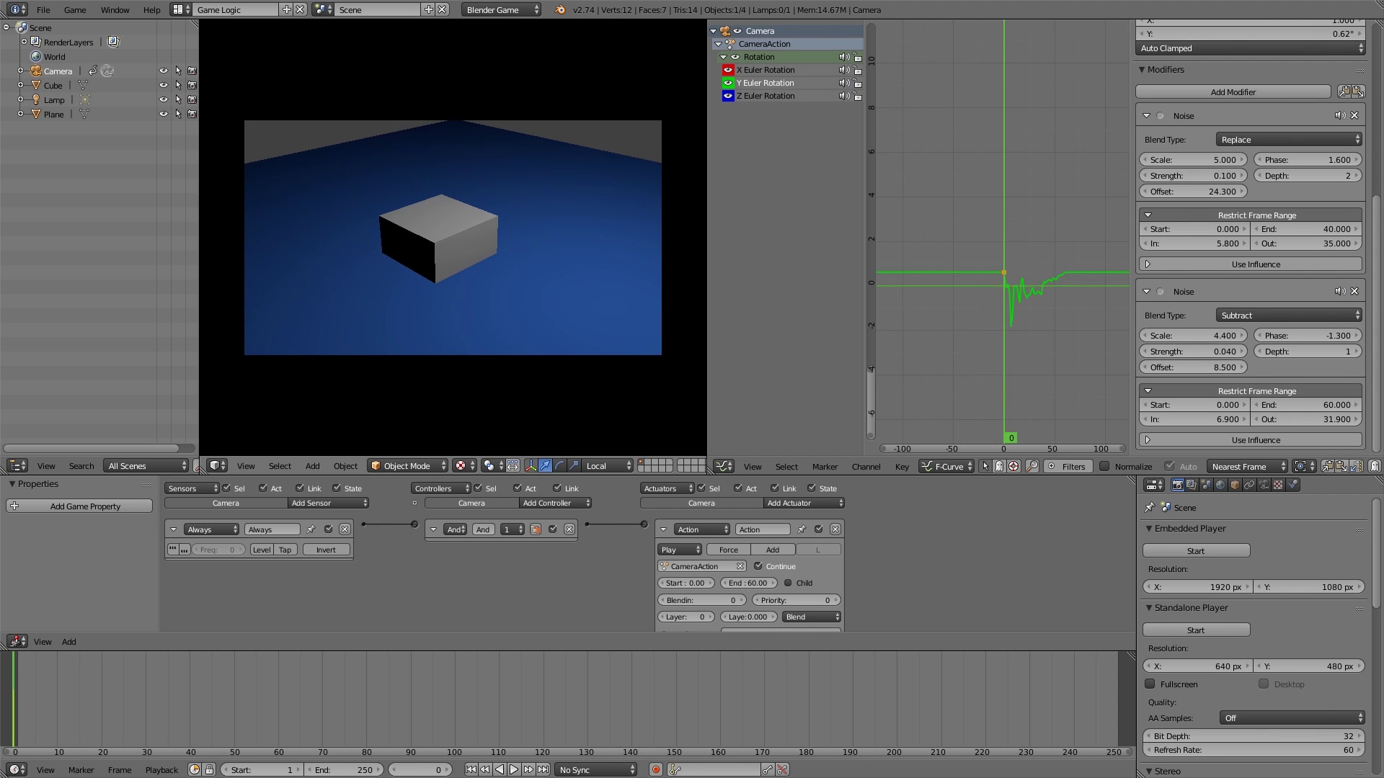
key("Escape")
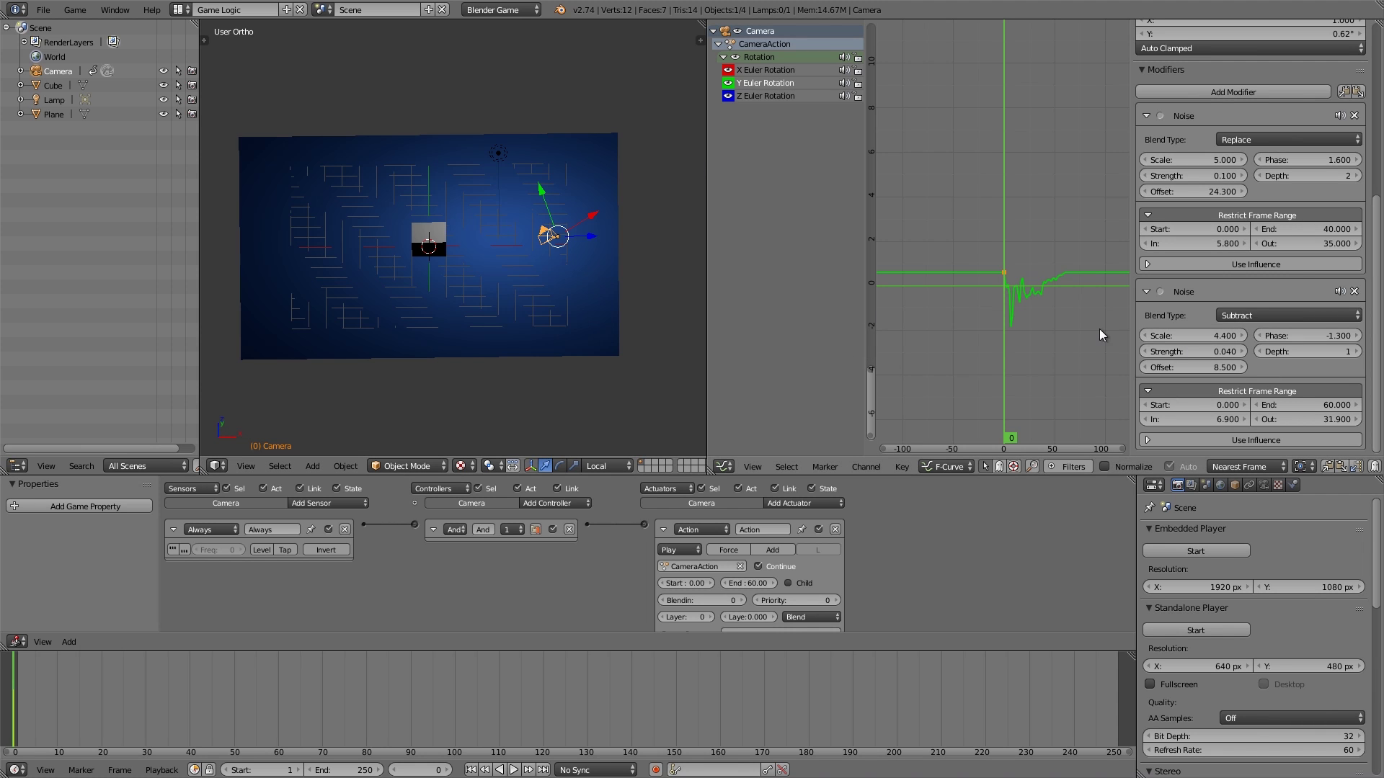
- Try Multiply, set the second Noise back to Add, and preview through the camera view
left_click(1248, 315)
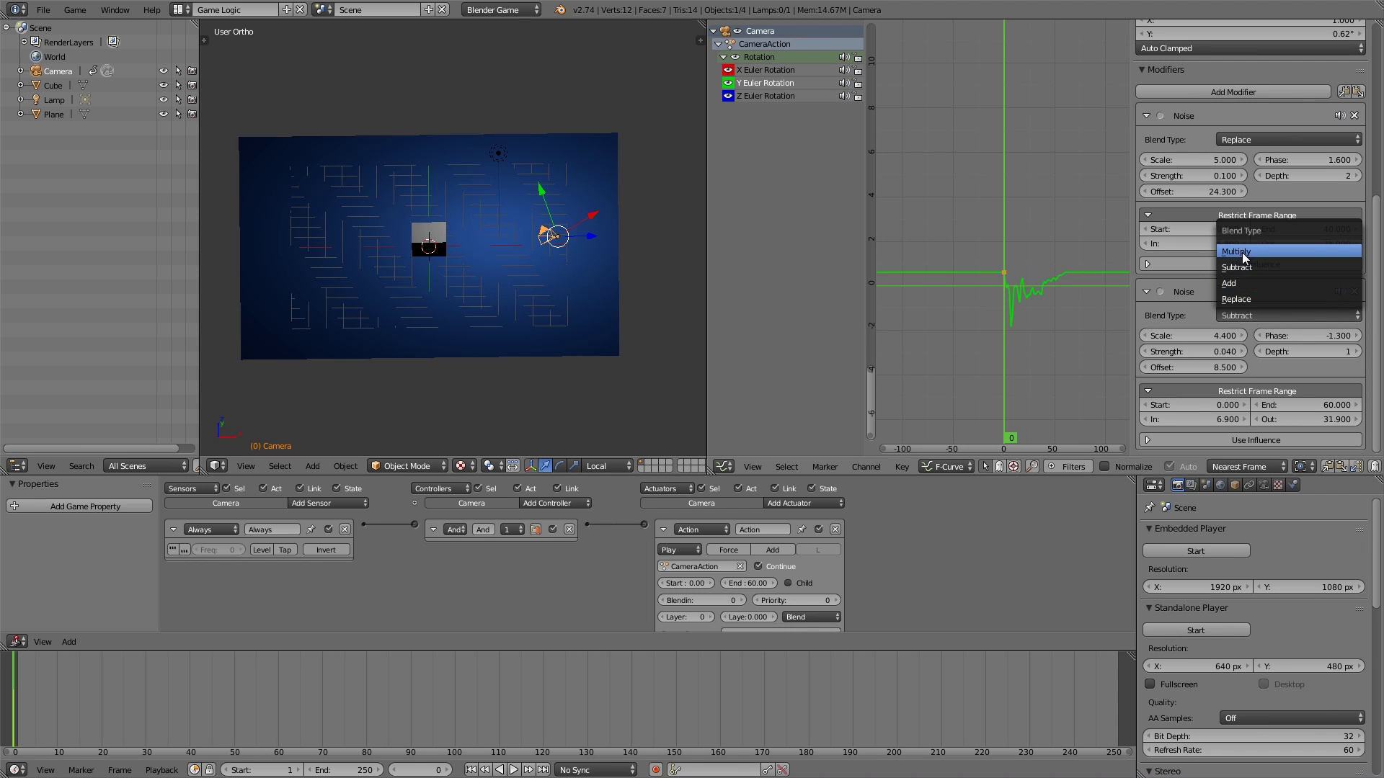
left_click(1244, 253)
left_click(1245, 315)
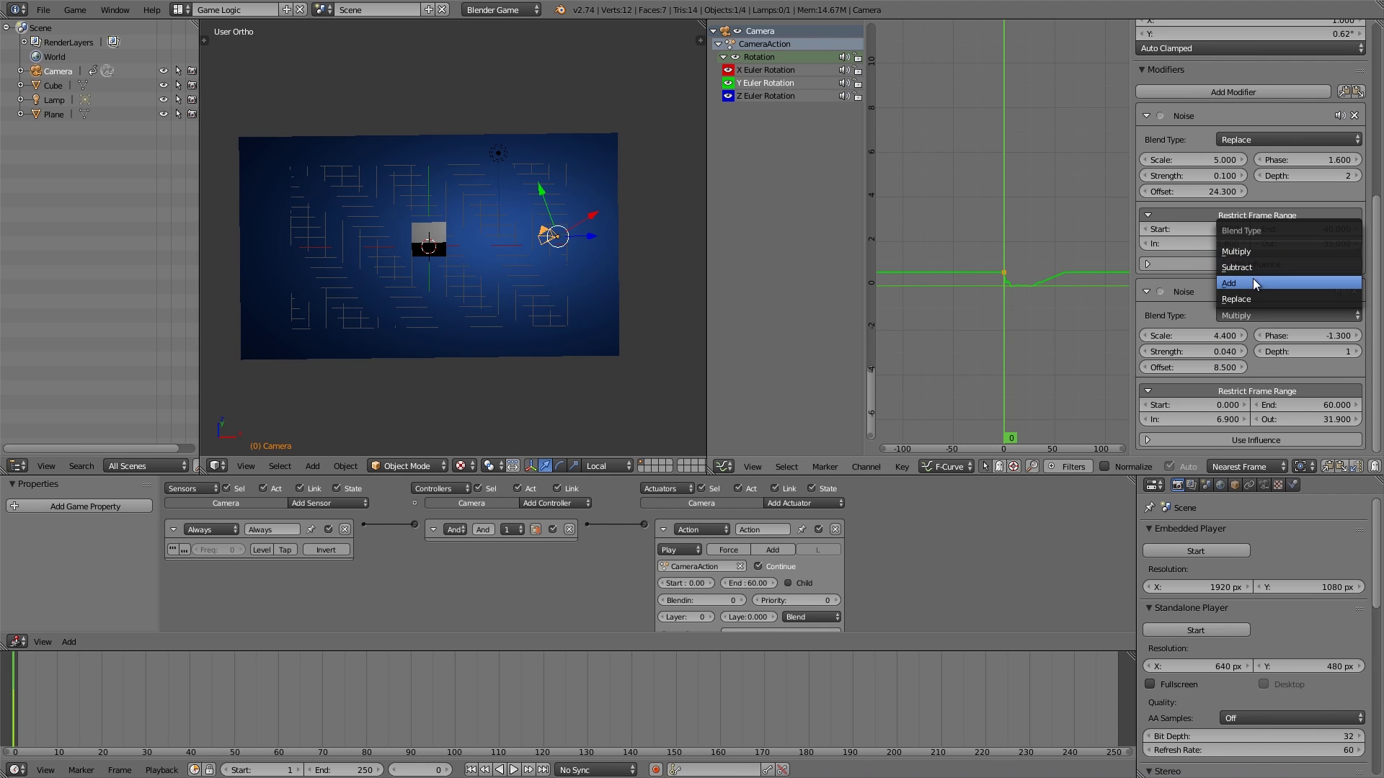
left_click(1254, 283)
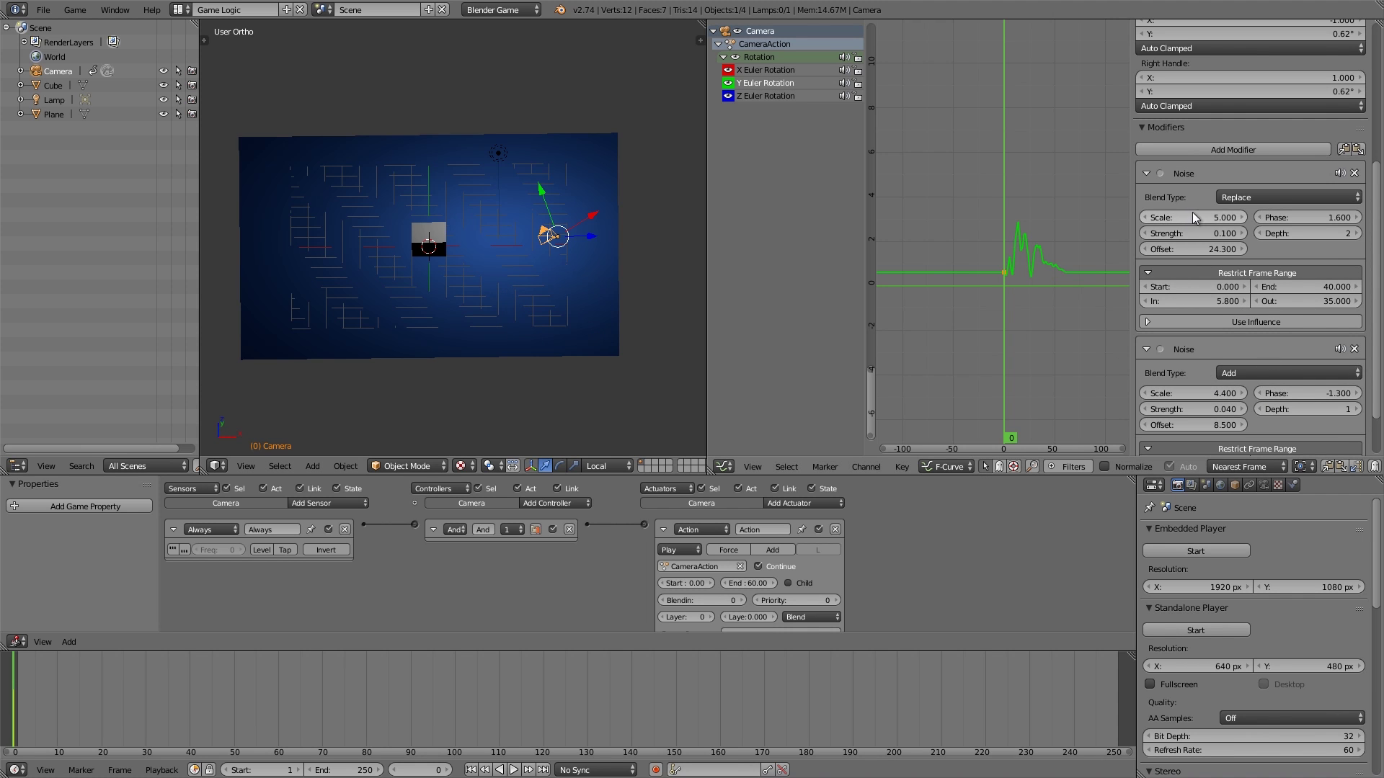
scroll(1202, 274, "down", 2)
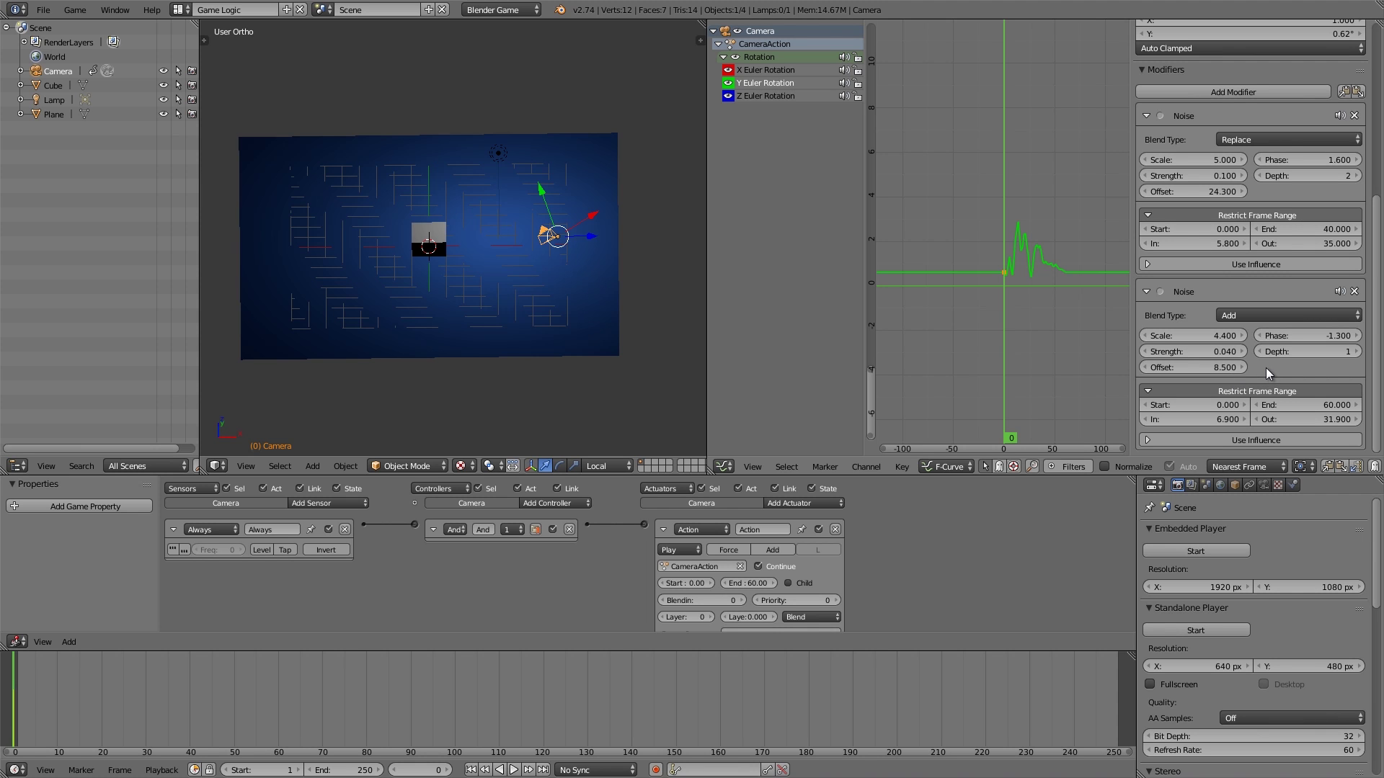
key("KP_0")
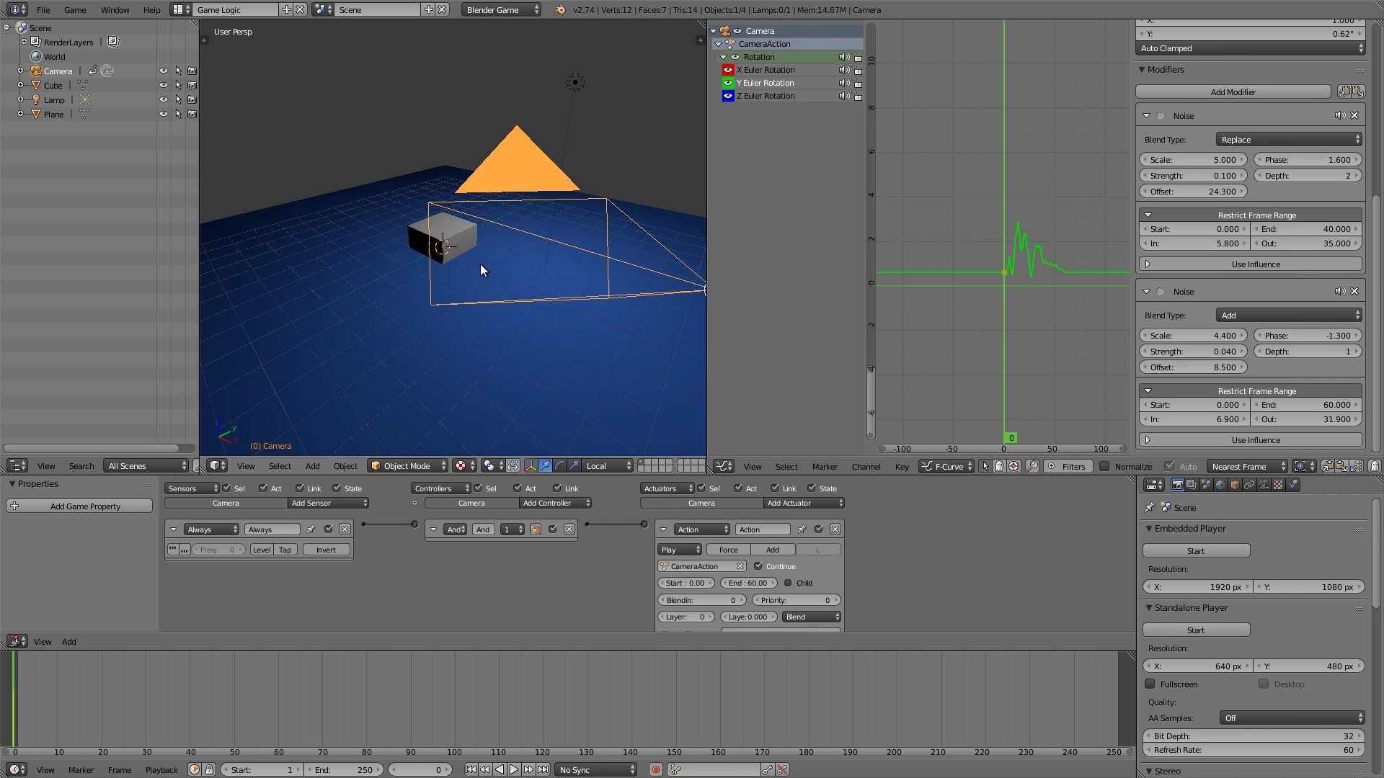
key("p")
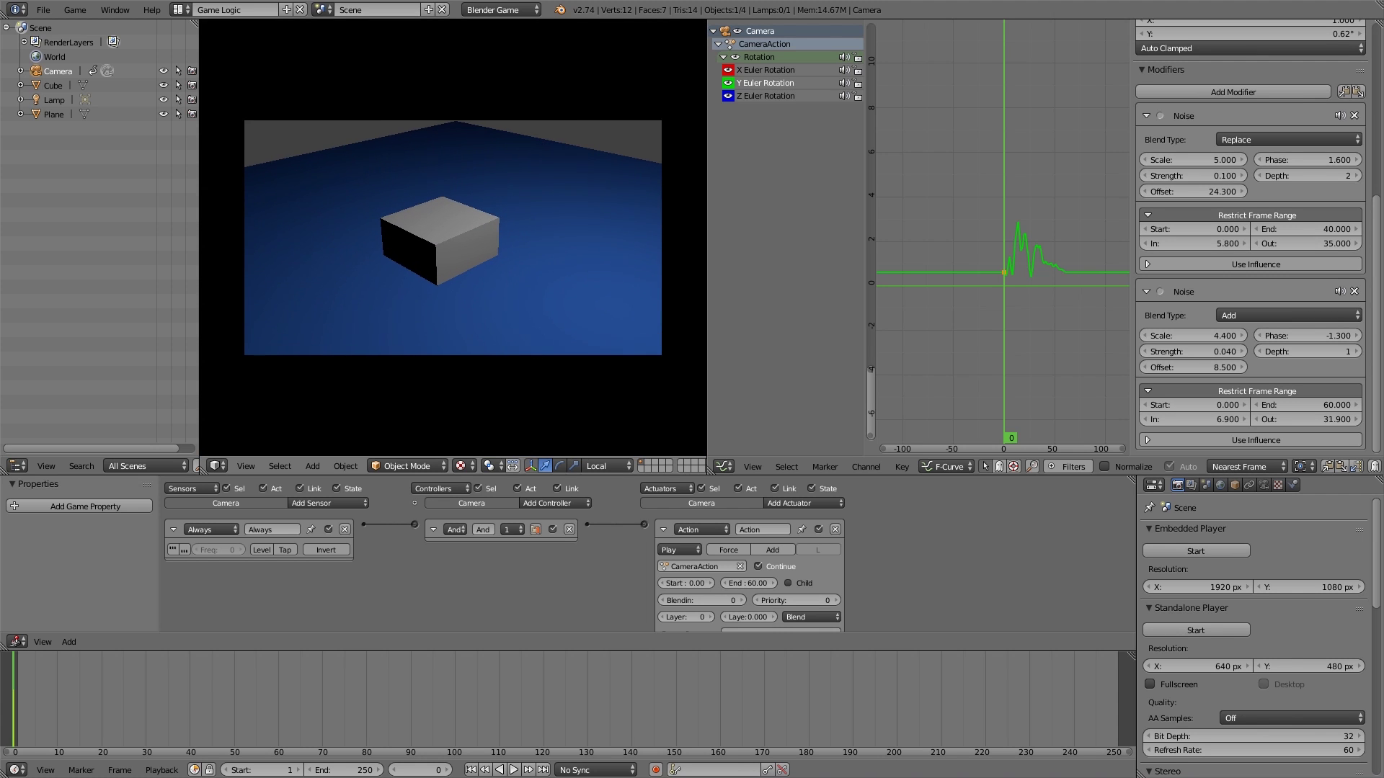
key("Escape")
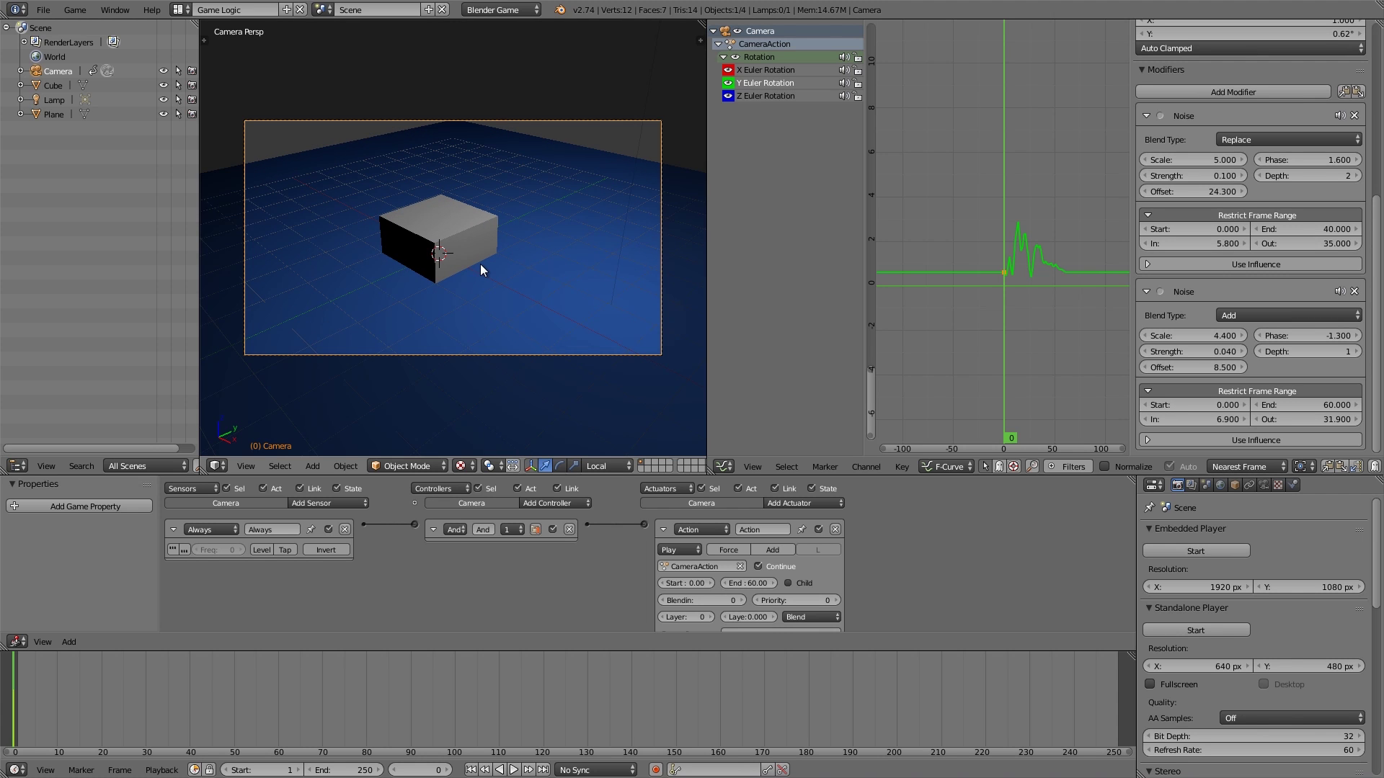